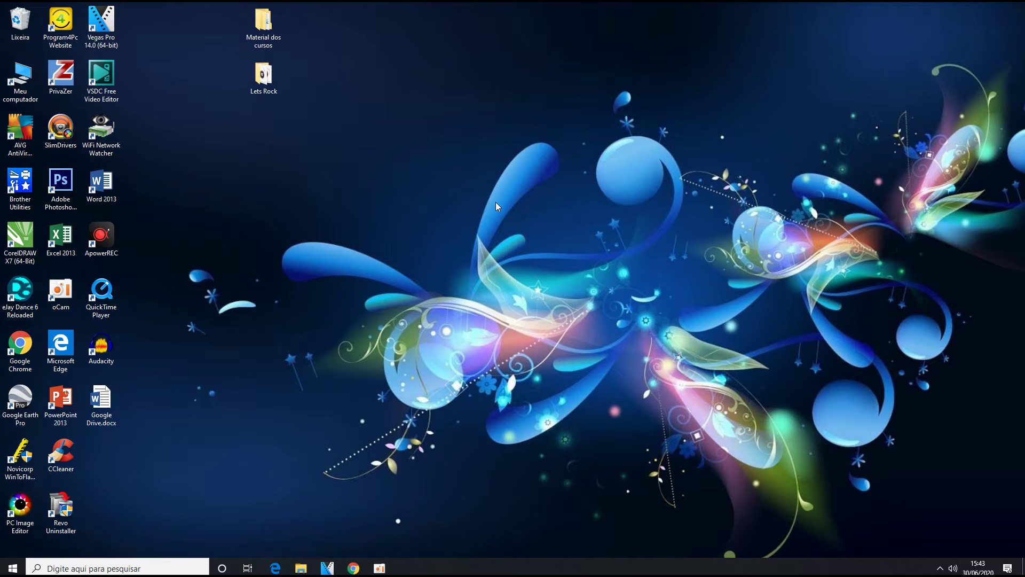
Open Aula09.xls from the Excel folder inside Material dos cursos and go to the "E e OU" sheet.
double_click(264, 27)
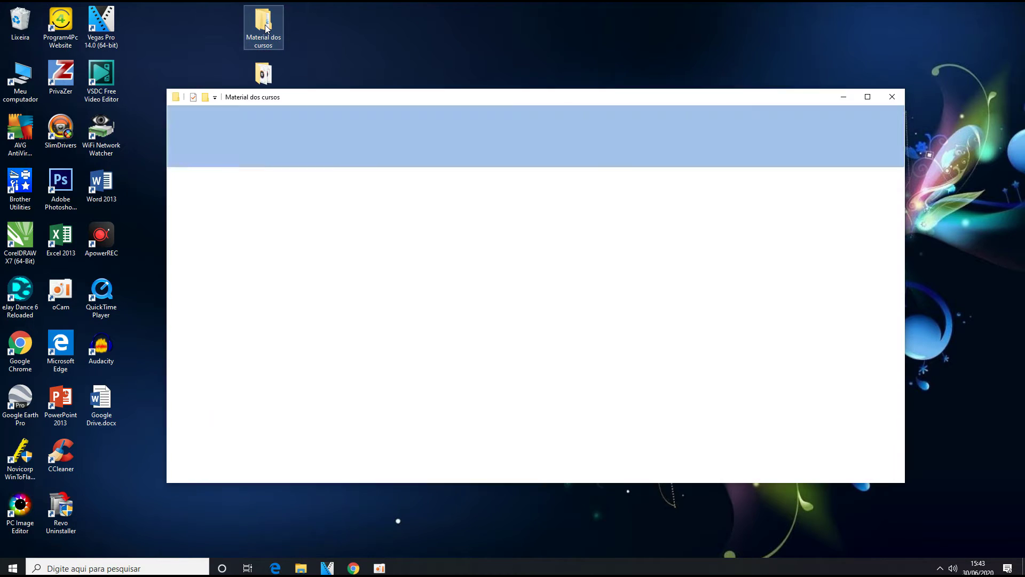
left_click_drag(442, 96, 425, 59)
double_click(395, 172)
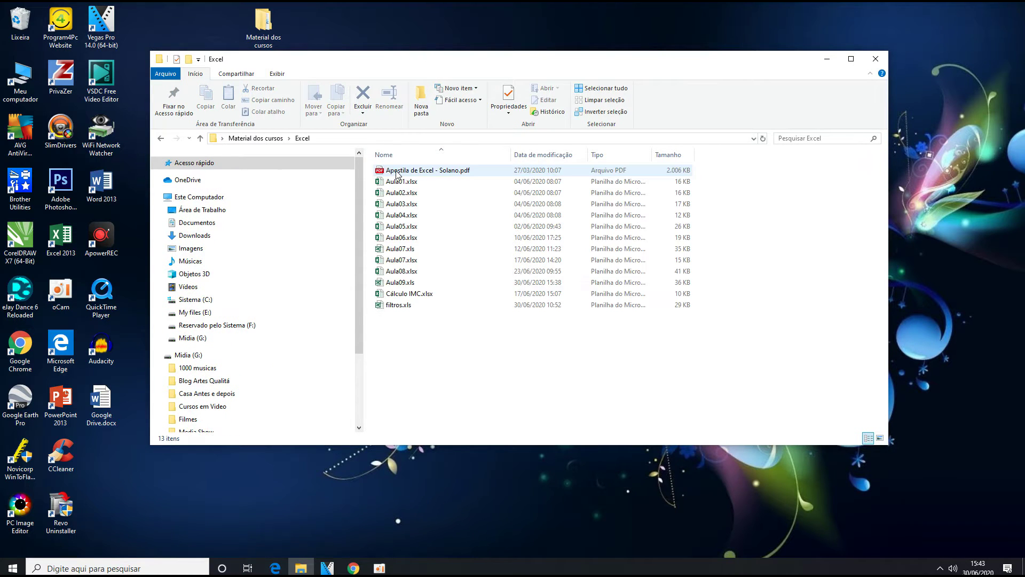
double_click(414, 282)
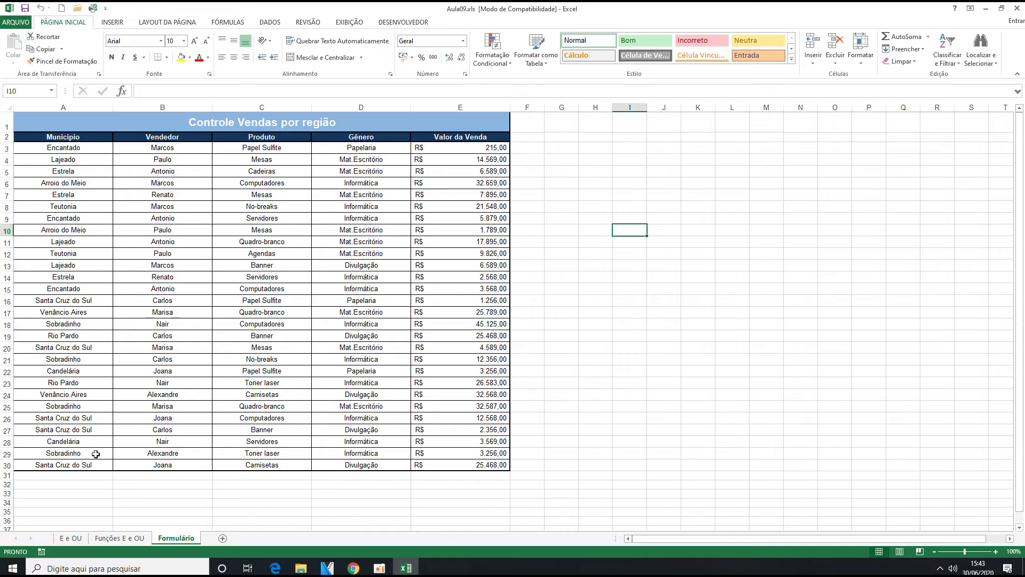
left_click(80, 541)
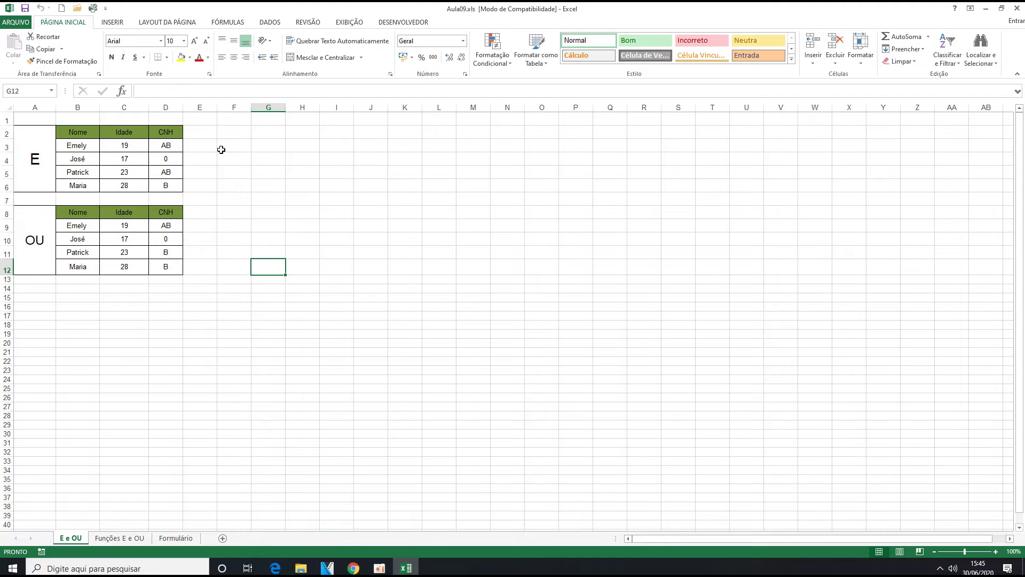
Widen column E and enter =E(C3>=18;D3="AB") in E3 to test the first person's age and CNH.
left_click(205, 145)
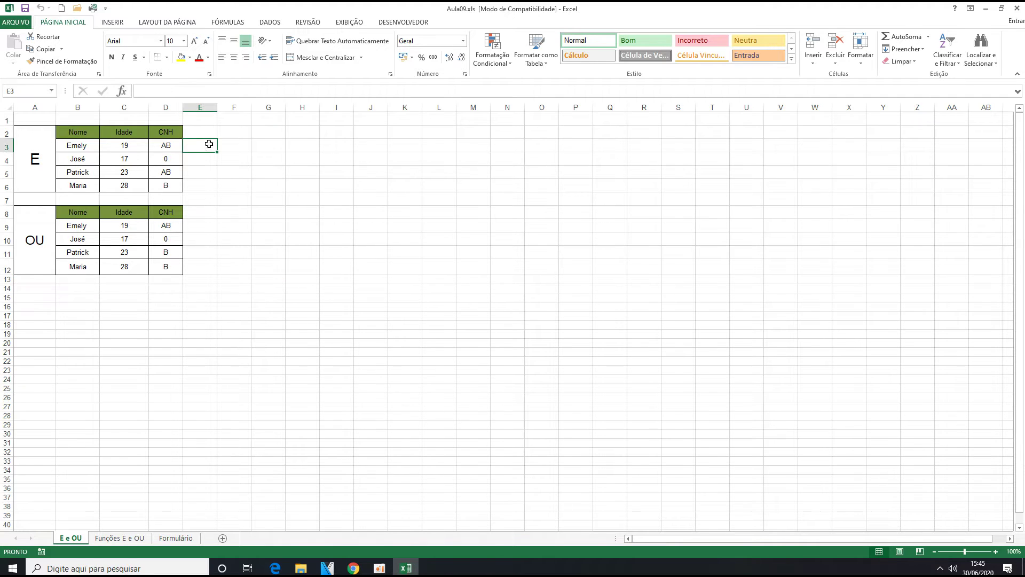
left_click_drag(216, 109, 243, 109)
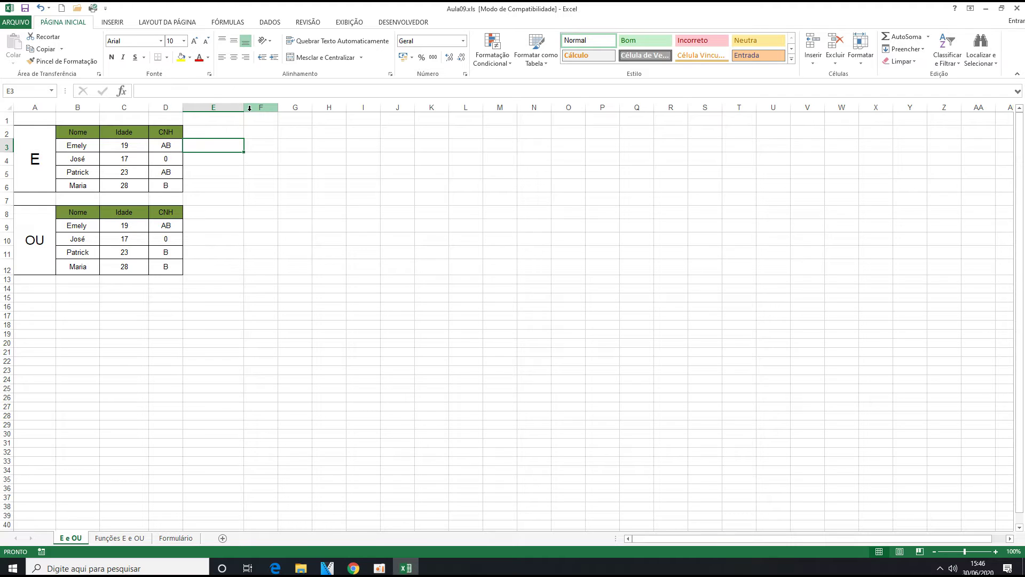
type("=e")
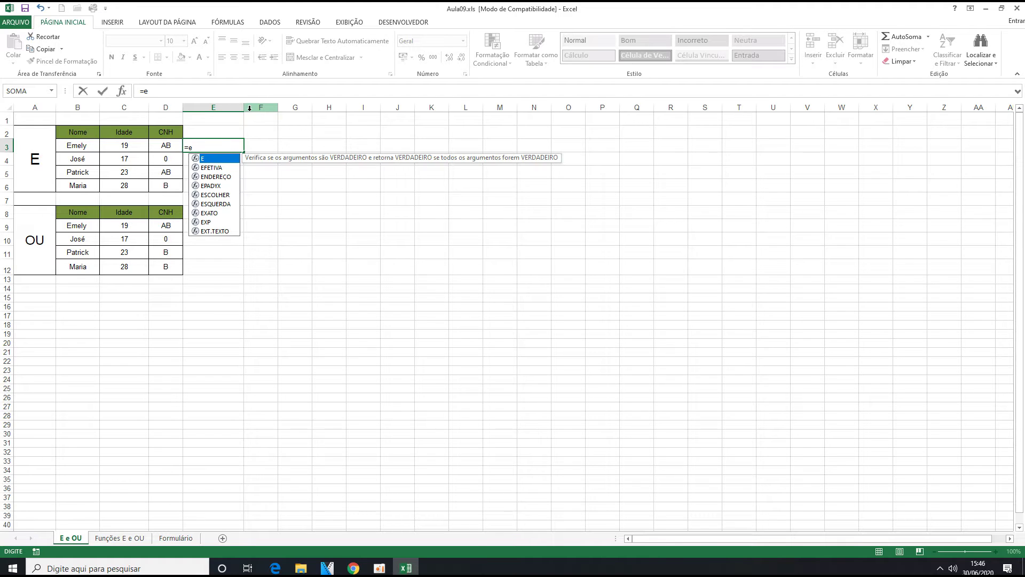
key("Escape")
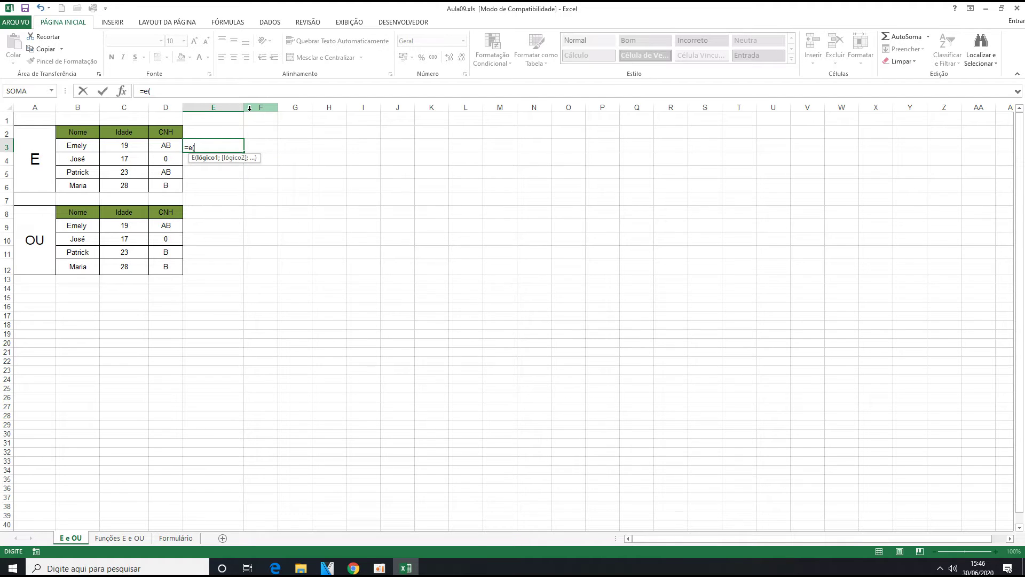
left_click(122, 145)
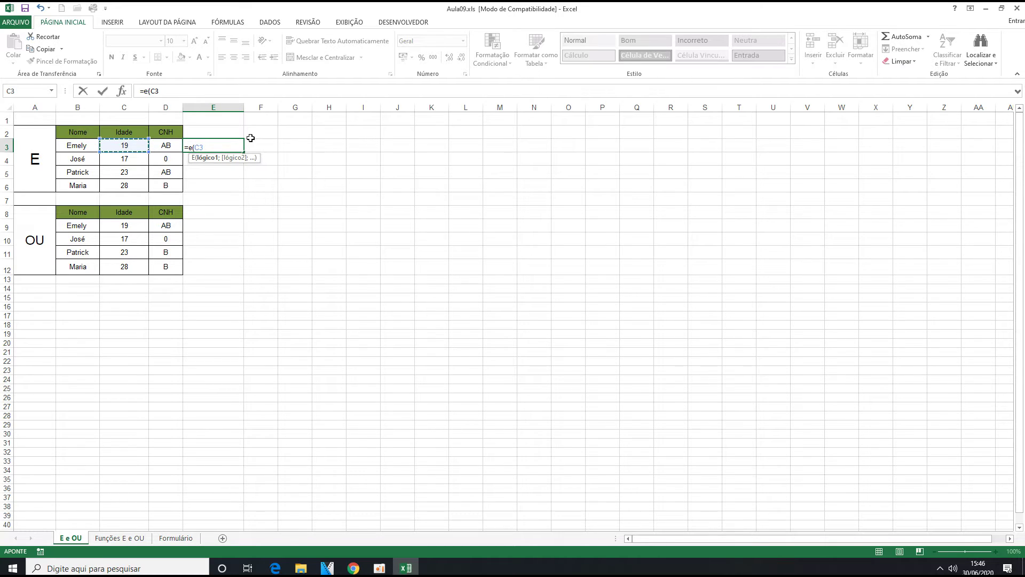
type(">=18;")
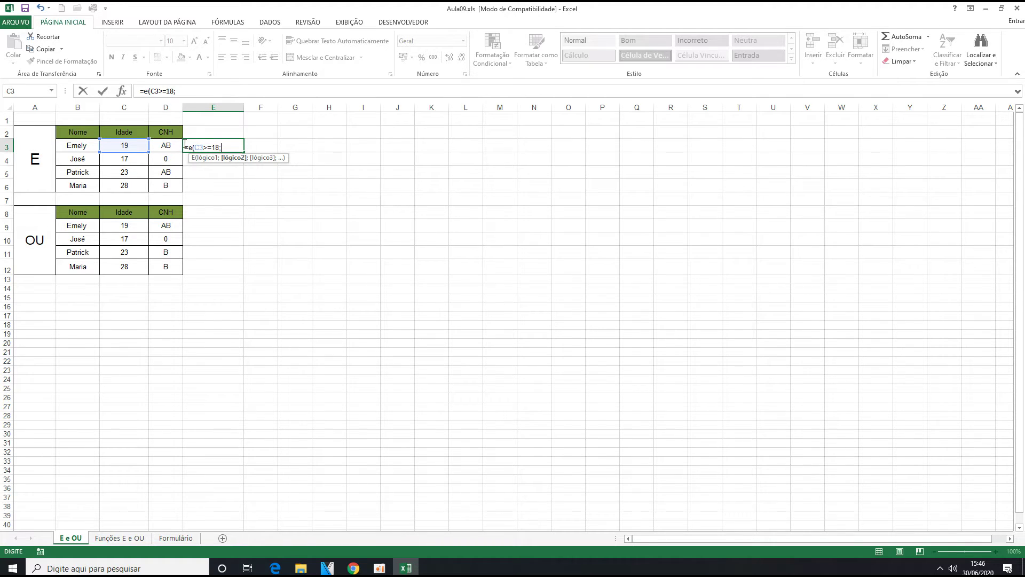
left_click(162, 145)
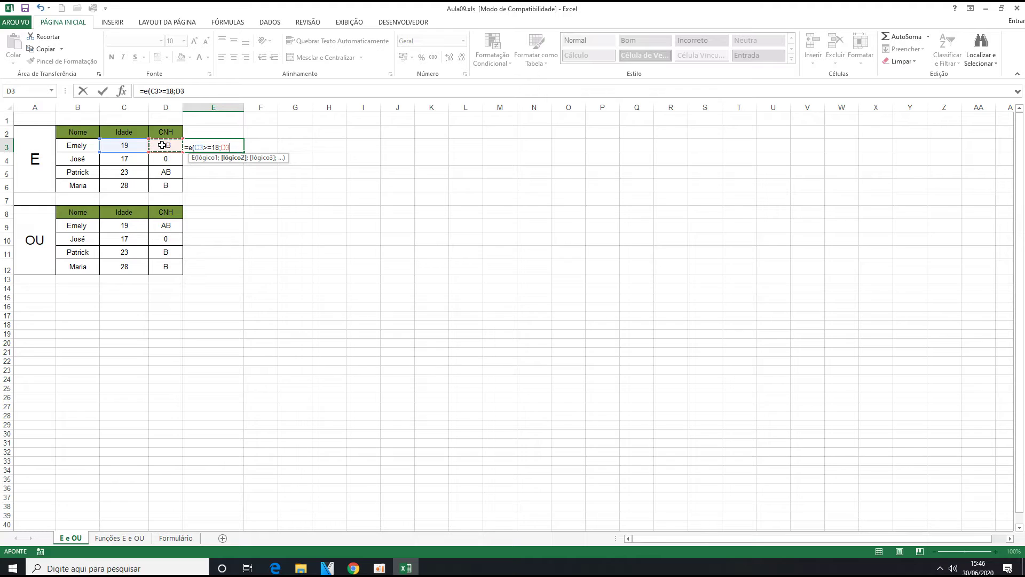
type("=\"AB")
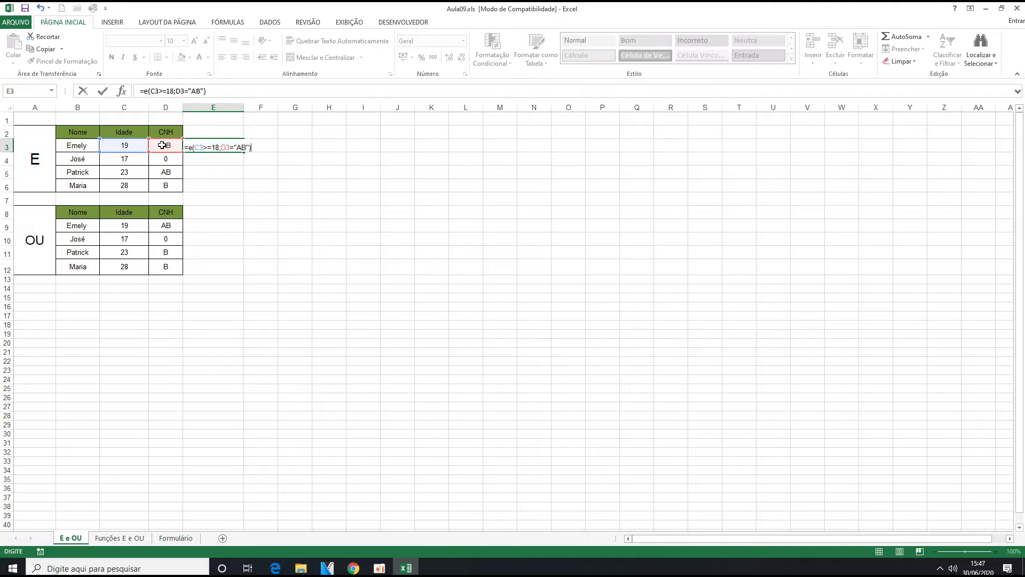
key("Return")
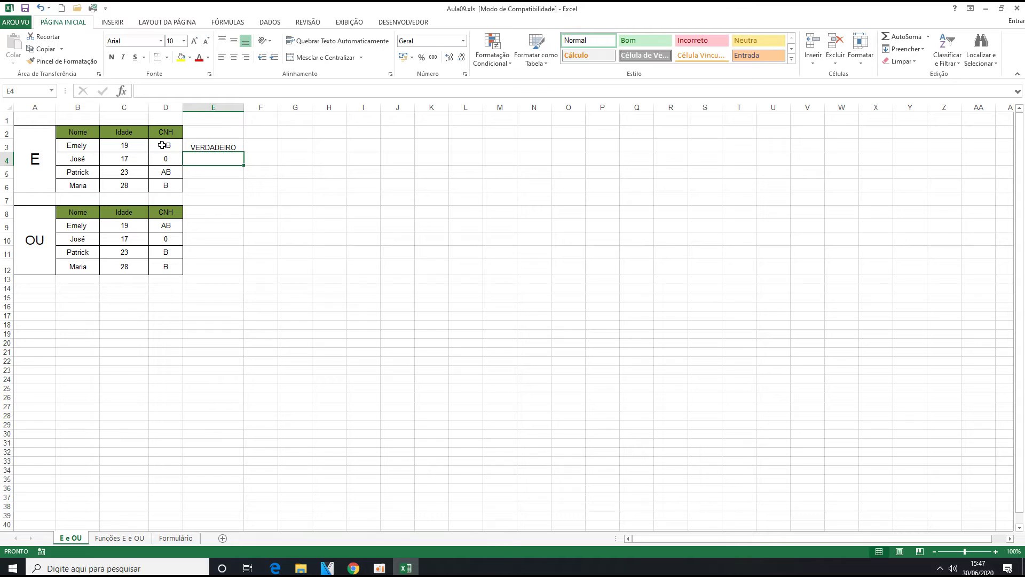
Widen column E a little more and check E3's formula against the age and CNH cells in row 3.
left_click_drag(243, 108, 254, 108)
left_click(227, 145)
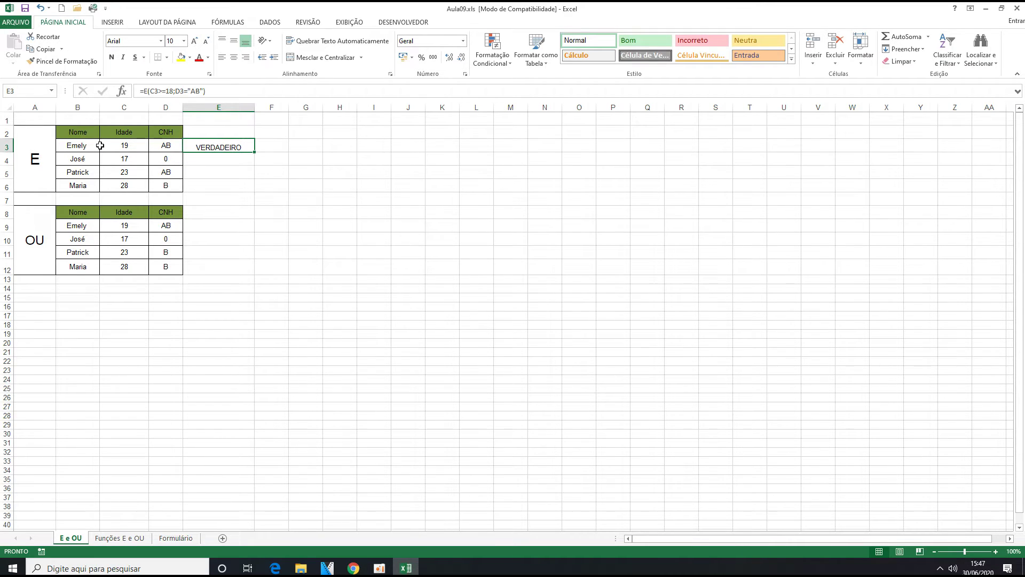
left_click(117, 147)
left_click(159, 146)
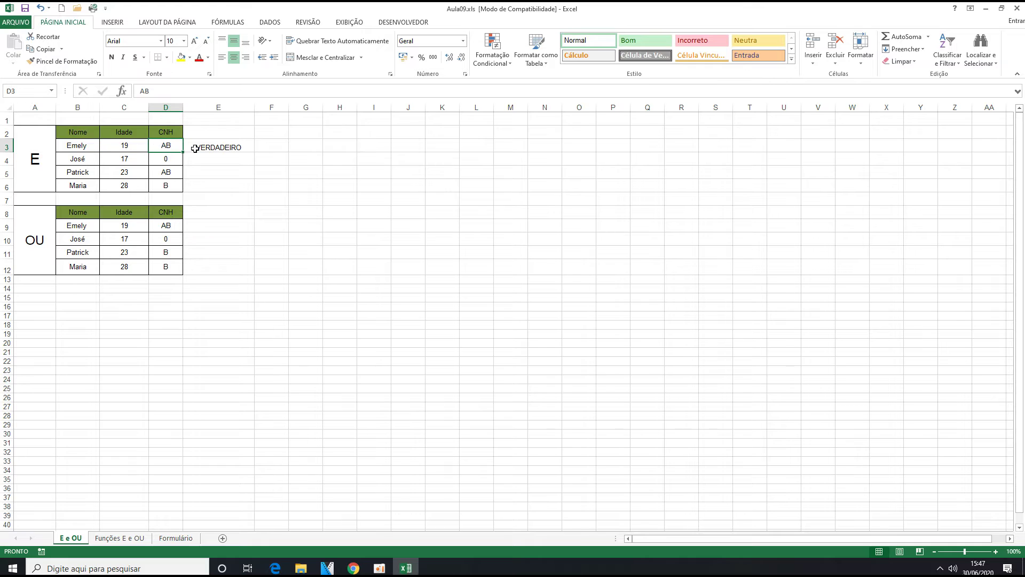
Enter =E(C4>=18;D4="AB") in E4 to test the second person's age and CNH.
left_click(227, 156)
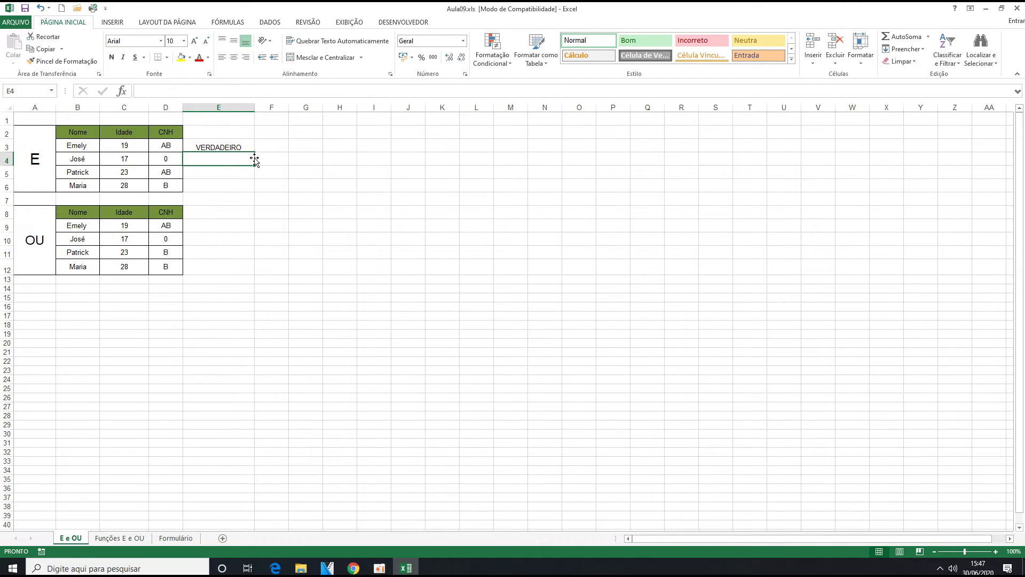
type("=")
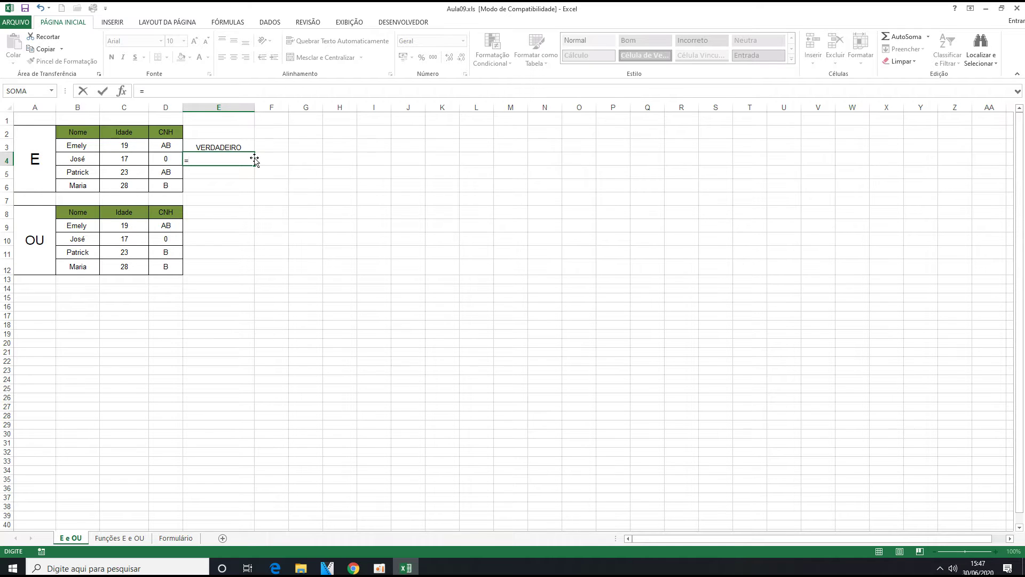
type("e")
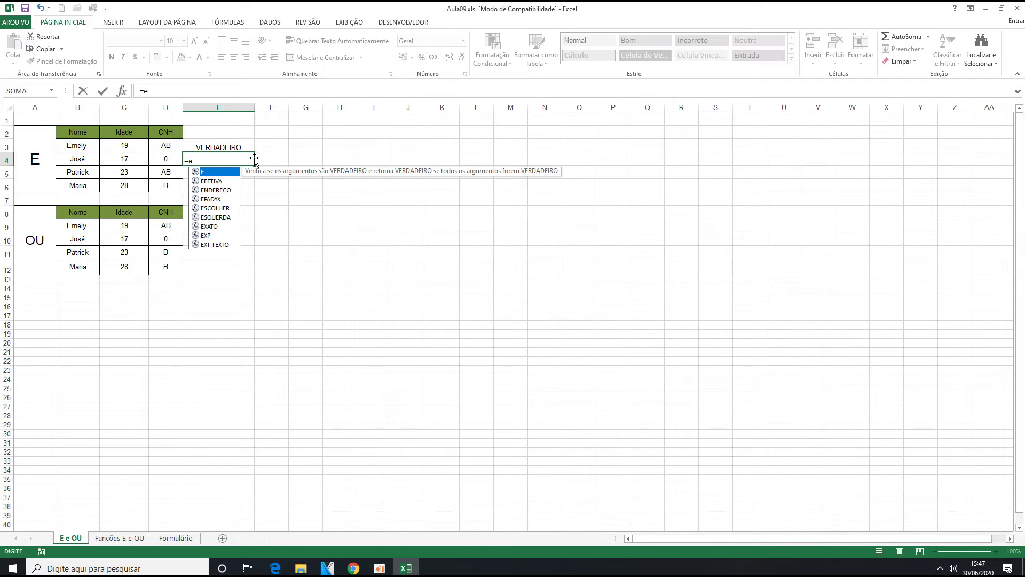
type("(")
left_click(130, 158)
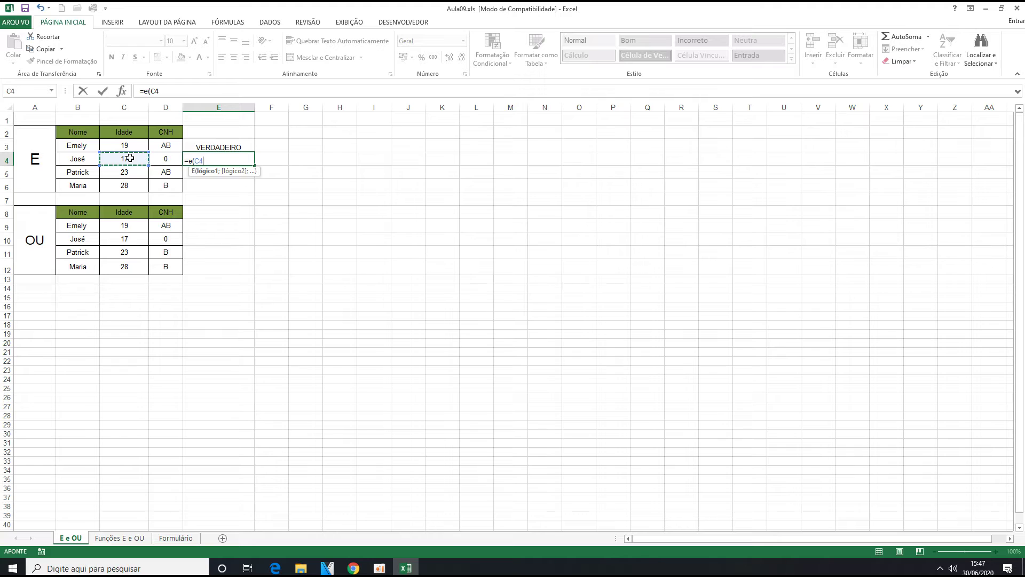
type(">=18;")
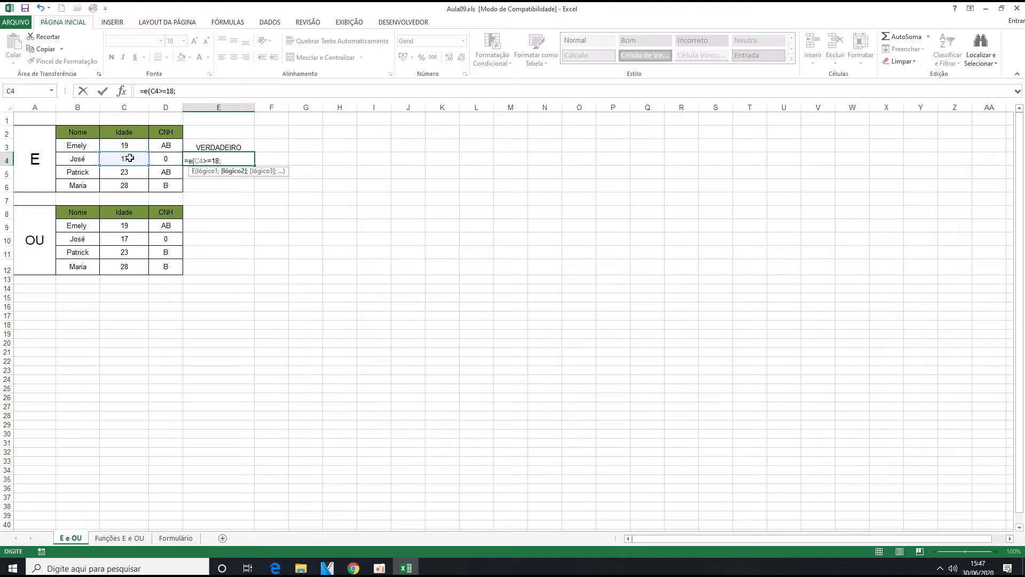
left_click(165, 158)
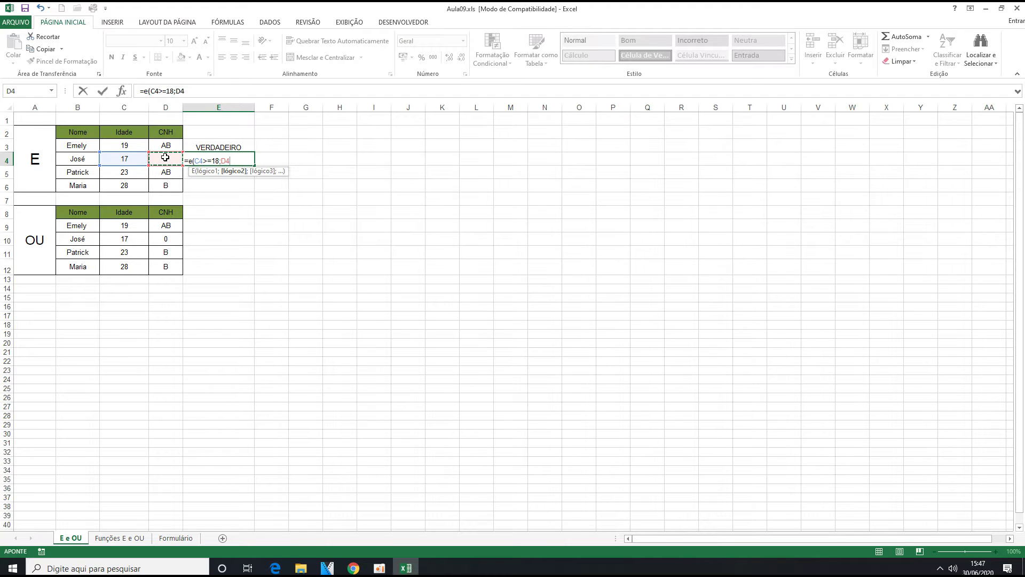
type("+")
key("BackSpace")
type("=\"AB\"")
key("Return")
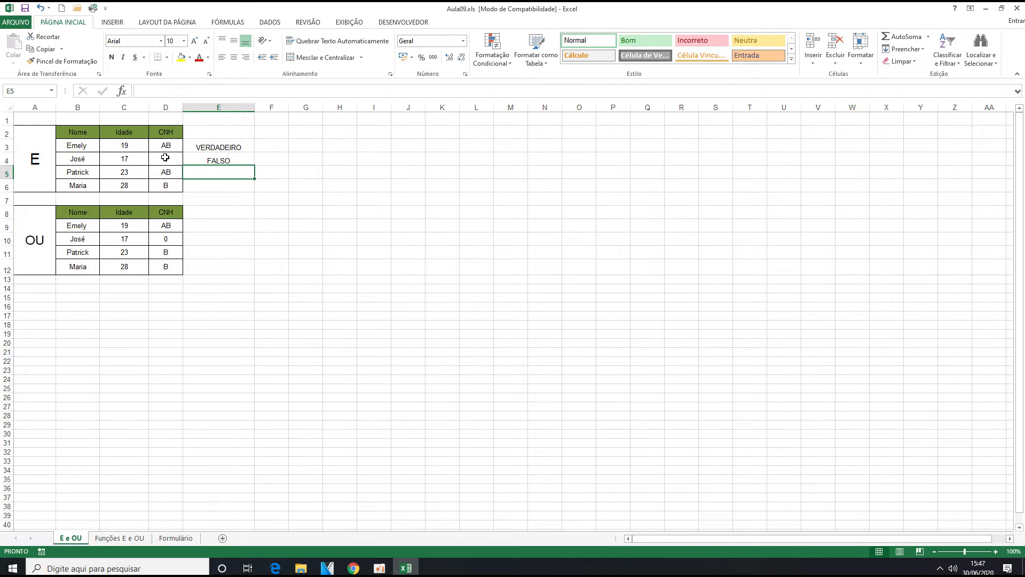
Check row 4's age, CNH and formula cells, and fill the E4 formula down to E6.
left_click(124, 158)
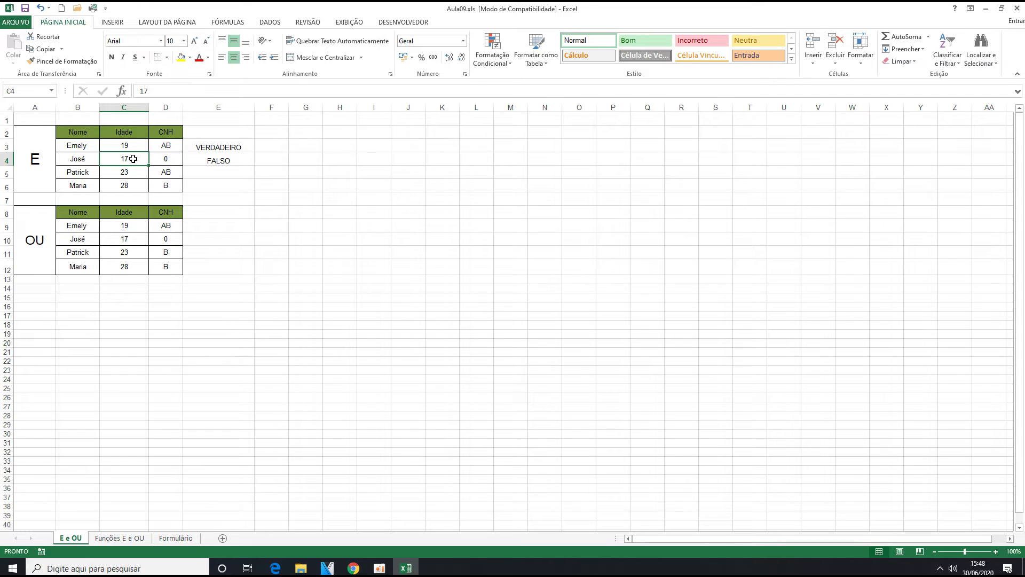
left_click(167, 160)
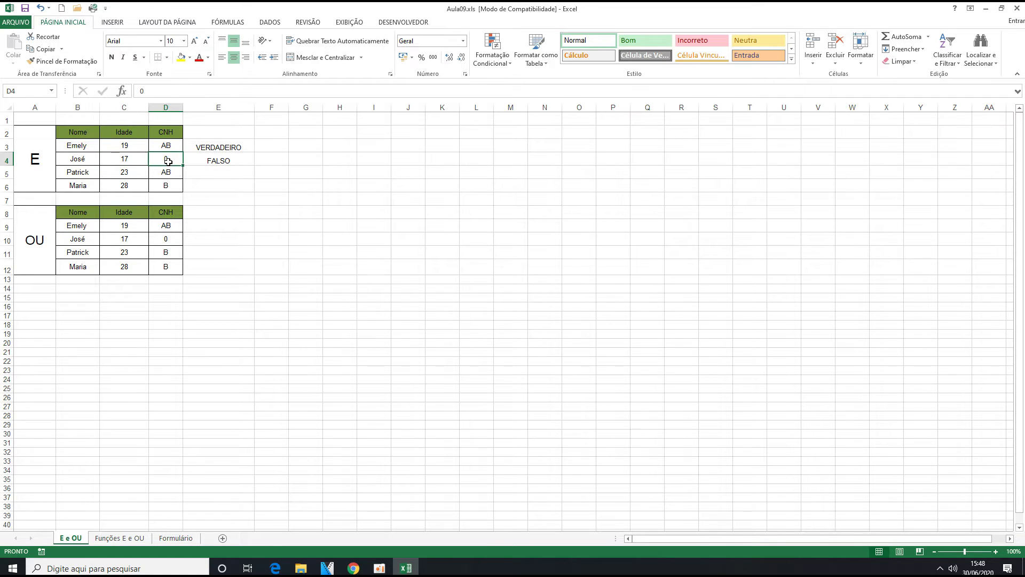
left_click(222, 159)
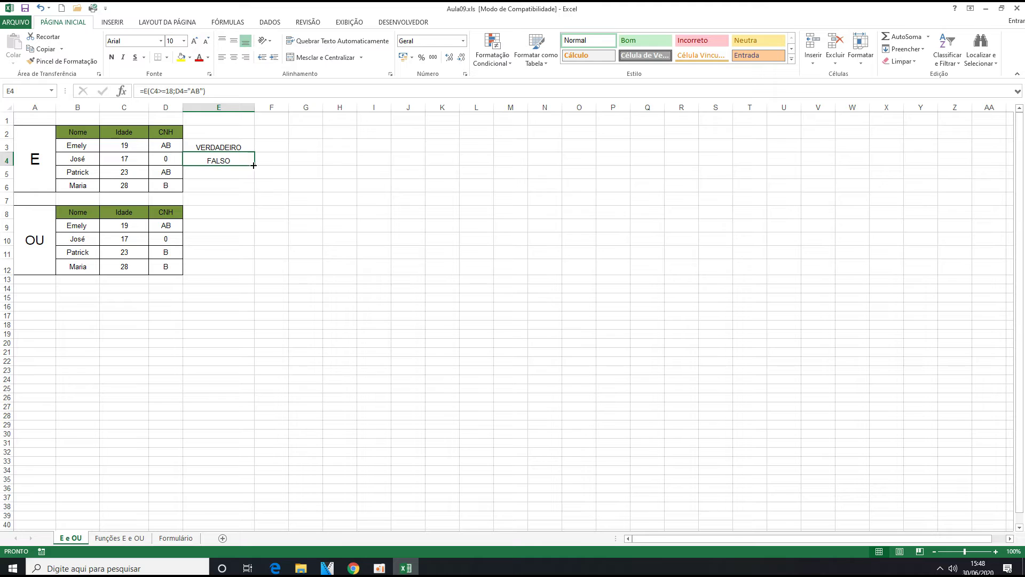
left_click_drag(256, 166, 255, 191)
left_click(277, 172)
Examine the filled formulas in E5 and E6 against the age and CNH values of their rows.
left_click(222, 171)
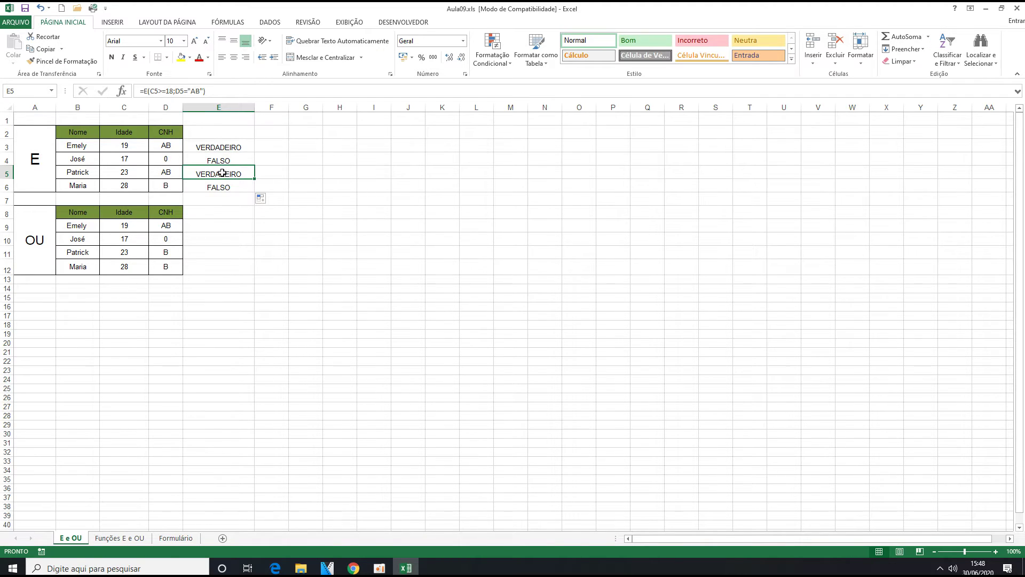
left_click(124, 170)
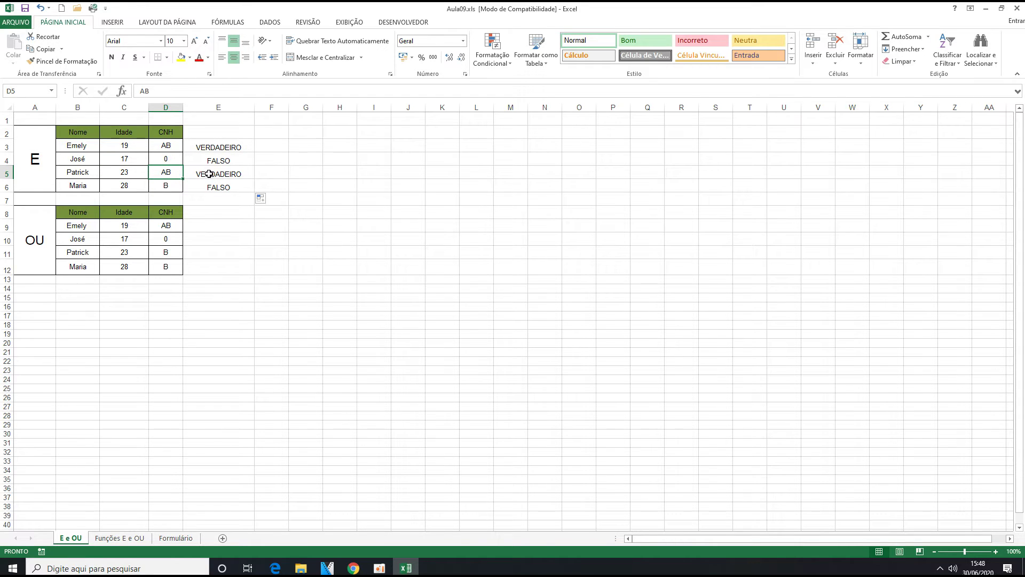
left_click(210, 174)
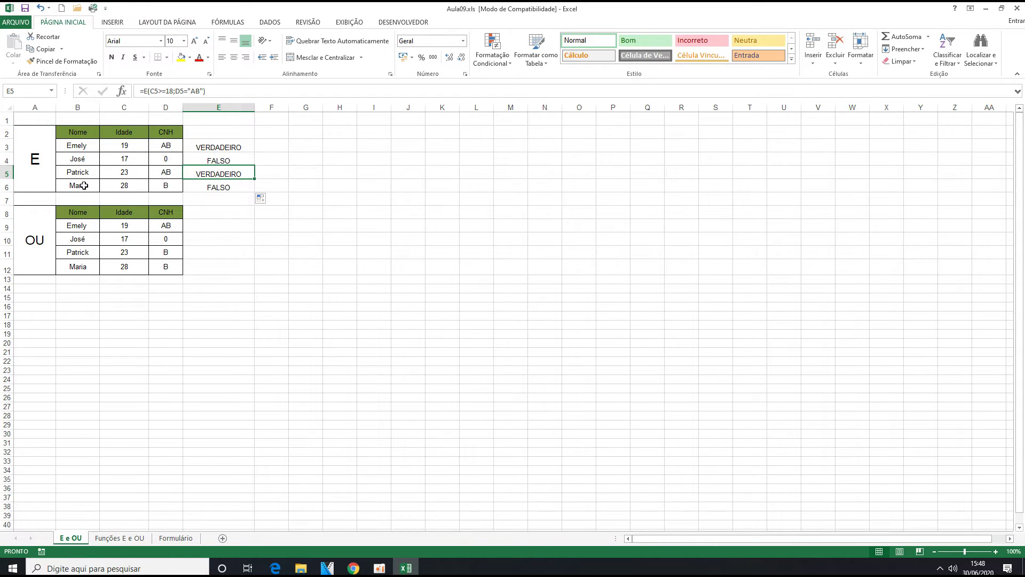
left_click(125, 186)
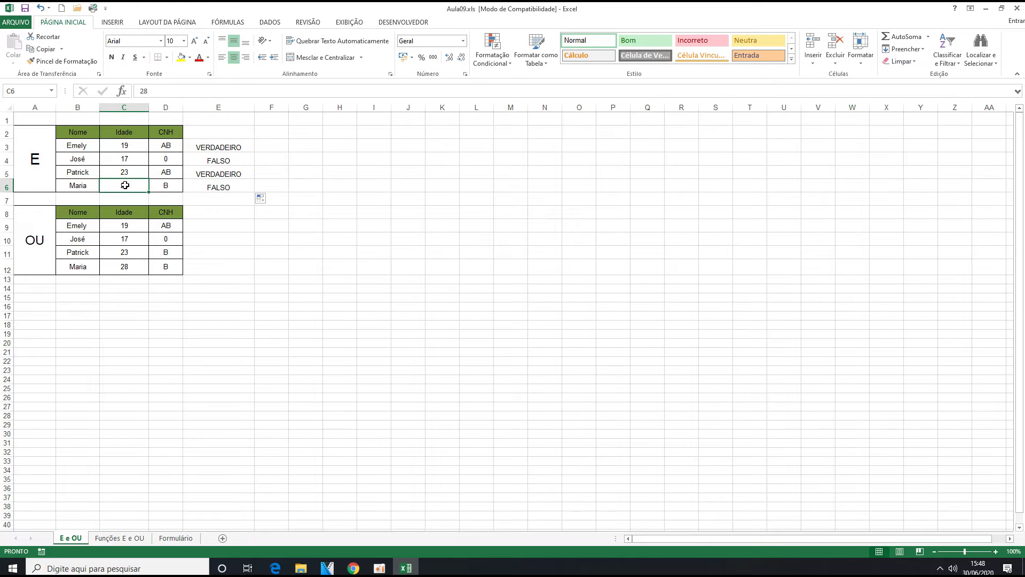
left_click(174, 186)
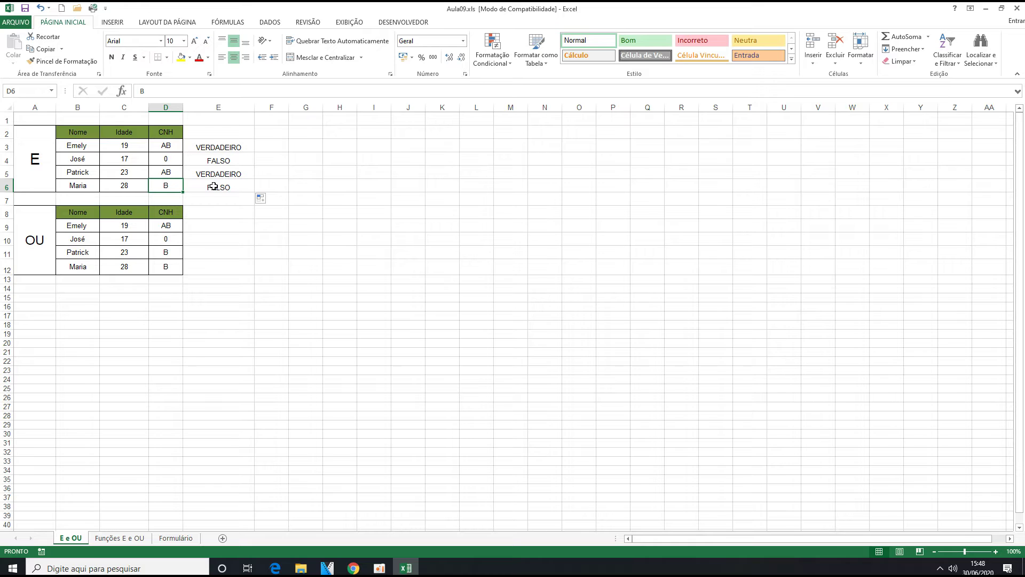
left_click(214, 186)
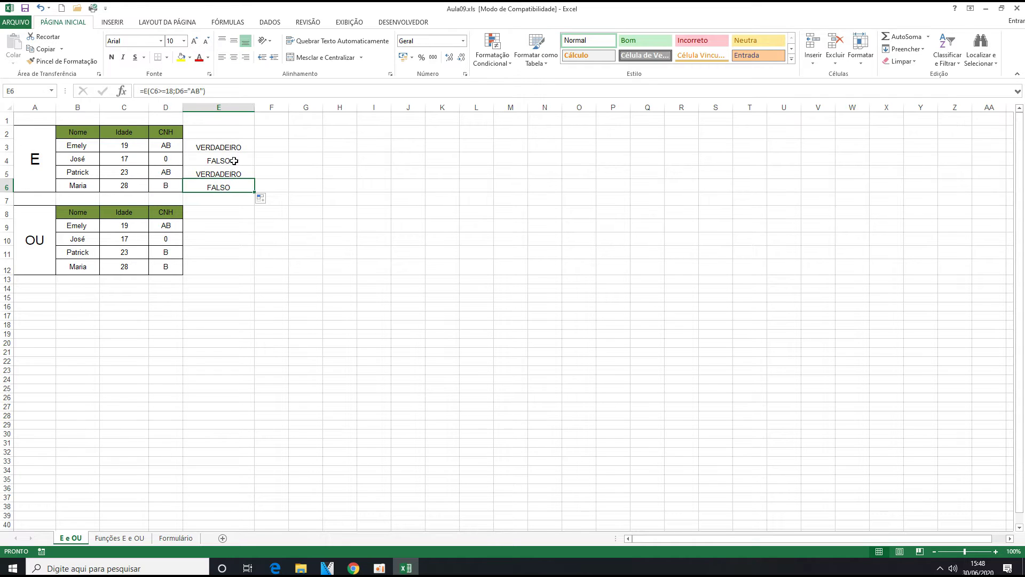
Apply all borders to the result cells E3:E6 of the E table.
left_click_drag(231, 148, 228, 184)
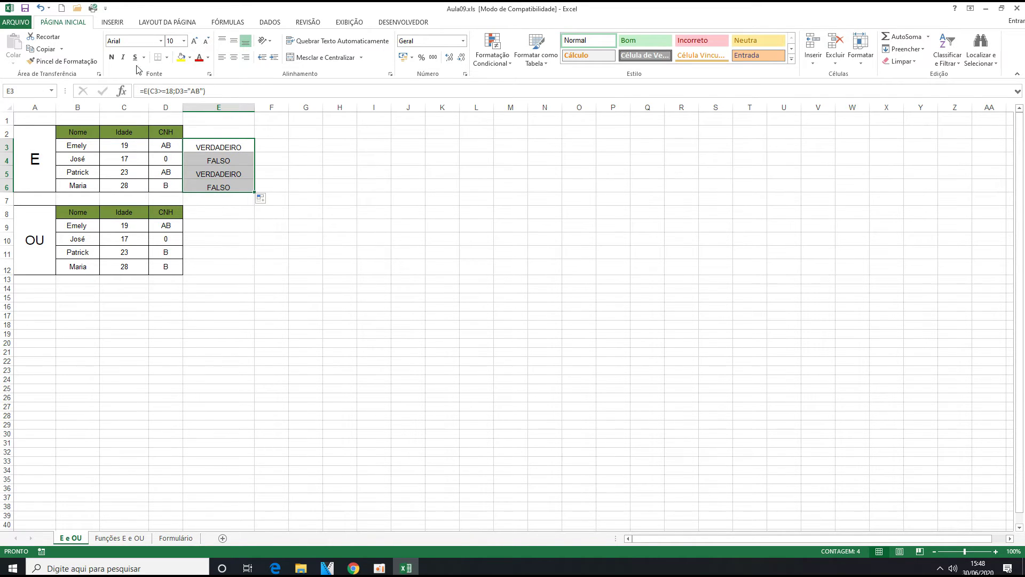
left_click(166, 58)
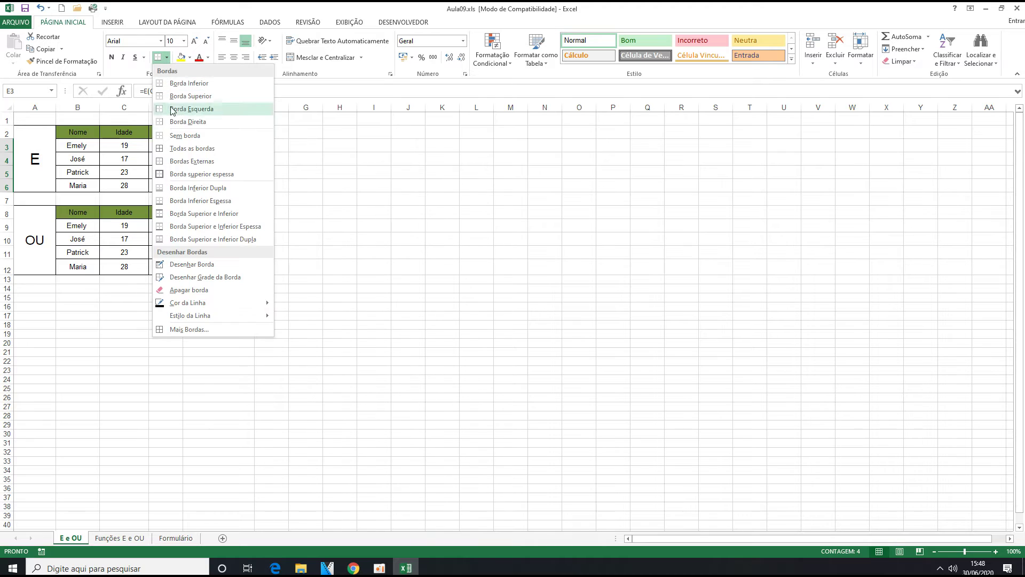
left_click(172, 150)
left_click(307, 174)
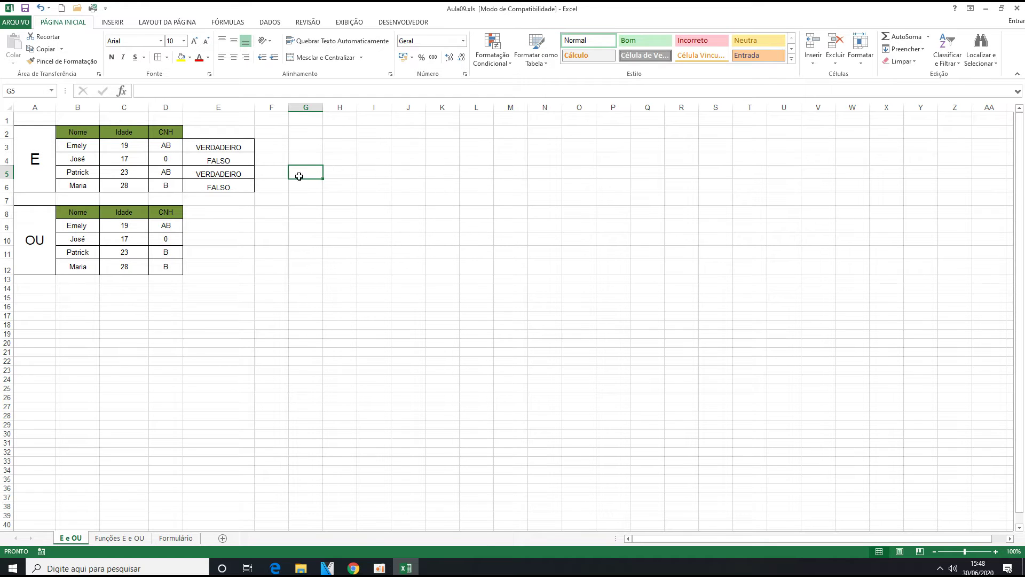
Enter =OU(C9>=18;D9="AB") in E9 to test the first person's age or CNH in the OU table.
left_click(206, 228)
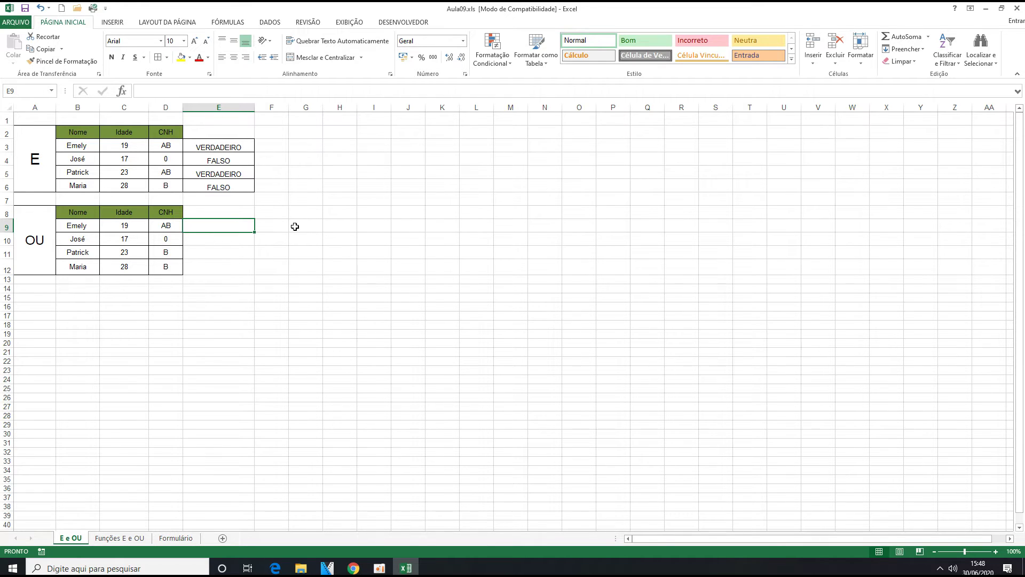
type("=ou")
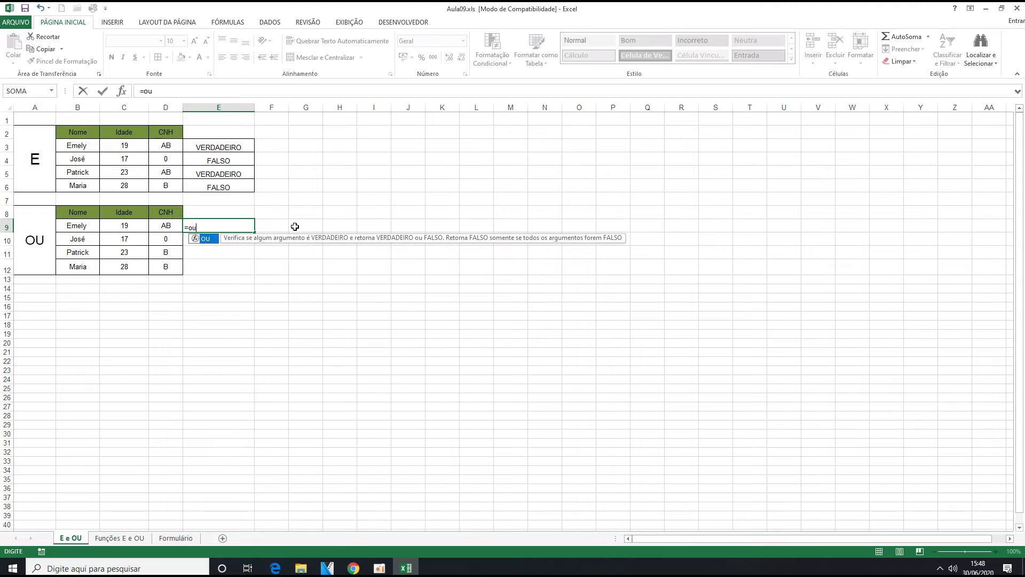
type("(")
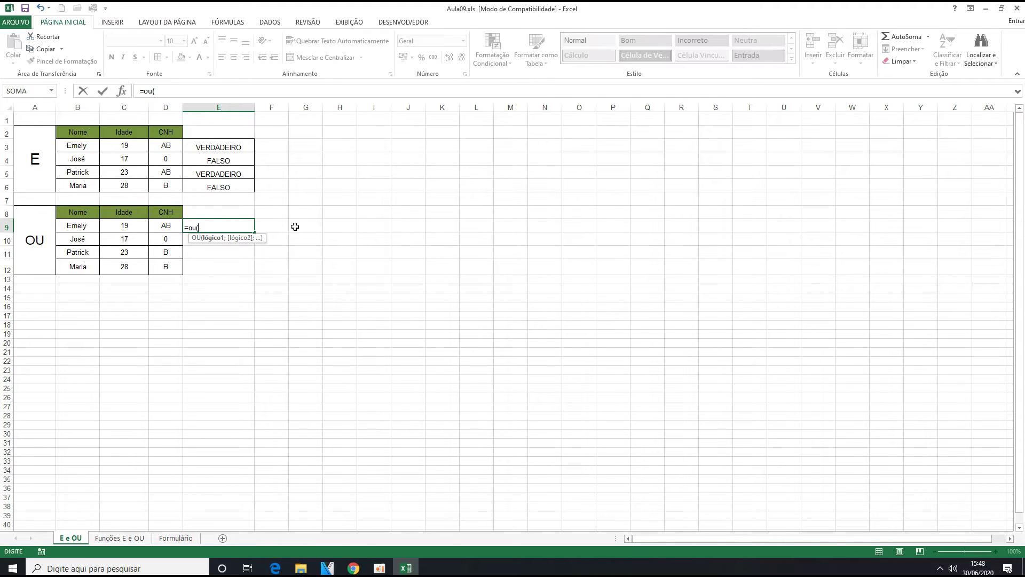
left_click(127, 224)
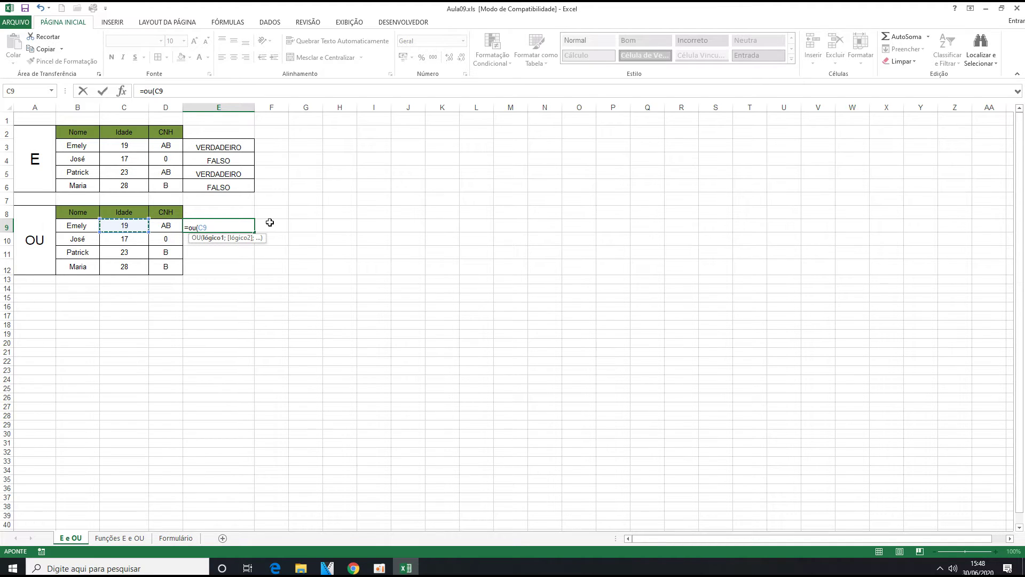
type(">=18;")
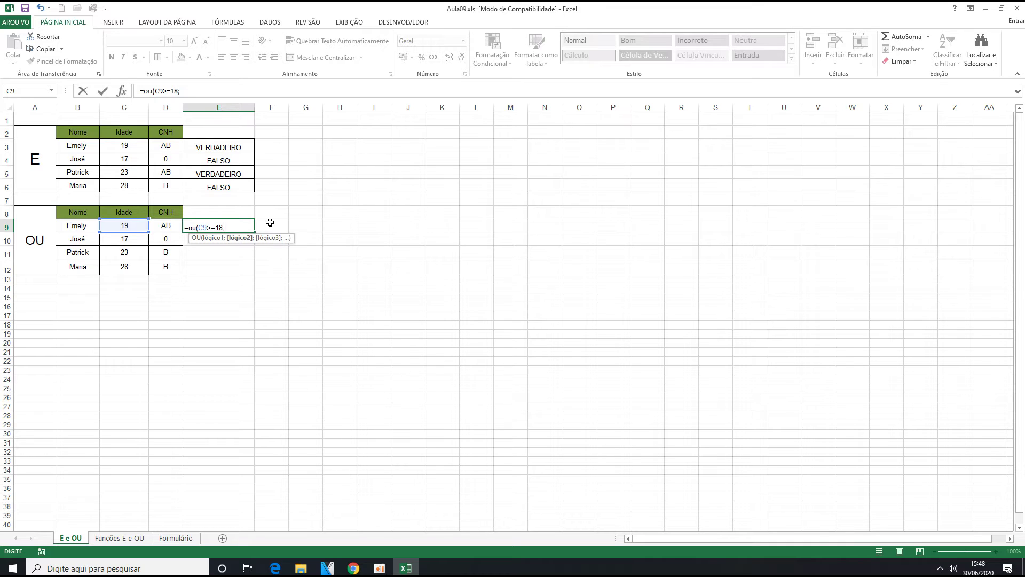
left_click(171, 225)
type("=\"AB")
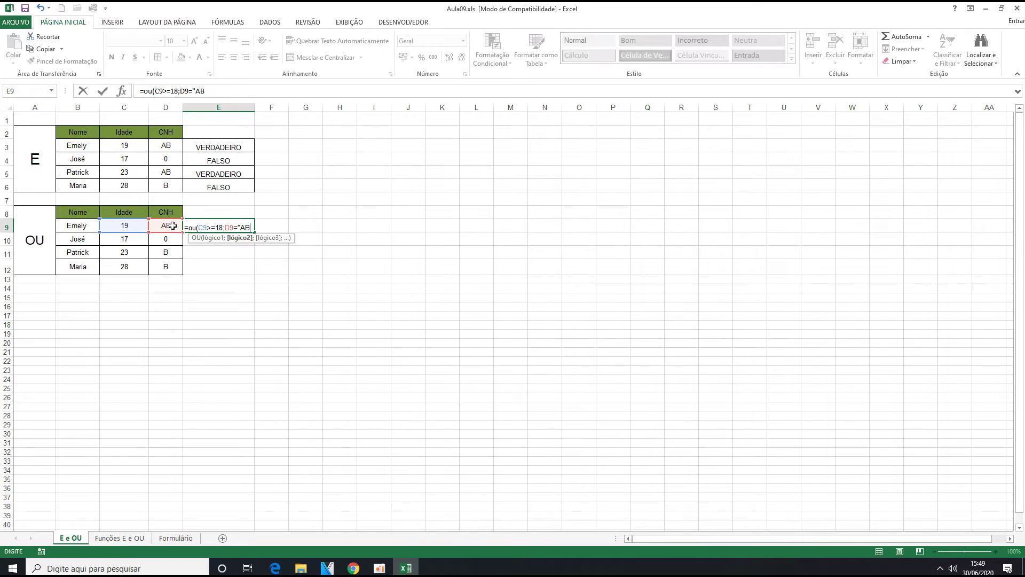
type("\"")
key("Return")
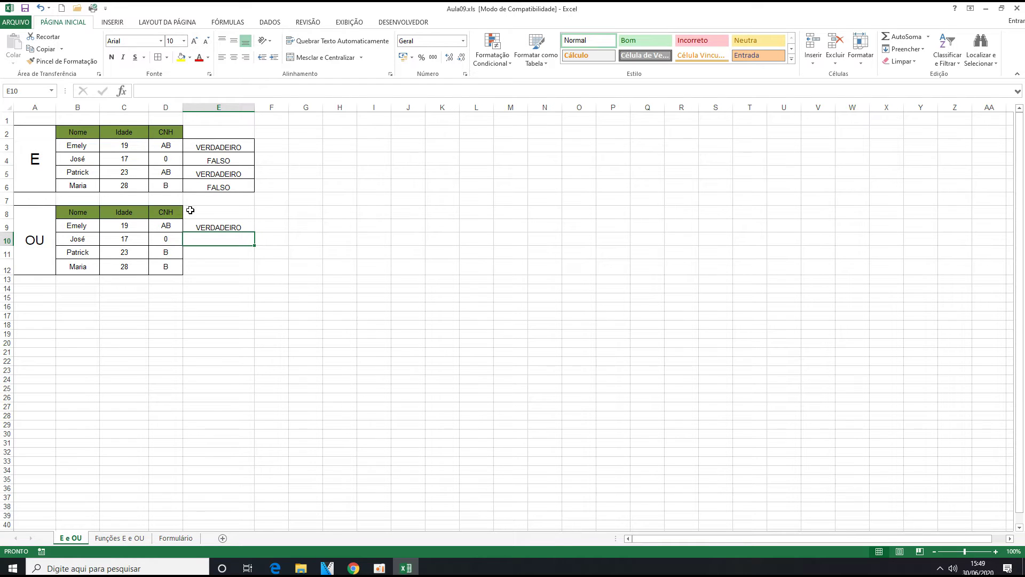
Check row 9's formula, age and CNH cells, and fill the E9 formula down to E12.
left_click(199, 226)
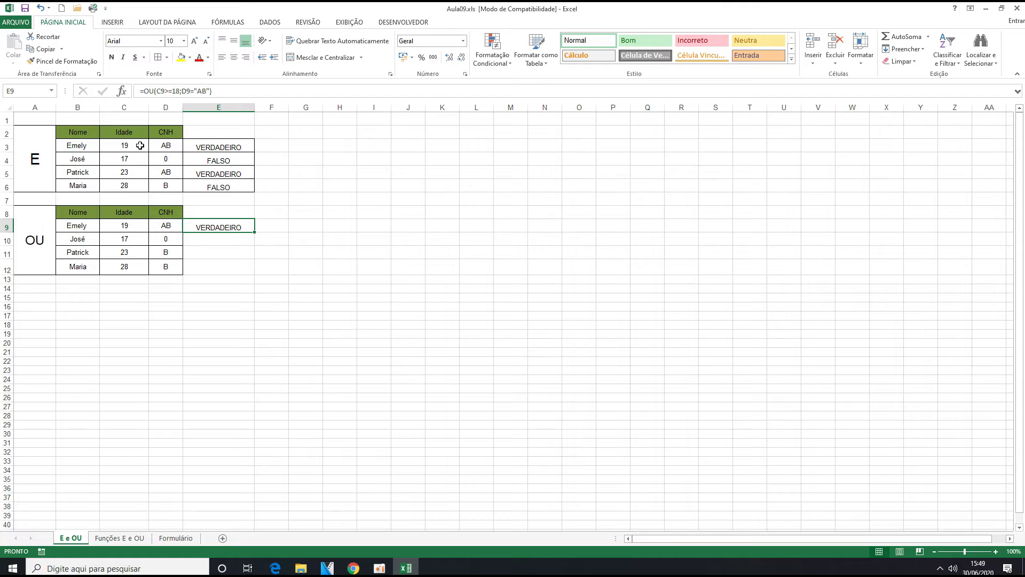
left_click(136, 226)
left_click(158, 227)
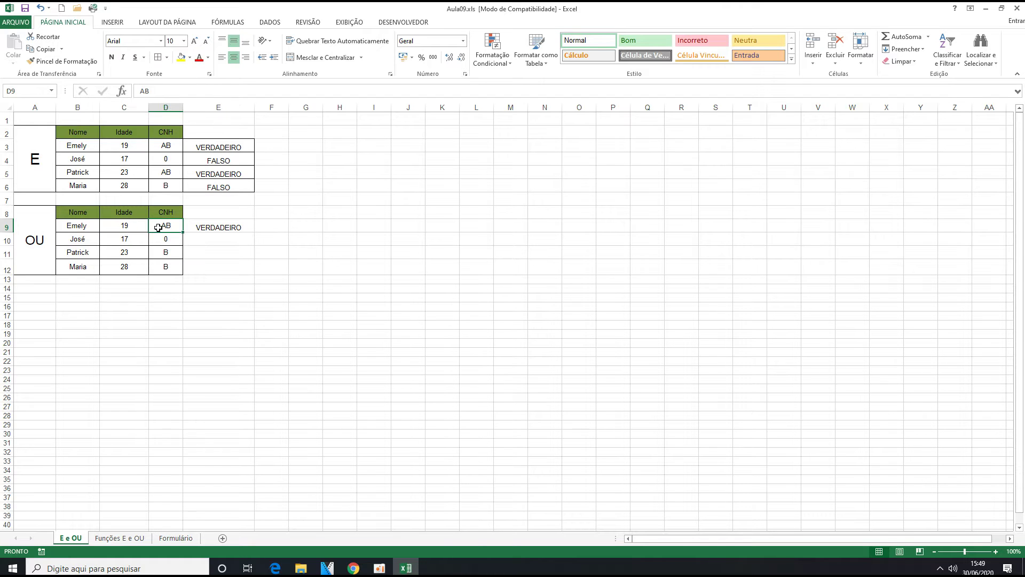
left_click(245, 229)
left_click_drag(254, 231, 252, 273)
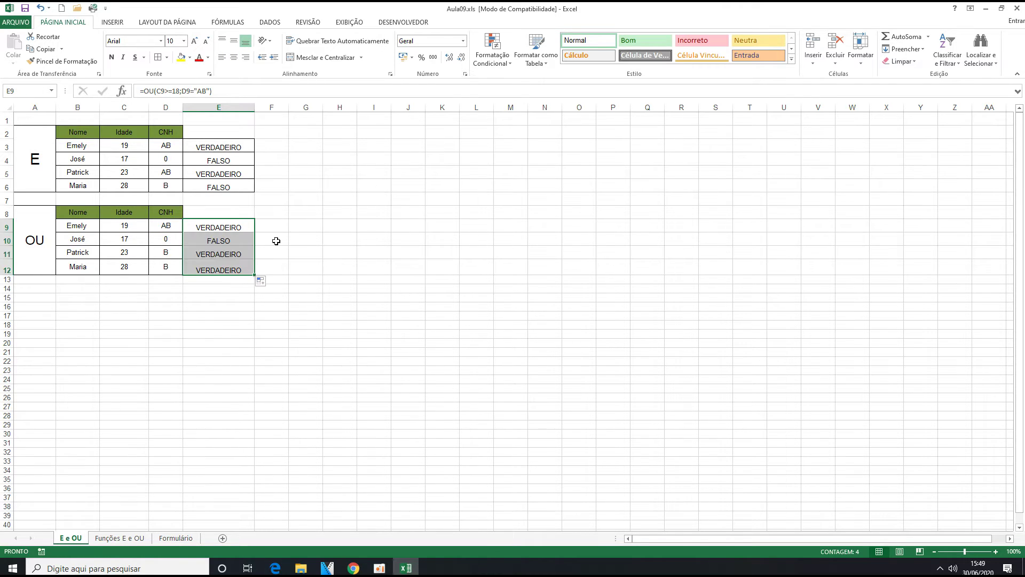
Examine the filled OU formulas in E10:E12 against the age and CNH values of their rows.
left_click(123, 236)
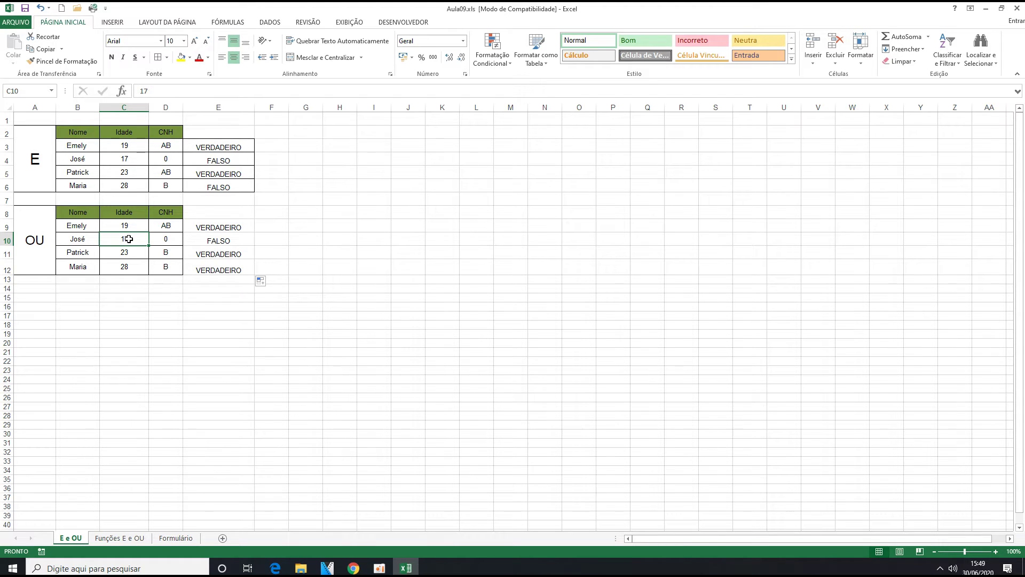
left_click(166, 239)
left_click(207, 239)
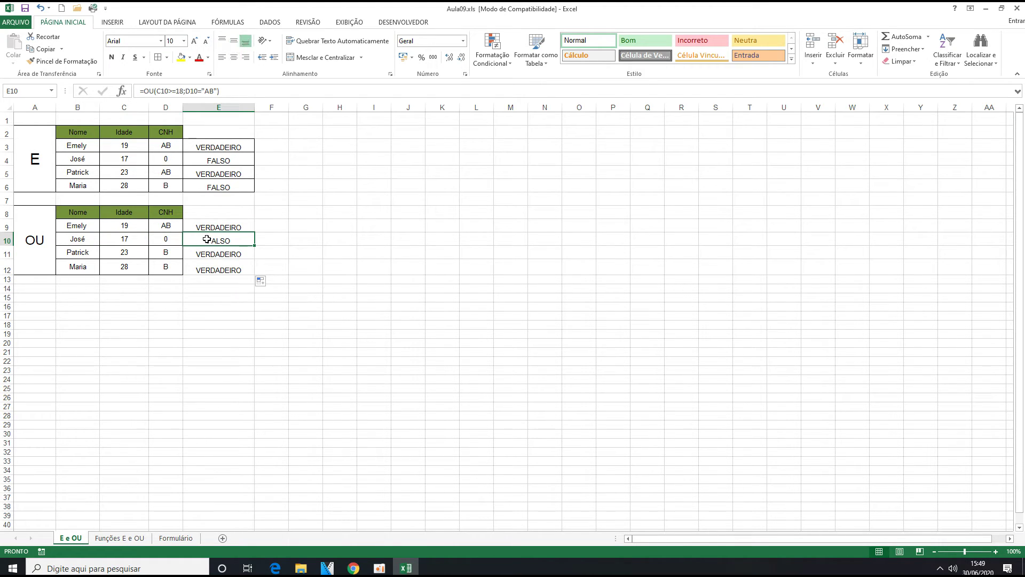
left_click(126, 250)
left_click(169, 252)
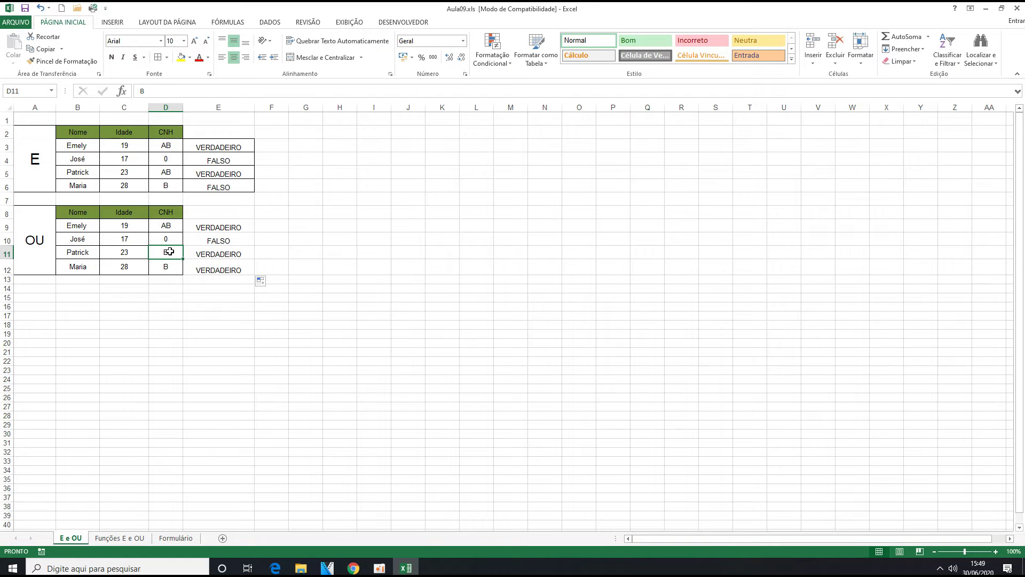
left_click(207, 251)
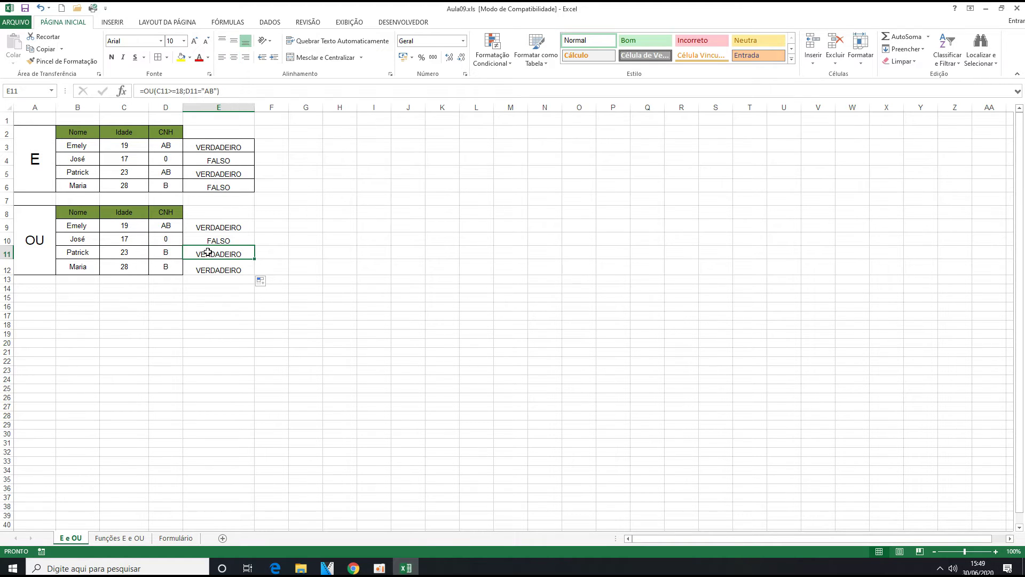
left_click(132, 251)
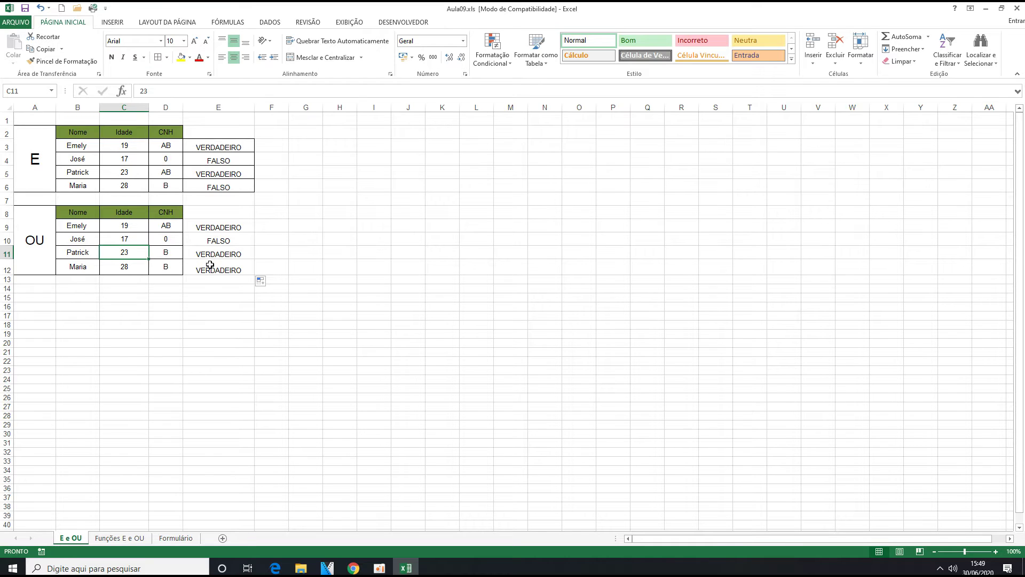
left_click(126, 269)
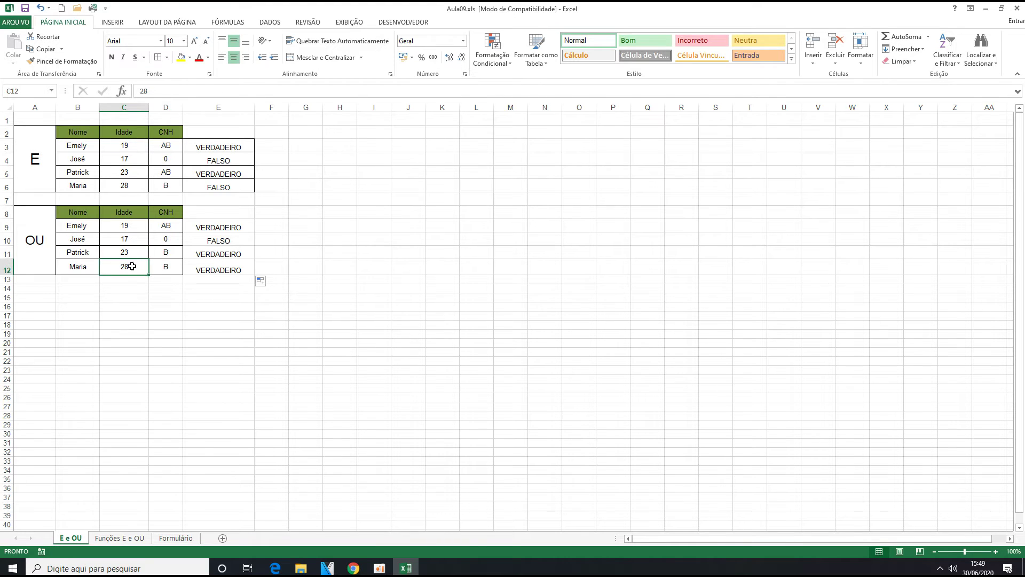
left_click(169, 269)
left_click(125, 268)
left_click(167, 272)
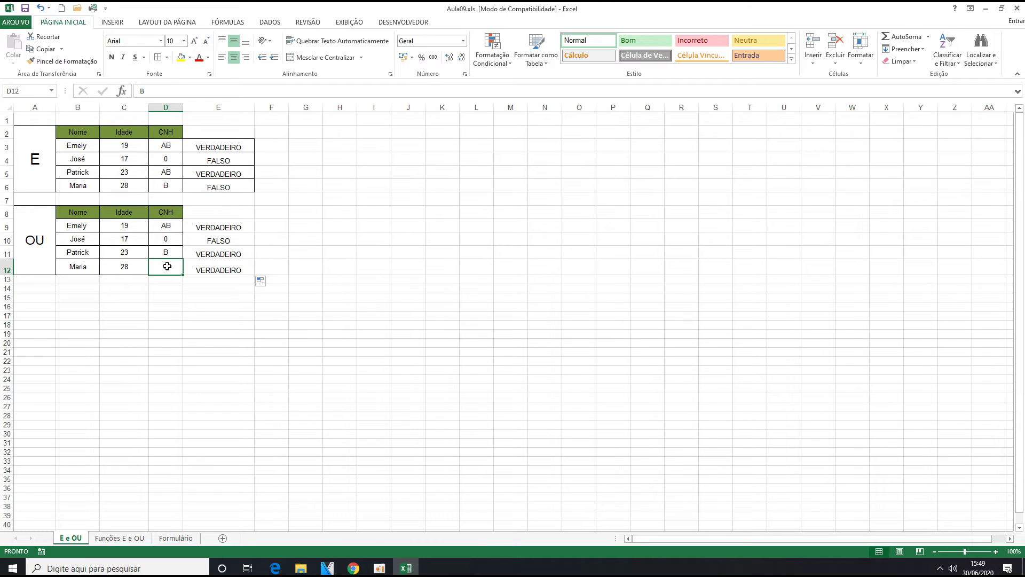
left_click(201, 266)
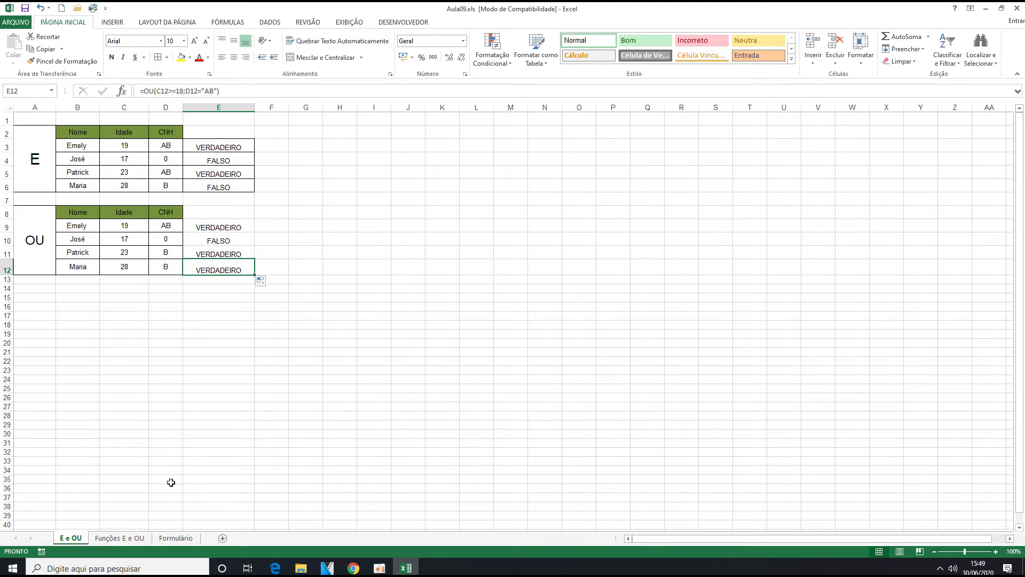
Switch to the Funções E e OU sheet and increase the height of rows 2 to 16 of the student table.
left_click(124, 539)
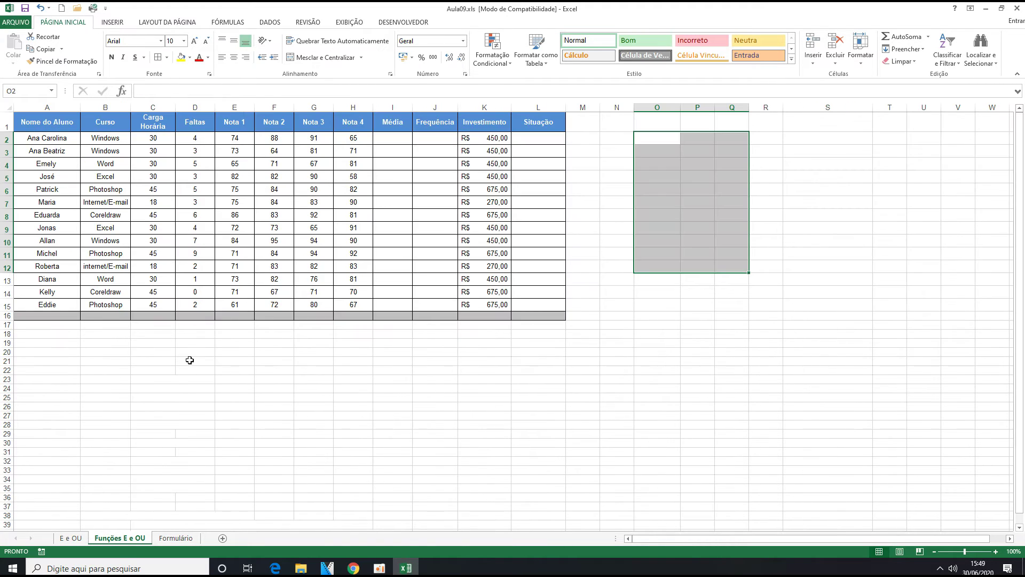
left_click(6, 139)
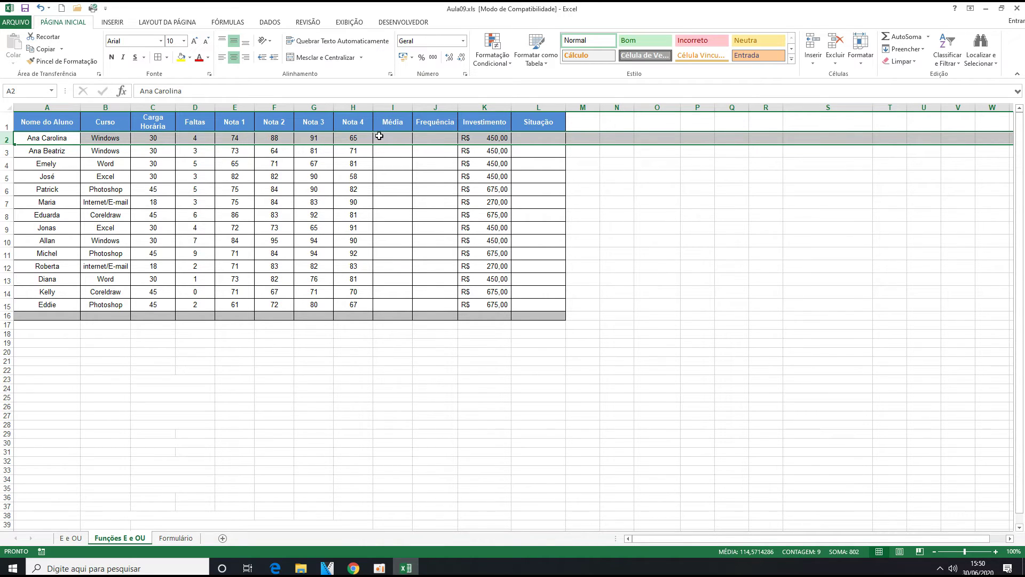
left_click_drag(11, 132, 6, 321)
left_click(434, 423)
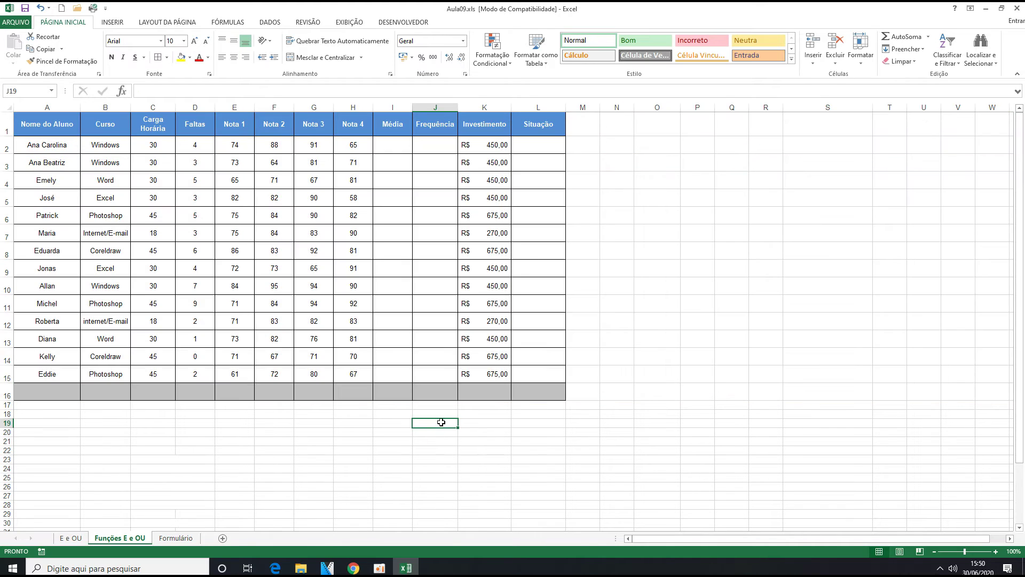
Enter =MÉDIA(E2:H2) in I2 to average the first student's four grades.
left_click(394, 143)
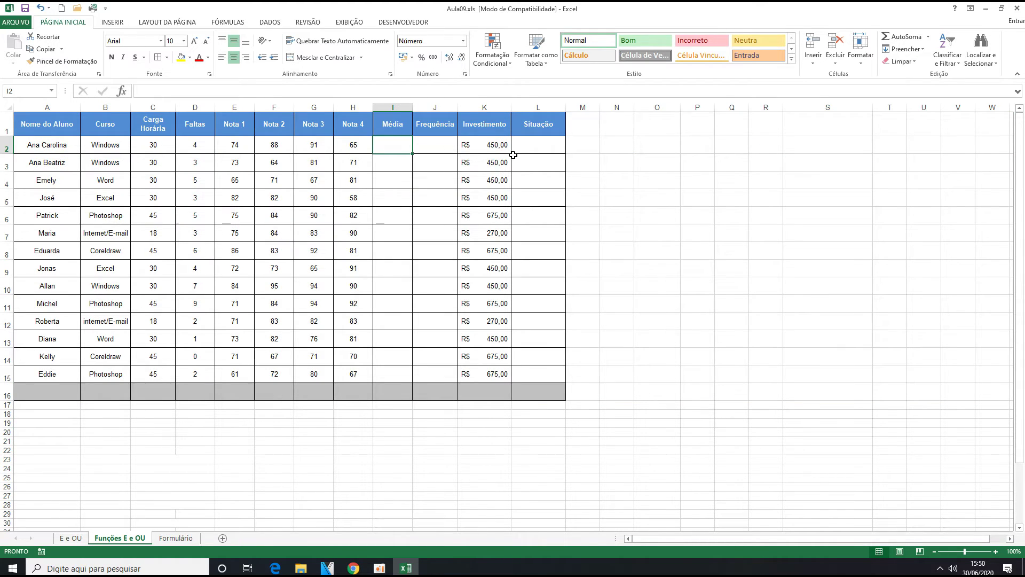
type("=")
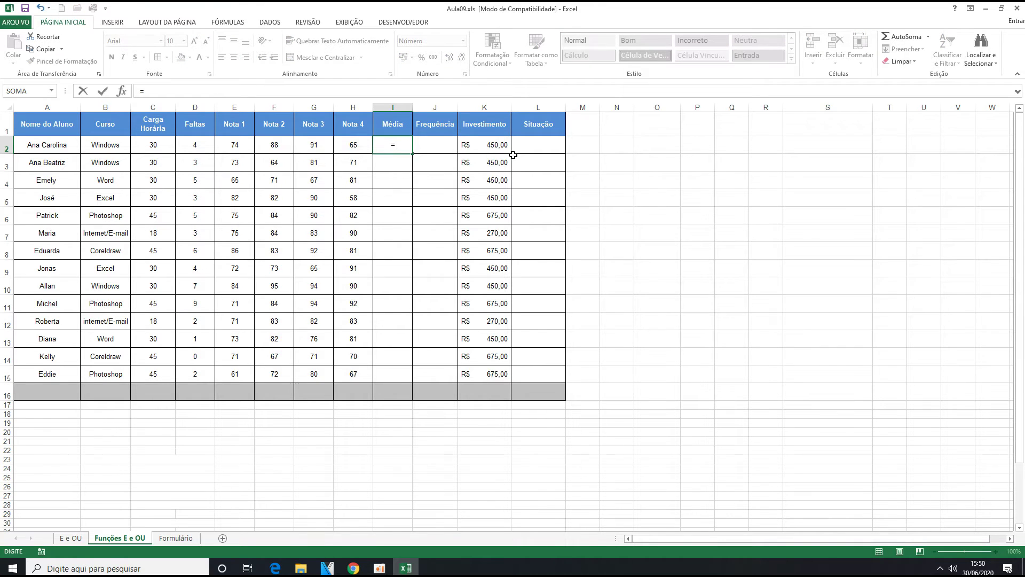
type("media(")
left_click(236, 140)
left_click_drag(236, 140, 350, 148)
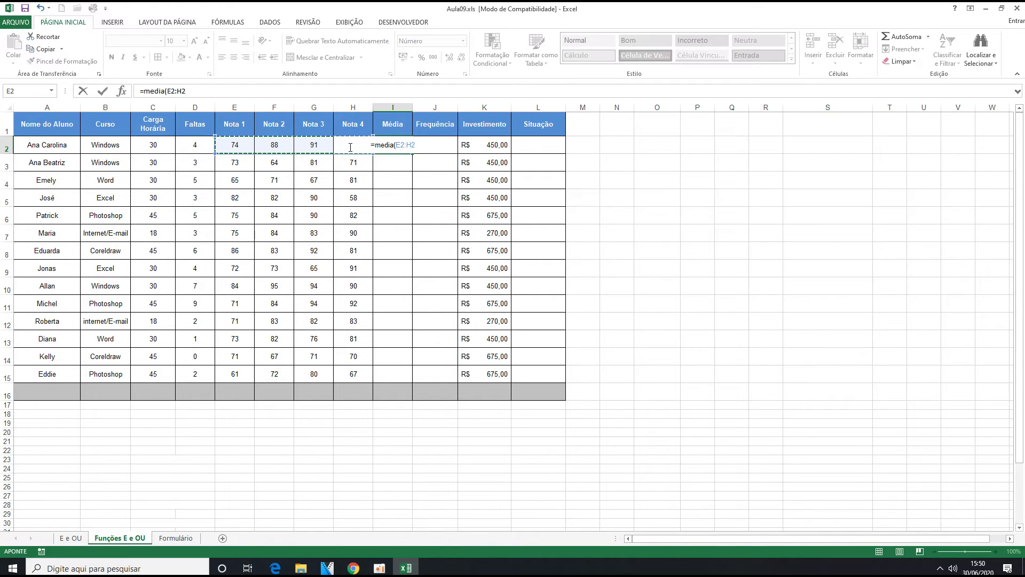
key("Return")
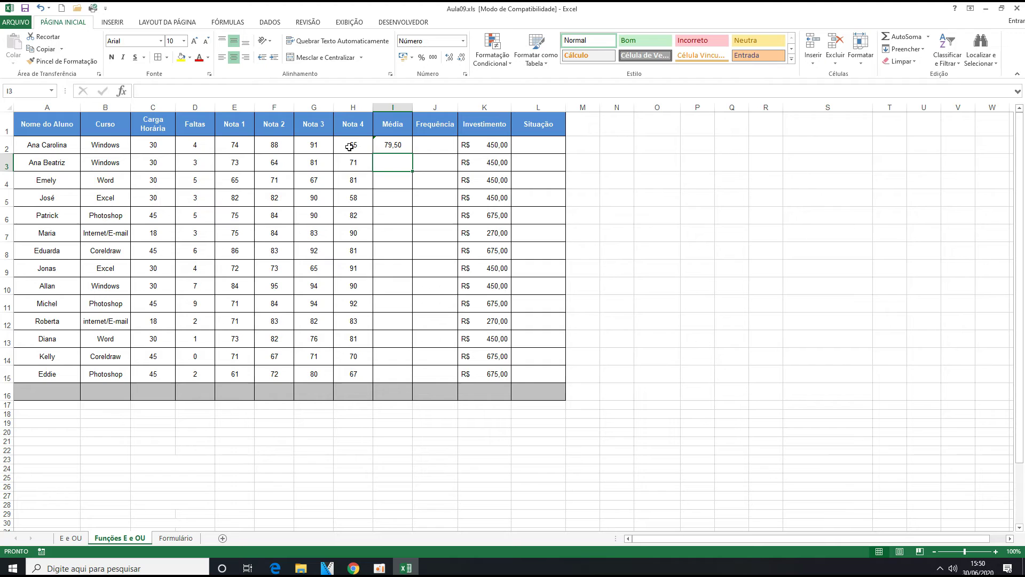
Fill the I2 average formula down to I15 and widen the Média and Frequência columns slightly.
left_click_drag(412, 107, 422, 138)
left_click(421, 137)
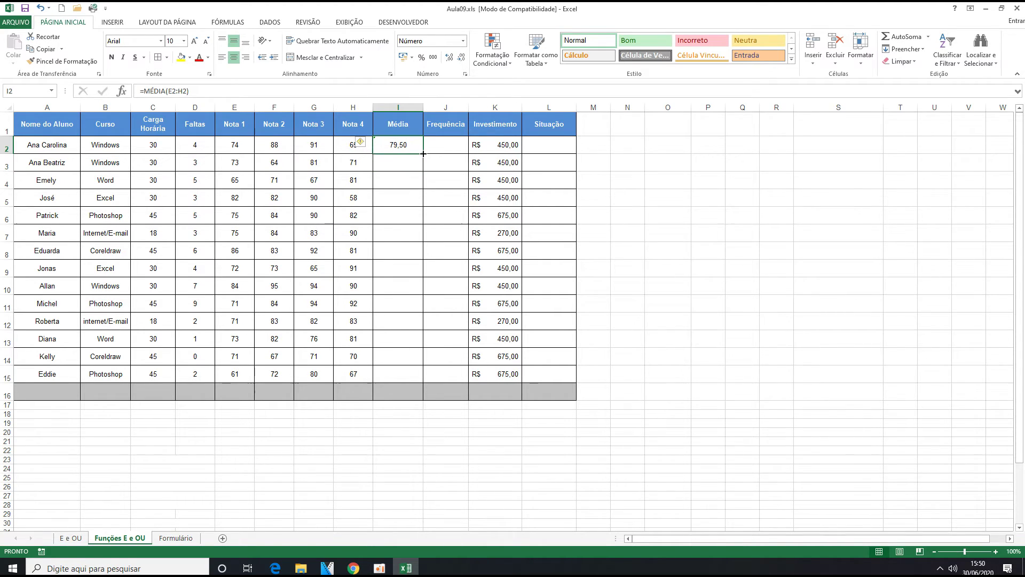
double_click(423, 153)
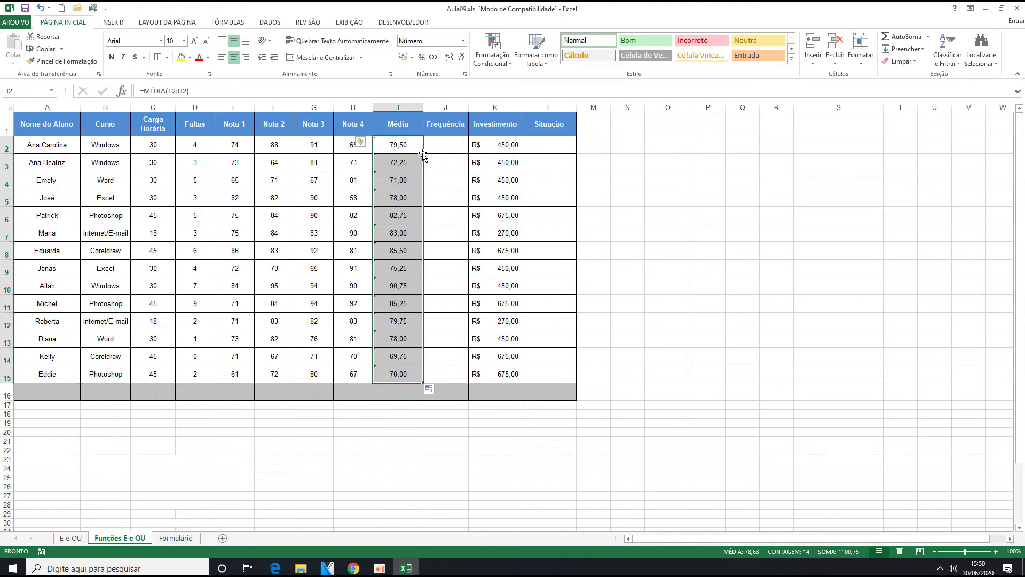
left_click_drag(468, 107, 479, 107)
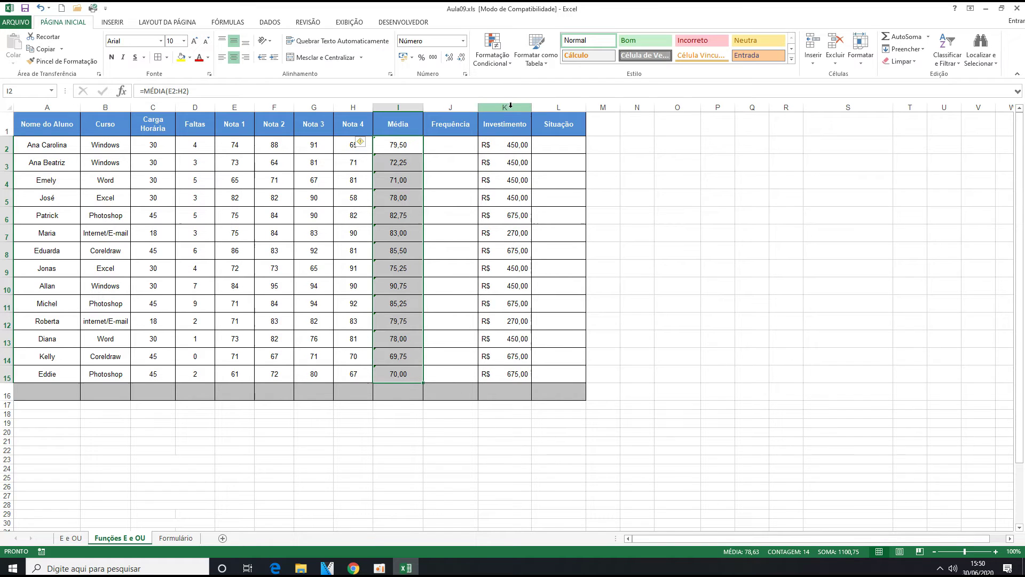
Build the first student's Frequência formula =C2-D2/C2 in J2 from Carga Horária and Faltas.
left_click(445, 149)
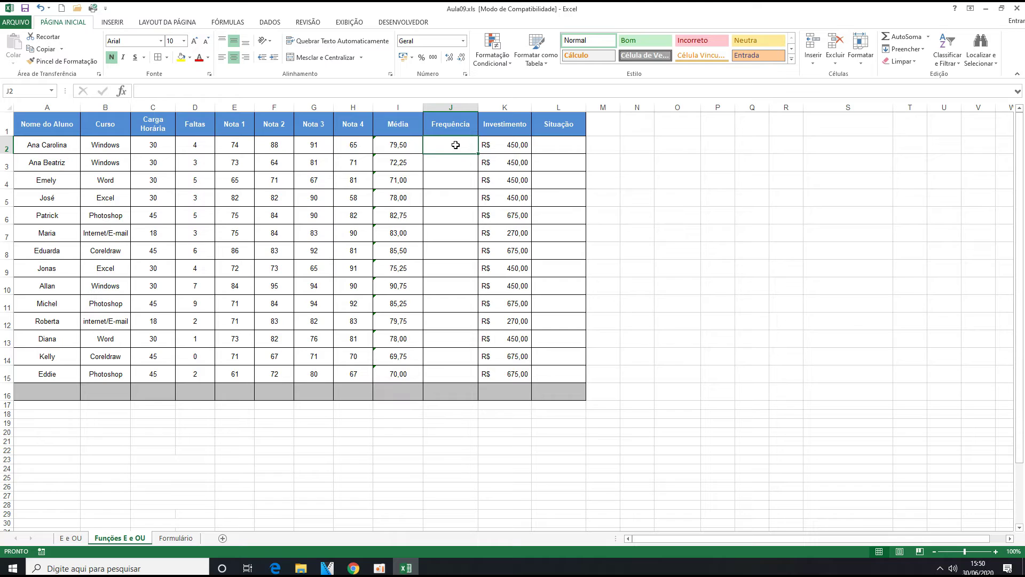
left_click(203, 150)
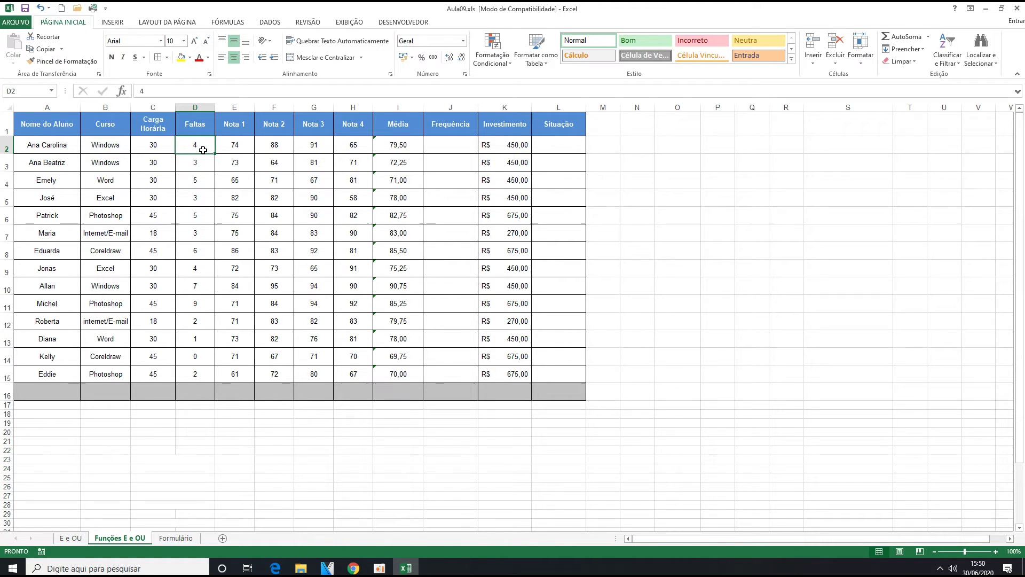
left_click(429, 145)
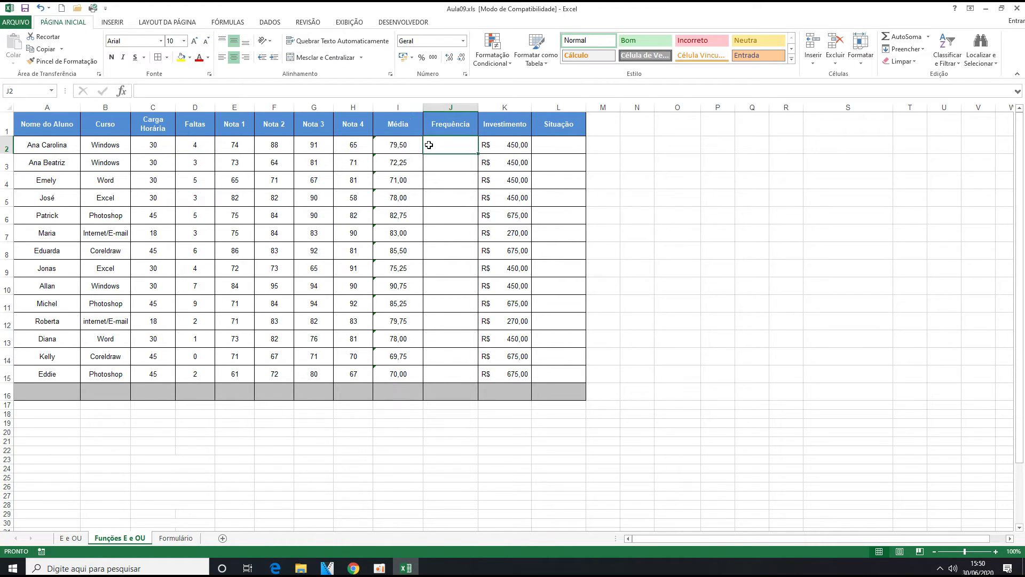
type("=")
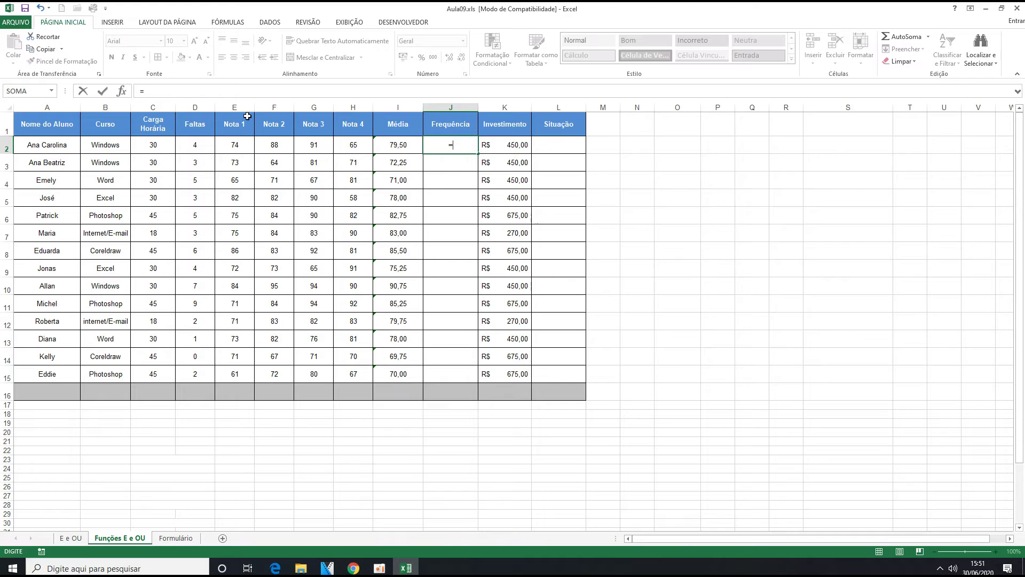
left_click(160, 149)
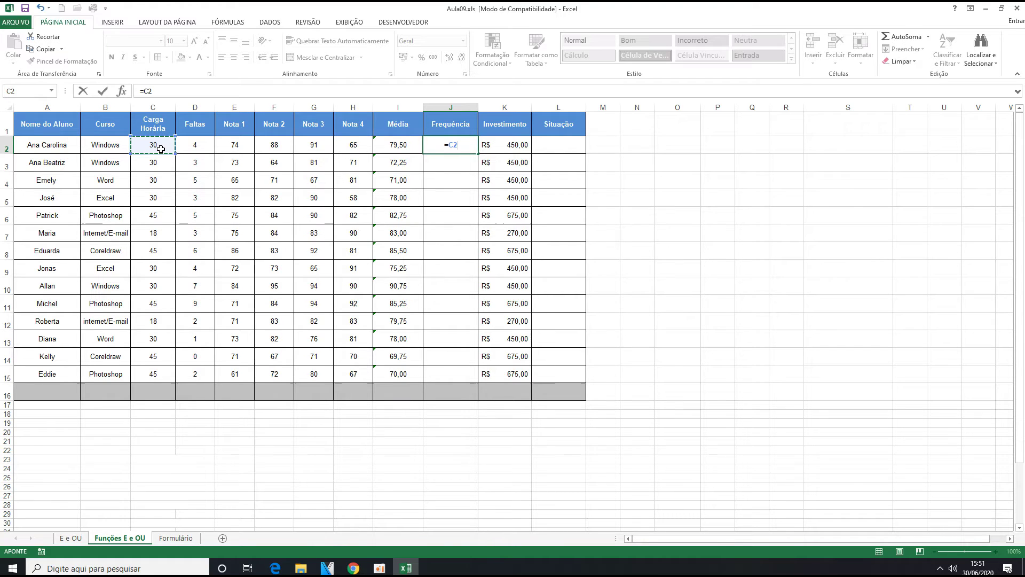
type("-")
left_click(194, 143)
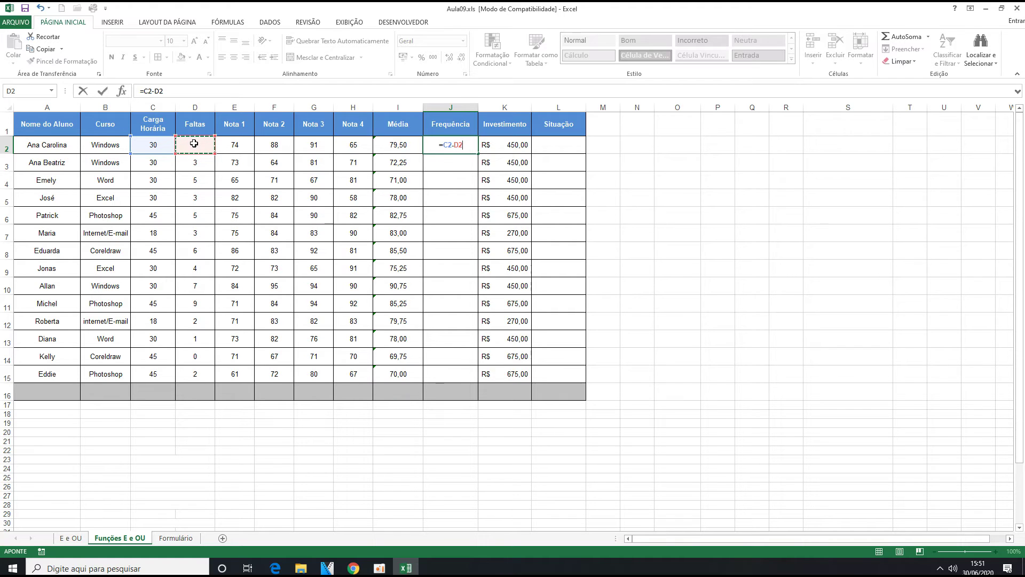
type("/")
left_click(154, 143)
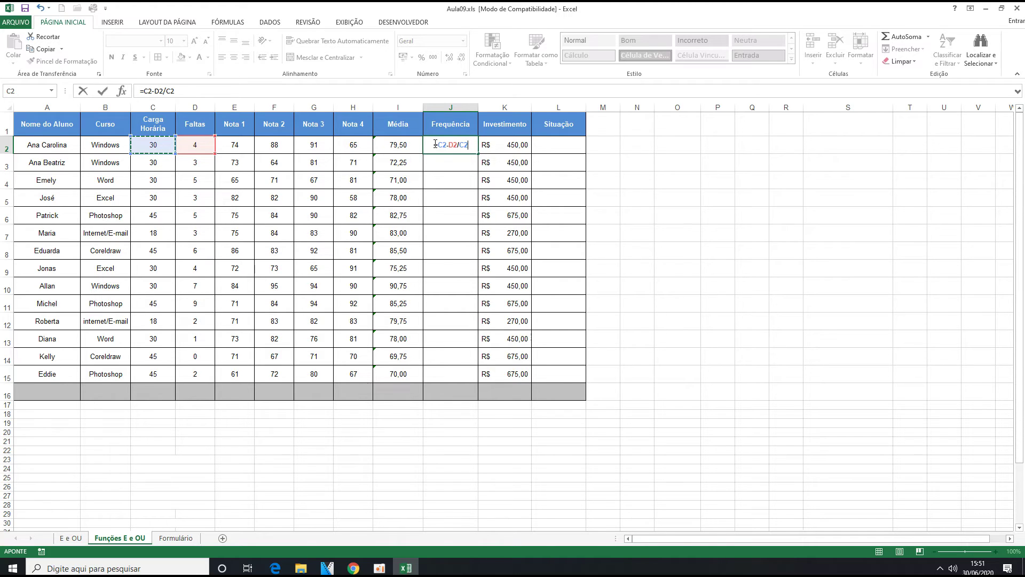
Enclose C2-D2 in parentheses and enter the J2 formula as =(C2-D2)/C2.
left_click(436, 144)
type("(")
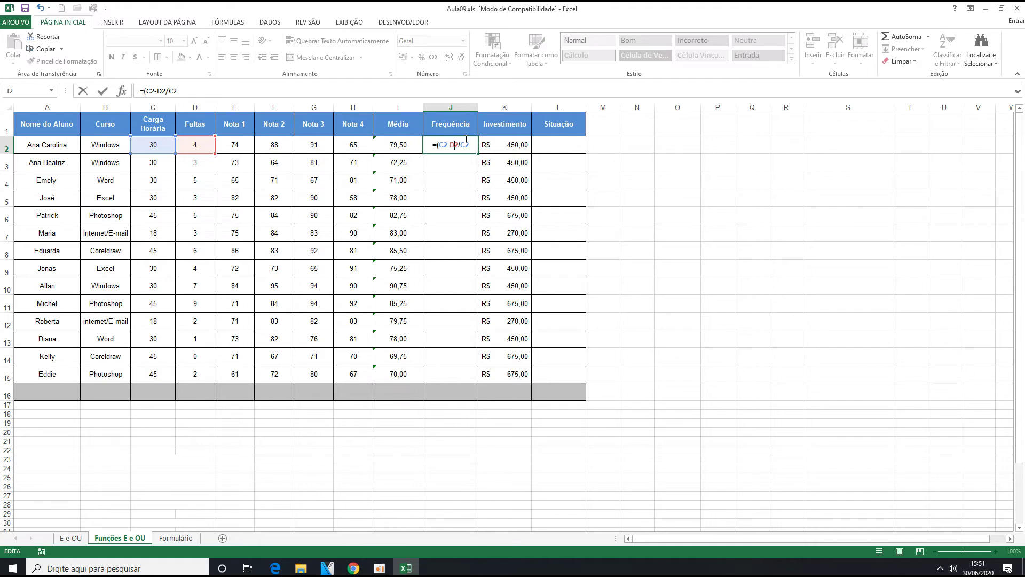
left_click(458, 144)
type(")")
key("Return")
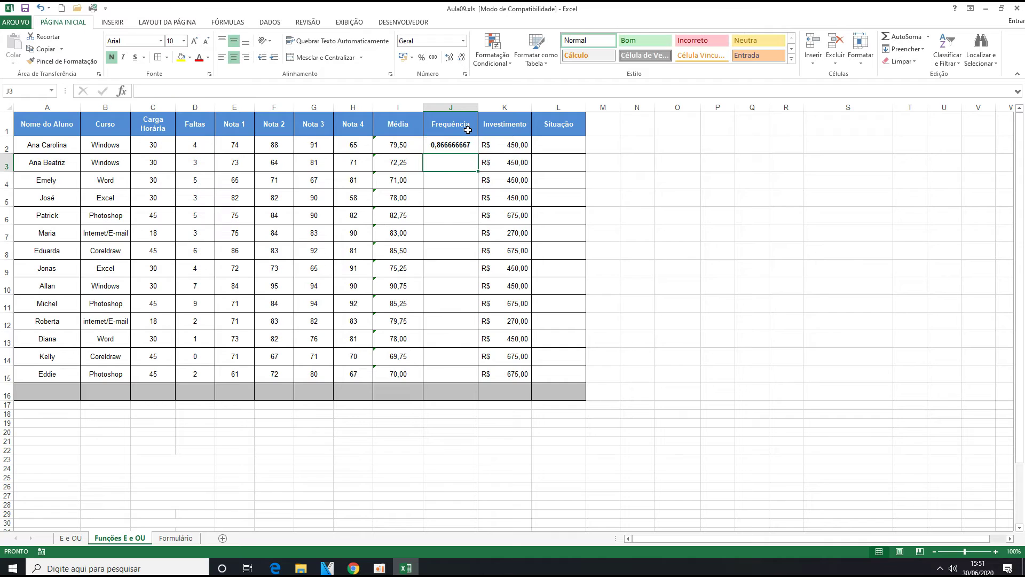
Format the frequency in J2 as Porcentagem with one decimal place.
left_click(472, 145)
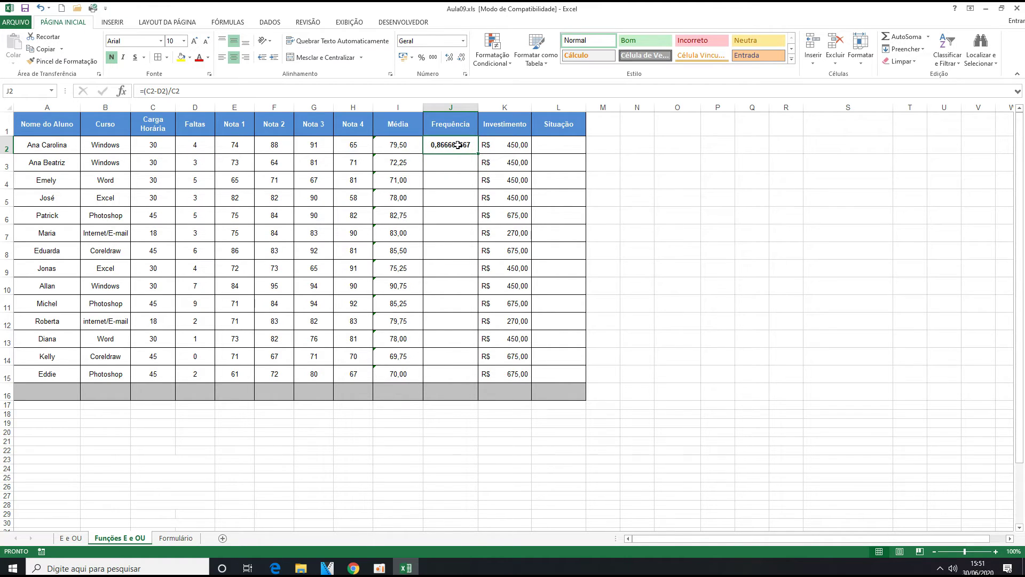
left_click(463, 40)
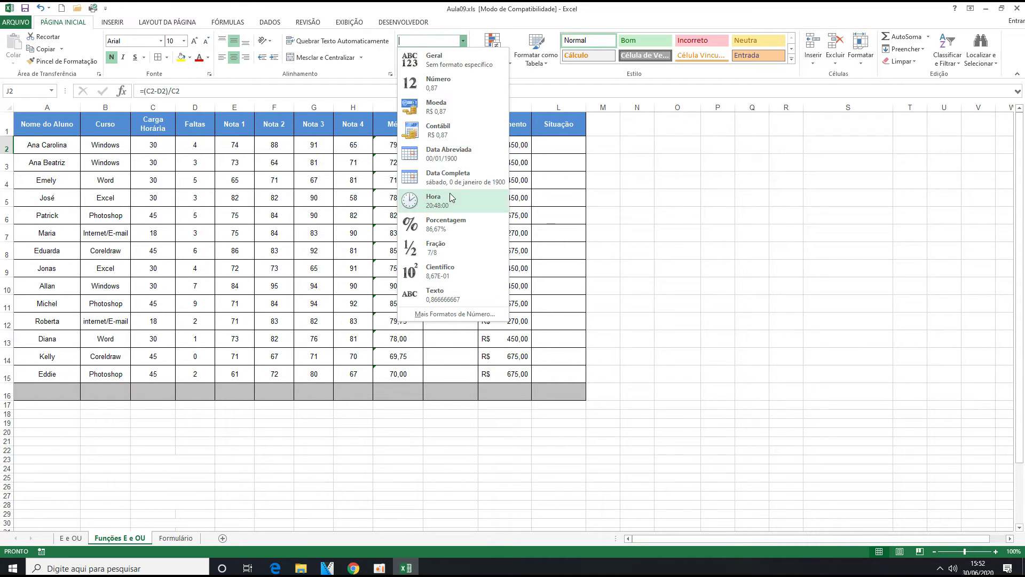
left_click(449, 227)
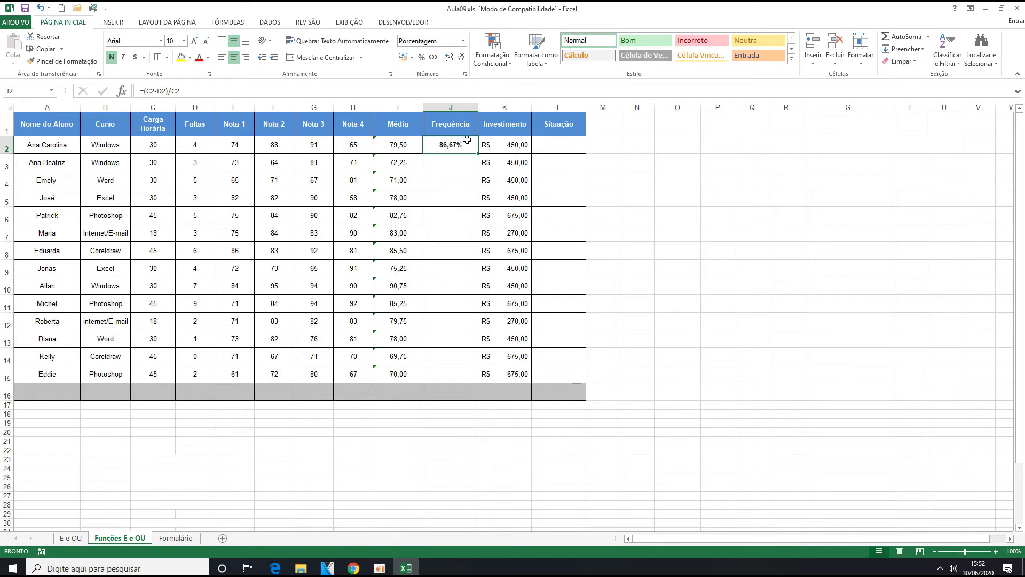
left_click(461, 57)
Fill the J2 frequency formula down to J15 and slightly widen the Média, Frequência, Investimento and Situação columns.
left_click_drag(478, 107, 484, 107)
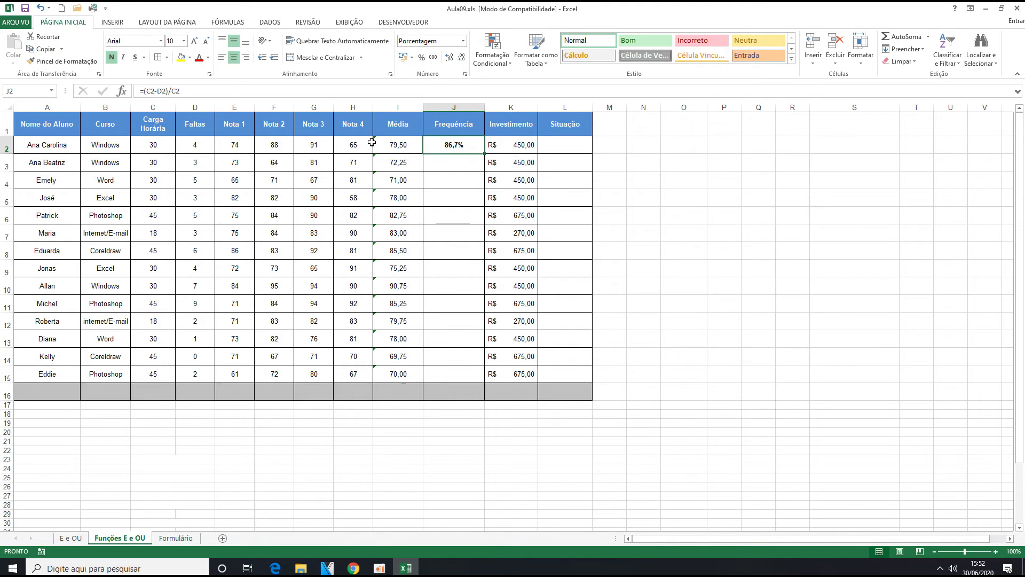
double_click(484, 154)
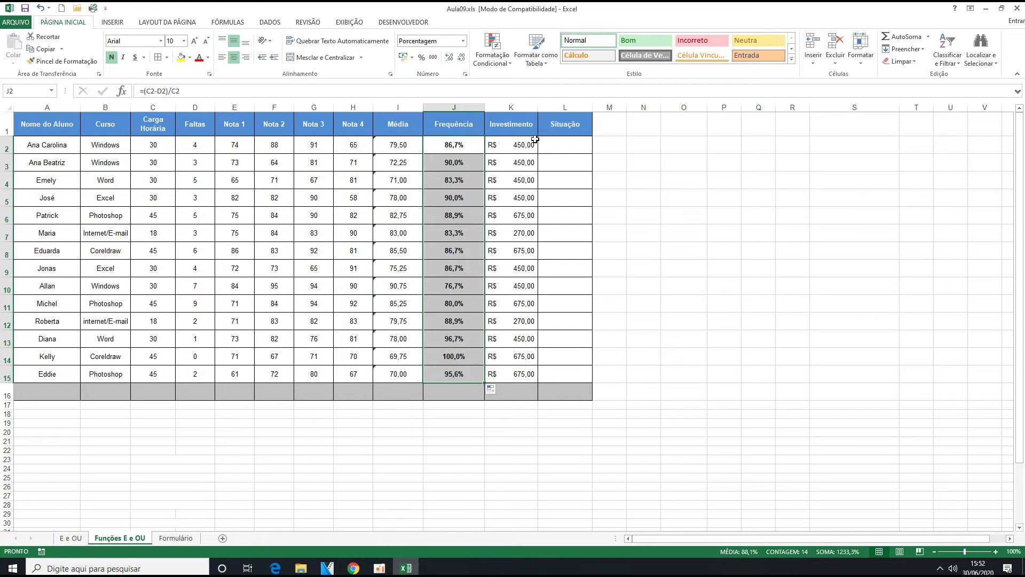
left_click_drag(592, 108, 604, 109)
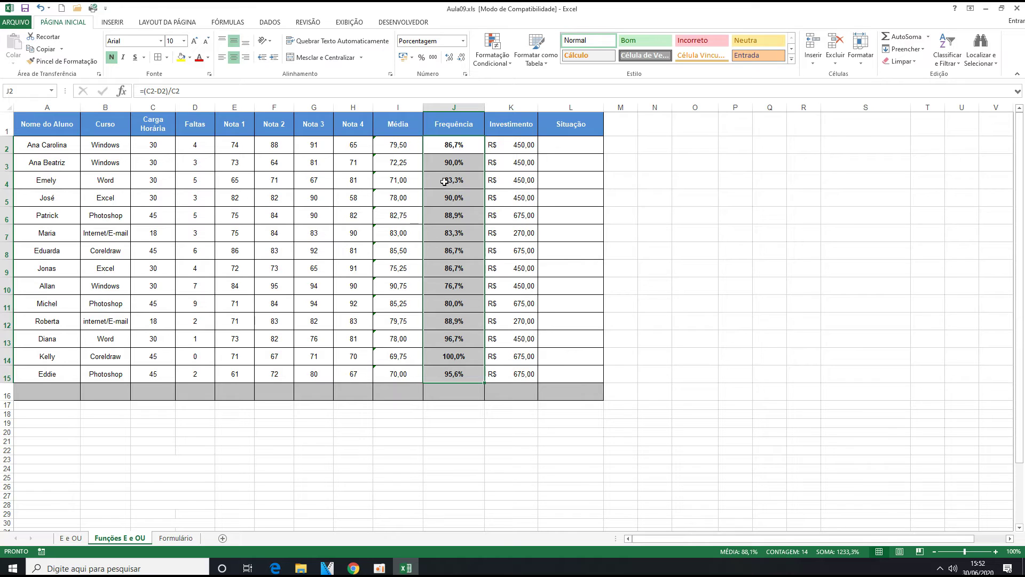
left_click_drag(423, 109, 430, 109)
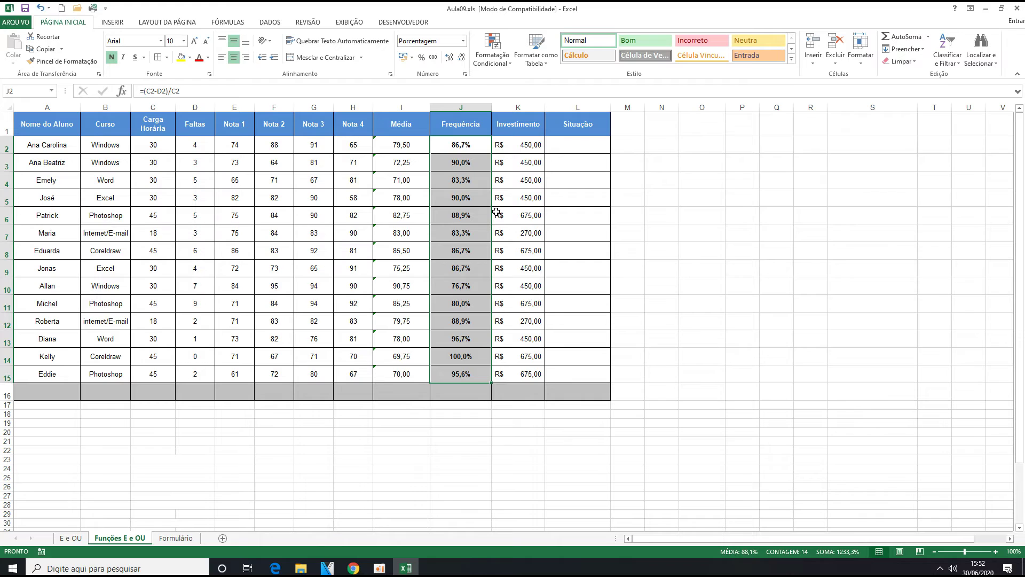
left_click(394, 146)
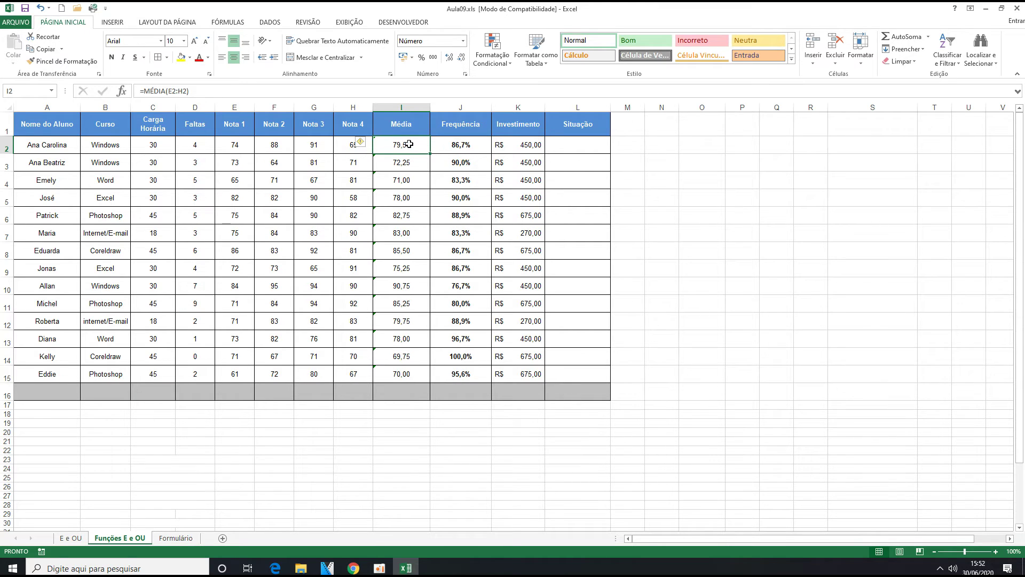
left_click_drag(610, 108, 622, 107)
left_click_drag(546, 108, 552, 108)
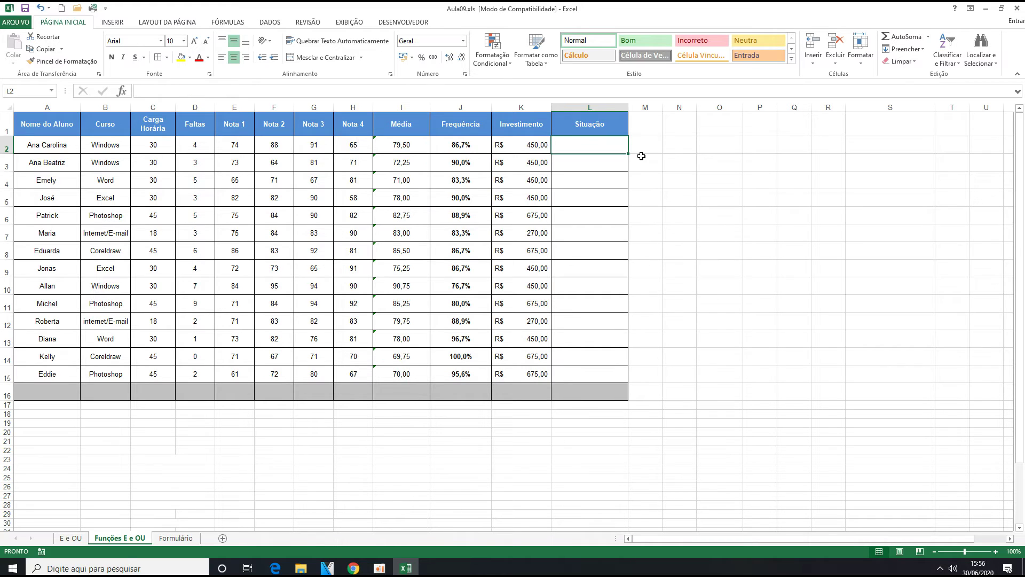
Start the Situação formula in L2 as =se(e(I2>=70;J2>=80) to test the average and frequency together.
type("=se")
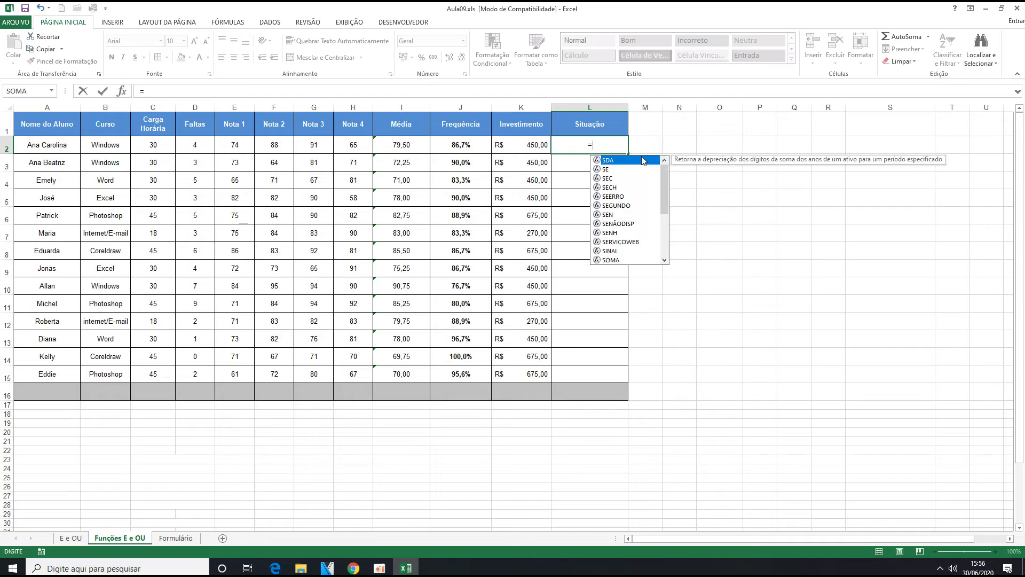
type("(")
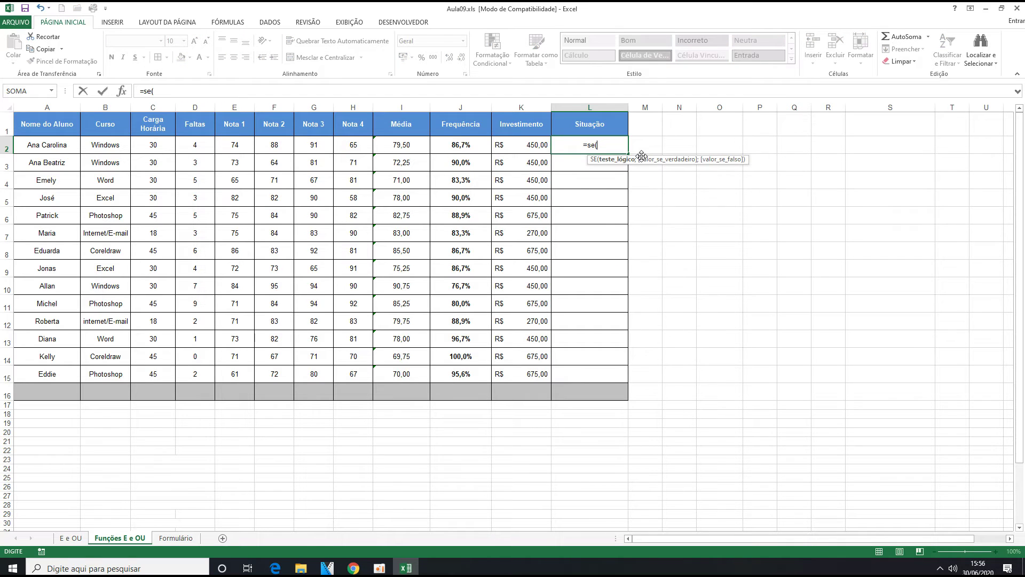
type("e(")
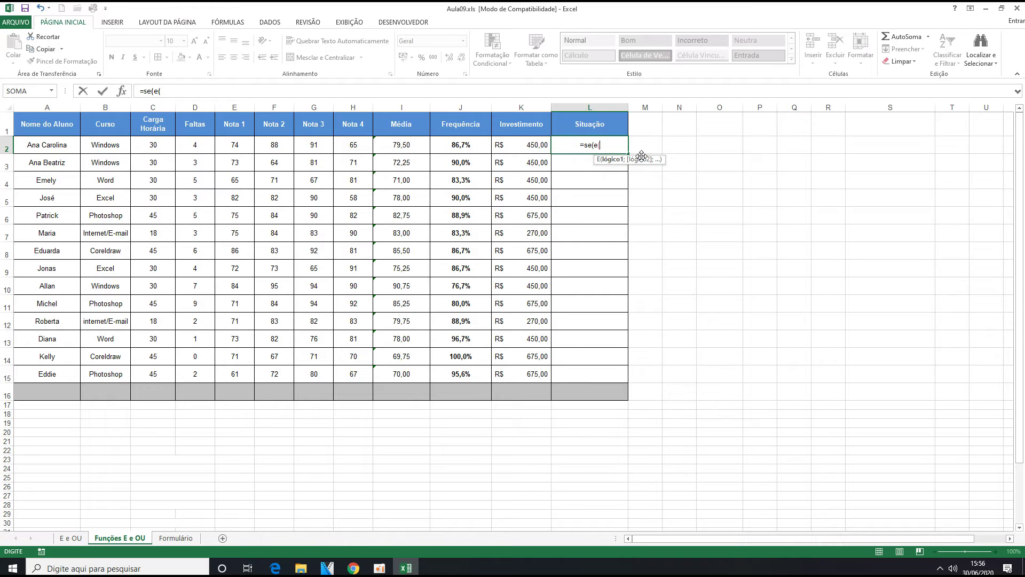
left_click(403, 144)
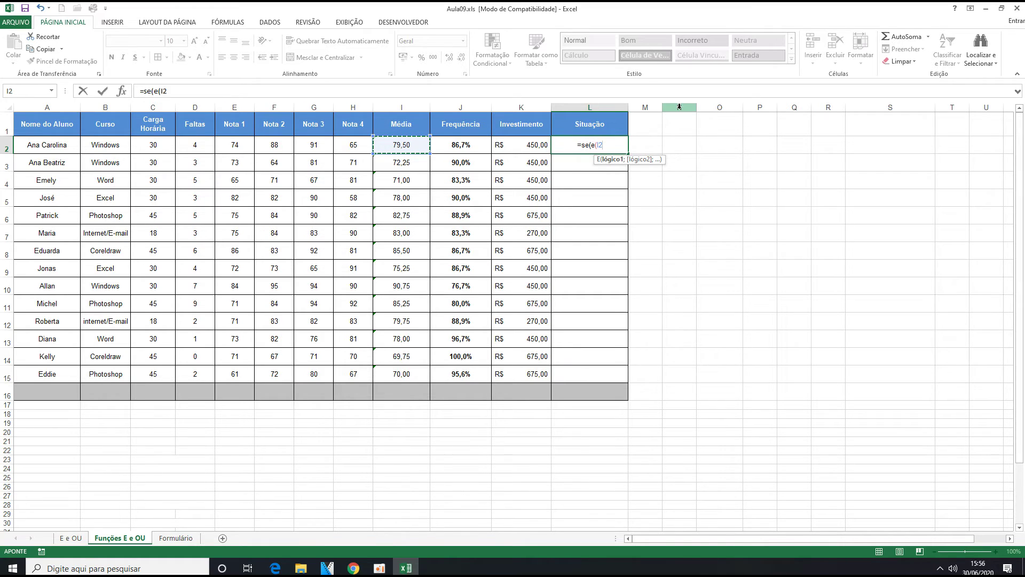
type(">")
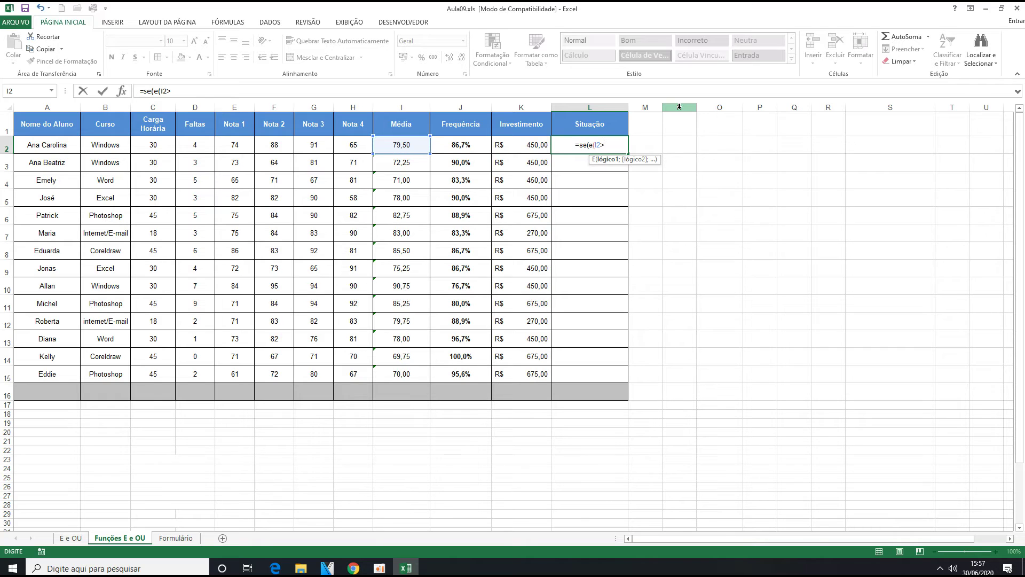
type("=70")
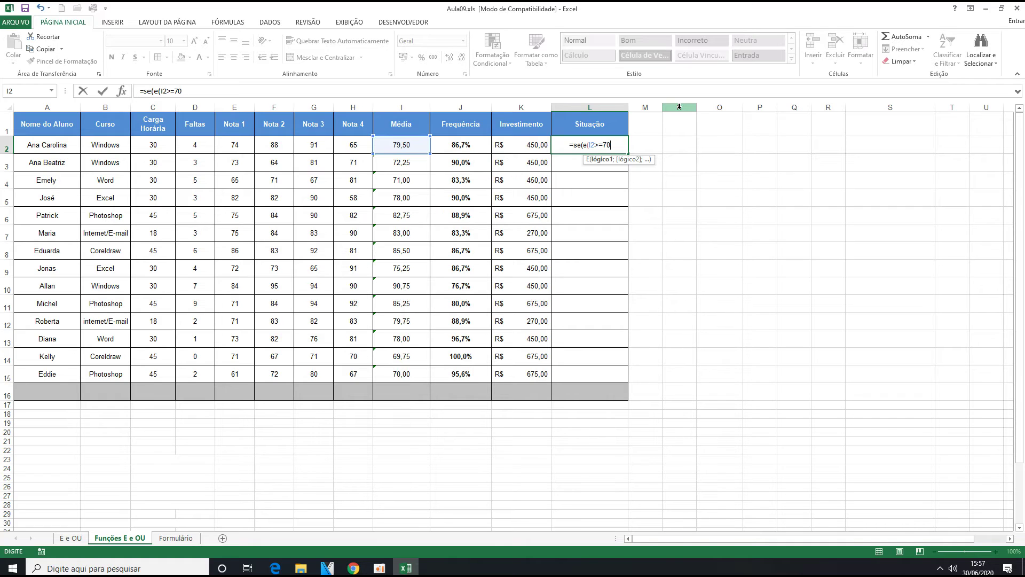
type(";")
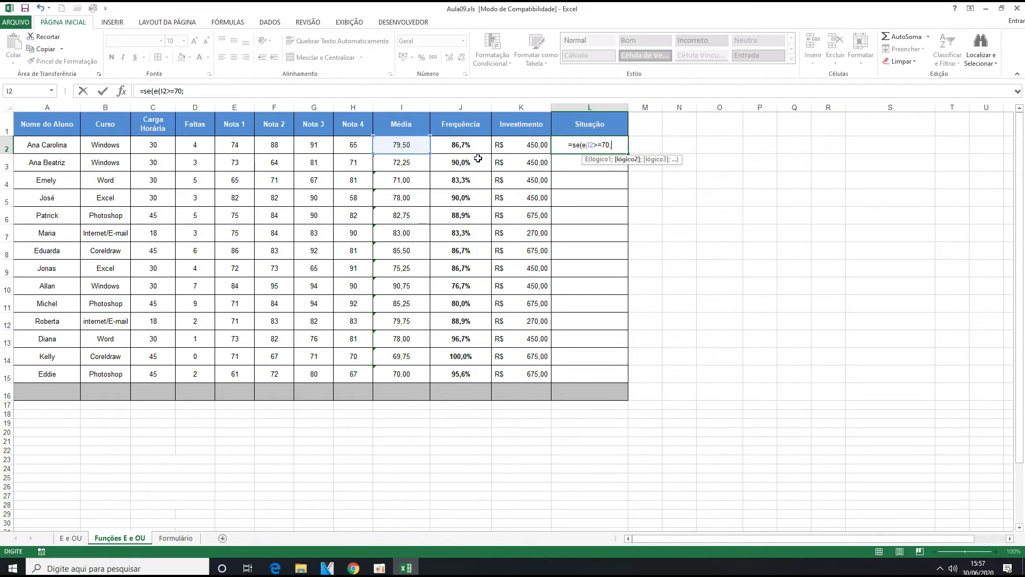
left_click(472, 143)
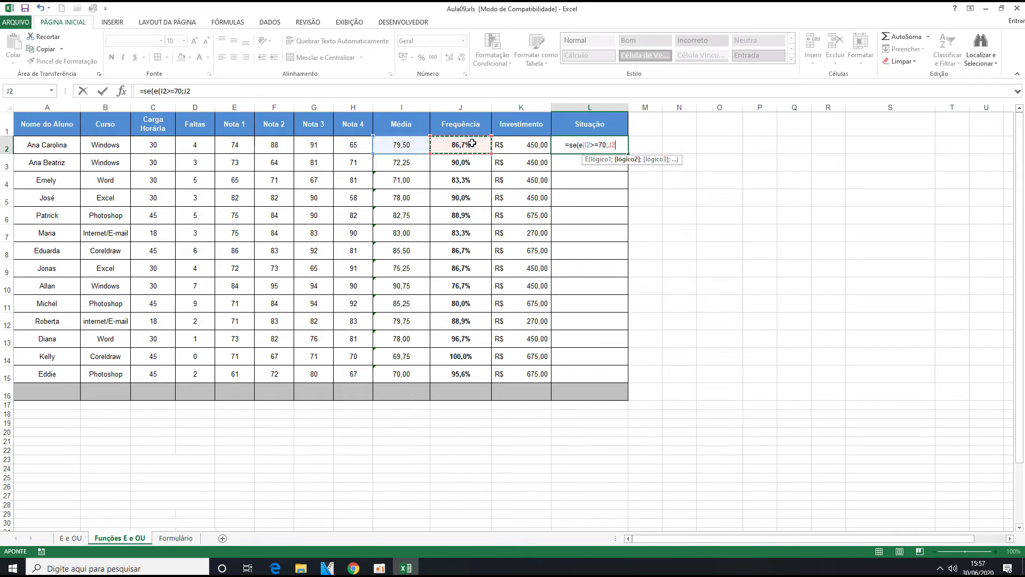
type(">=80")
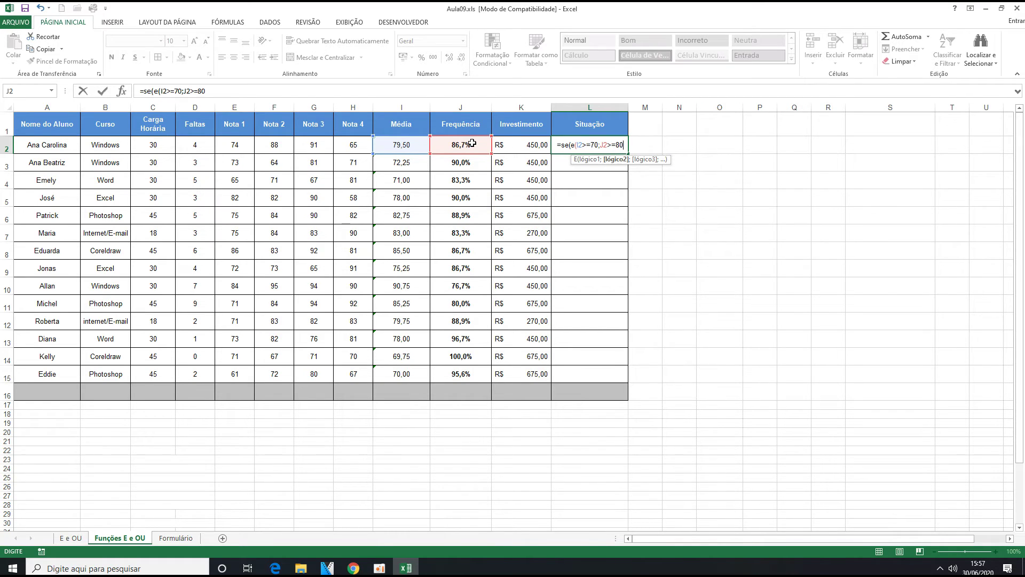
type(")")
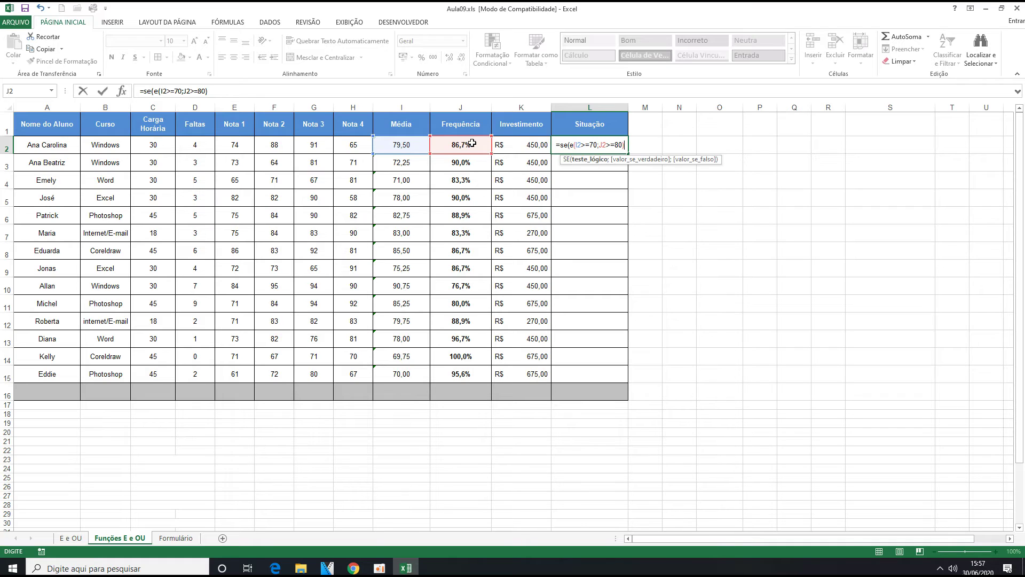
Complete the L2 Situação formula with "Aprovado" as the true result and "Reprovado" as the false result, and enter it.
type(";")
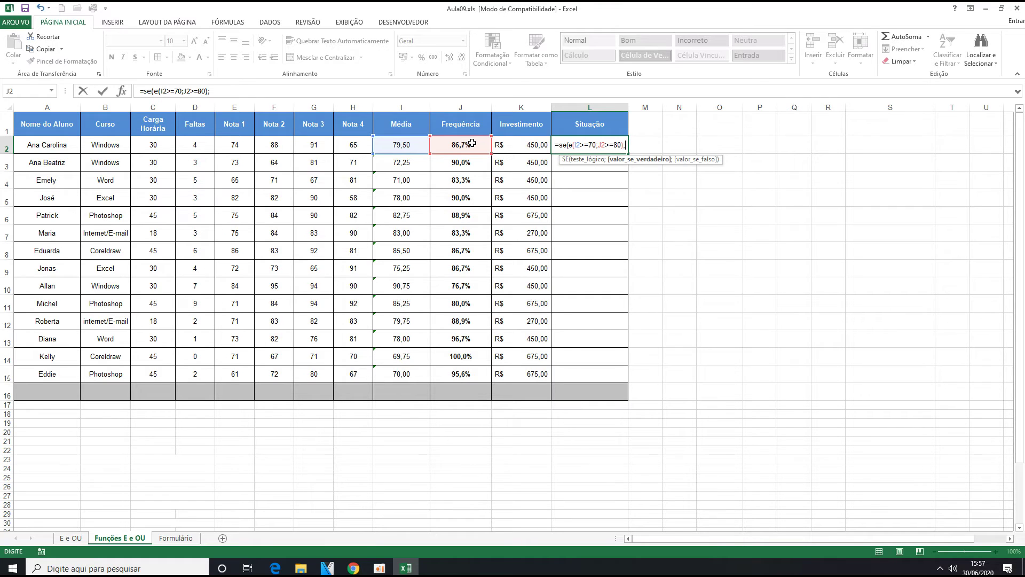
type("\"")
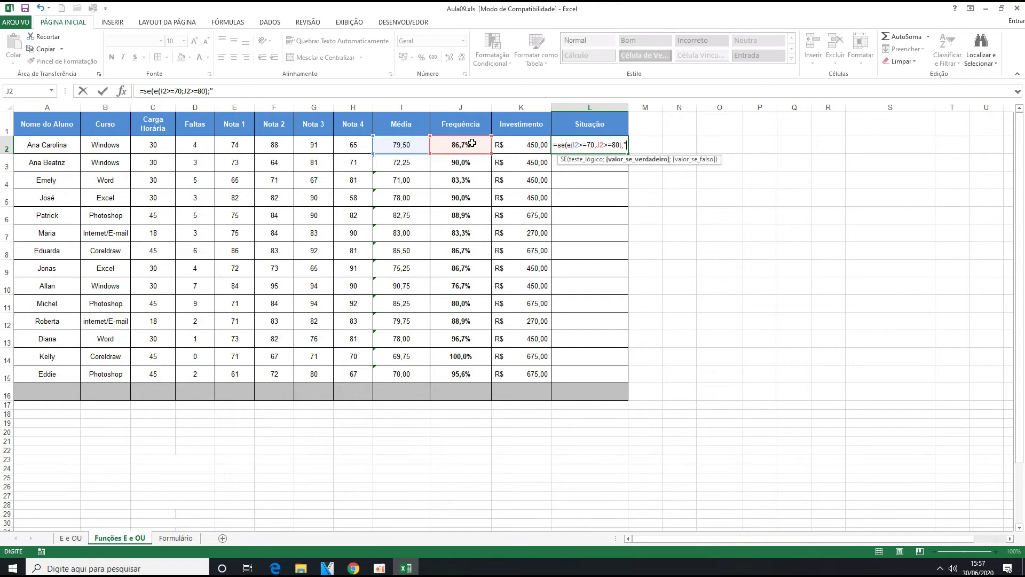
type("Aprova")
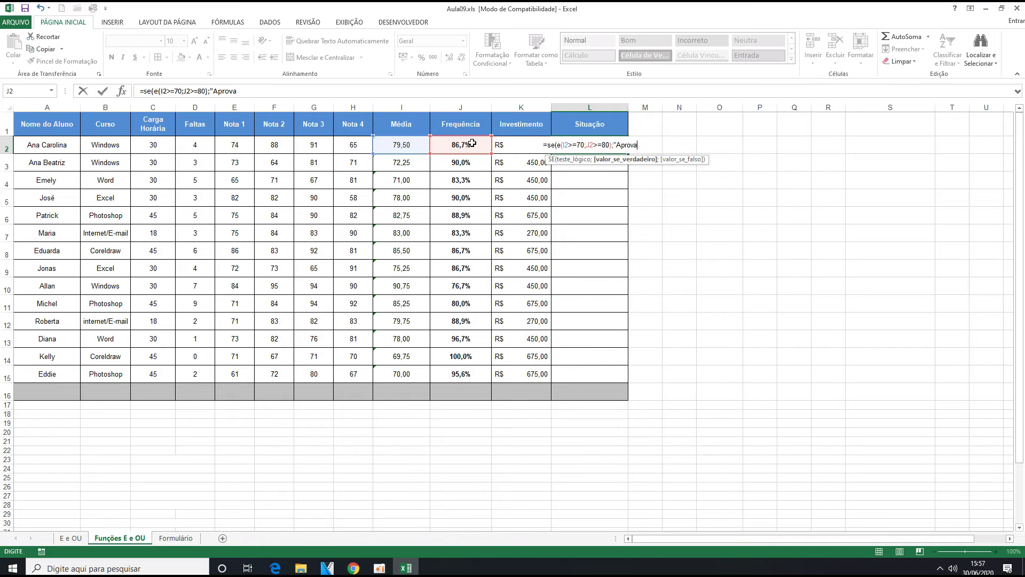
type("do\"")
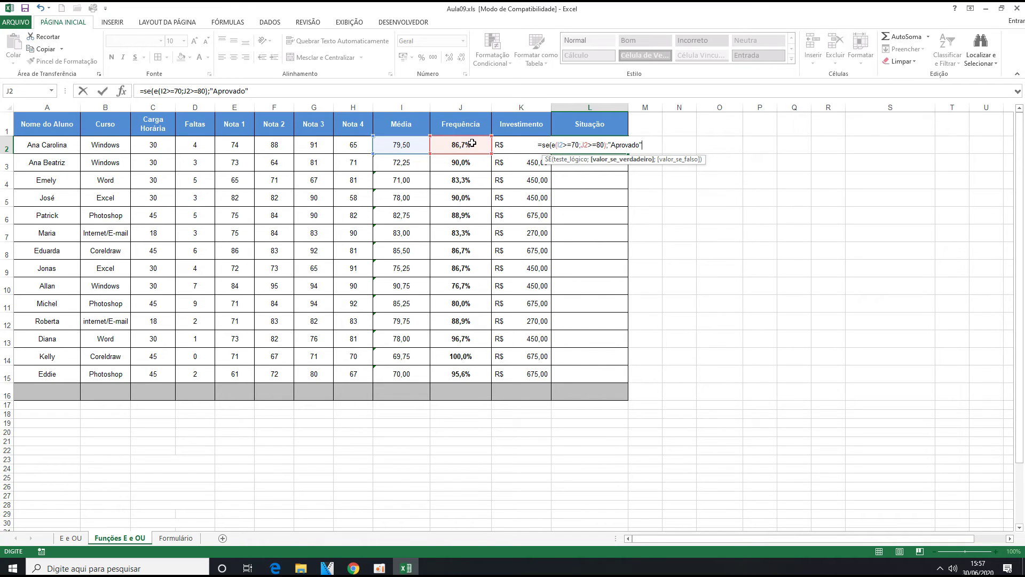
type(";")
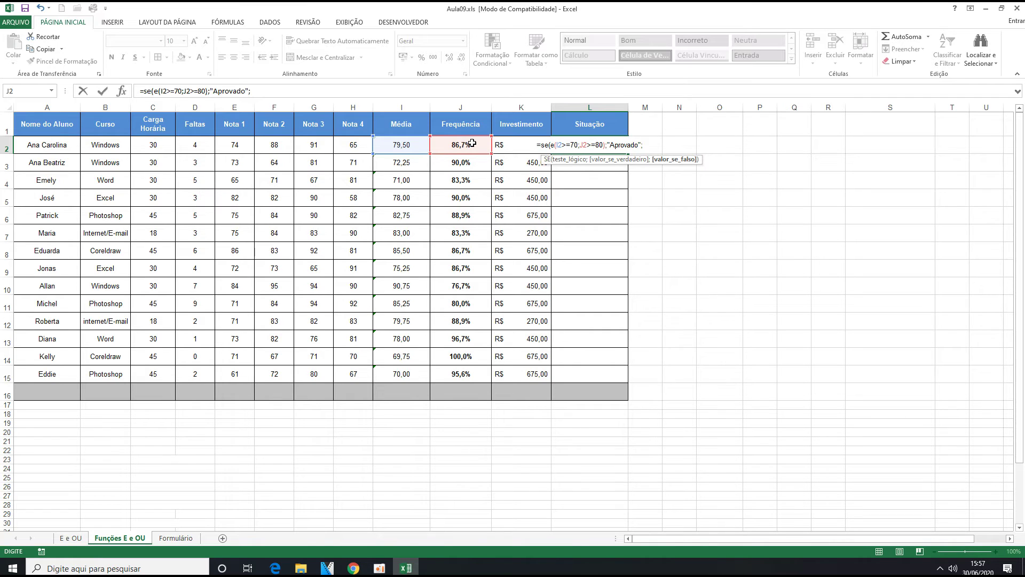
type("\"")
type("Re")
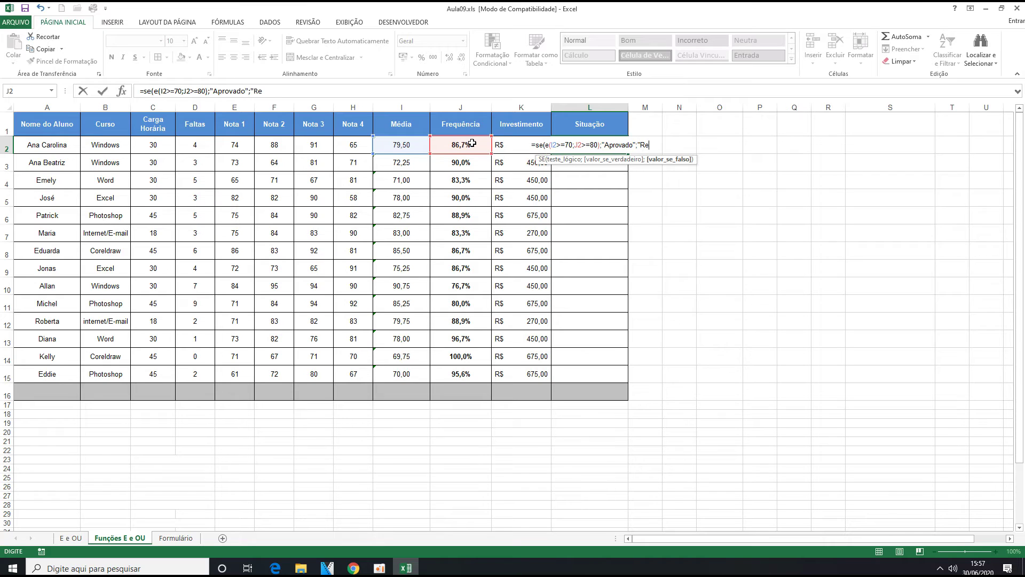
type("provado")
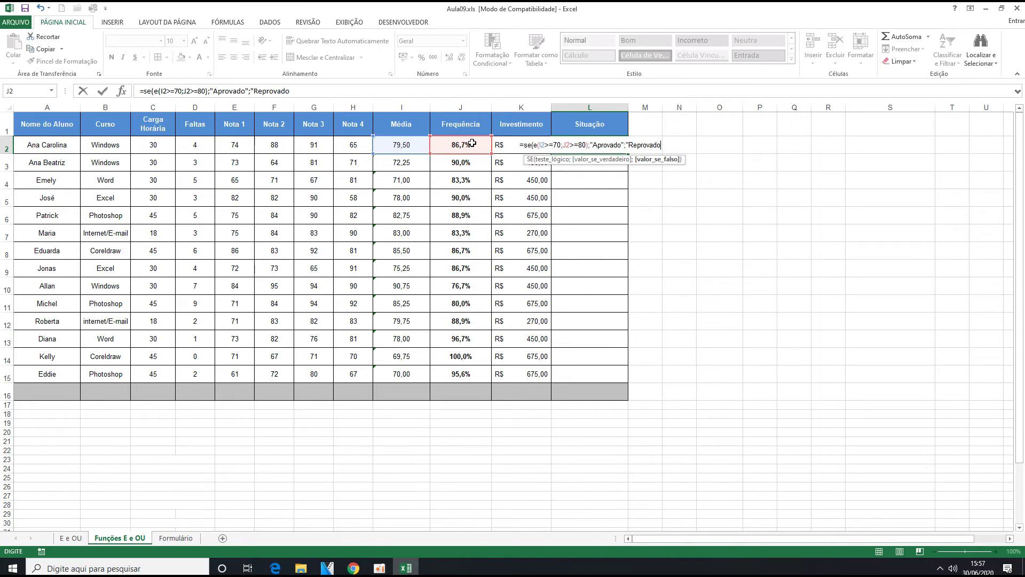
type("\")")
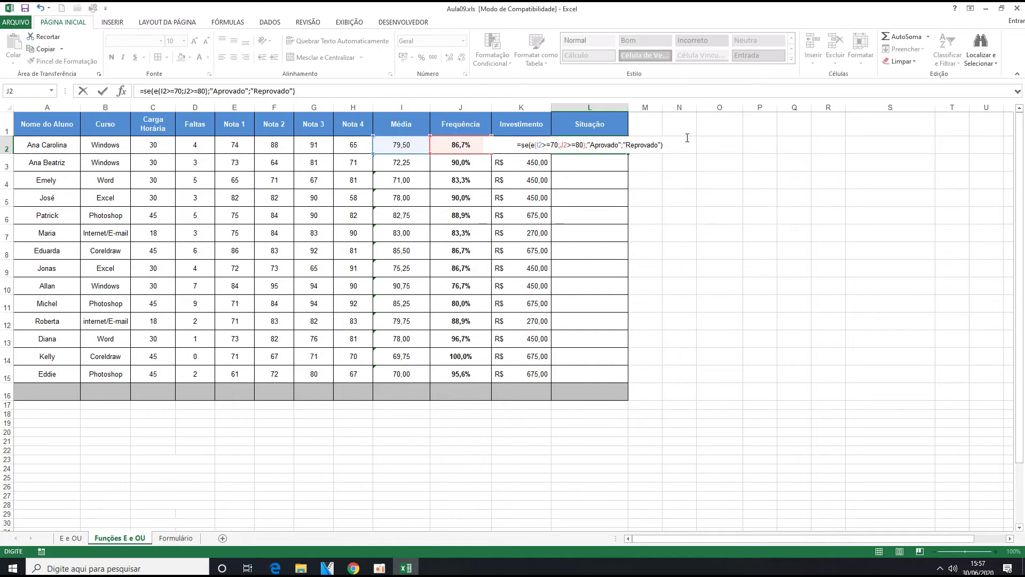
key("Return")
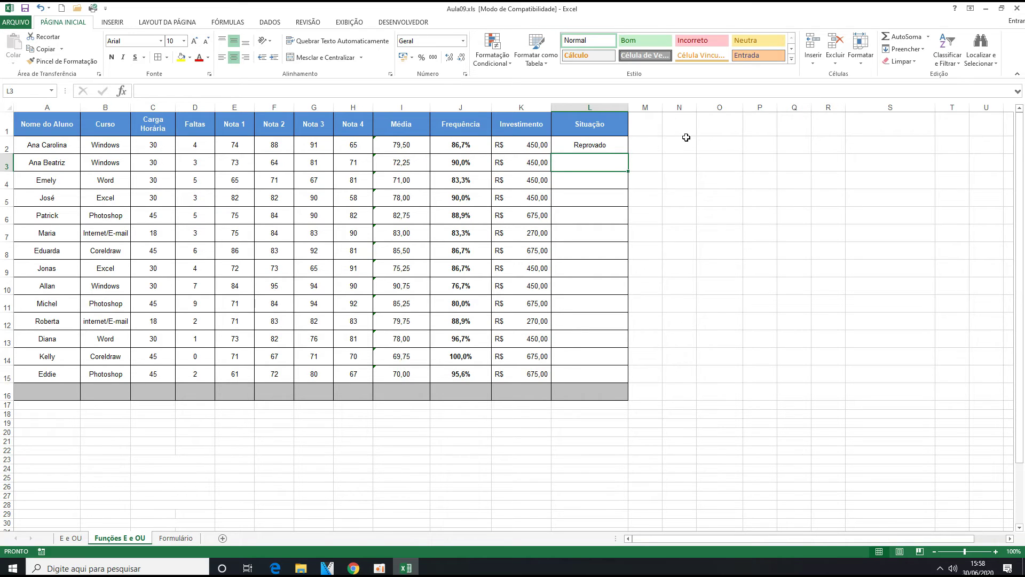
Correct the frequency criterion in the L2 formula to J2>=80%.
left_click(603, 145)
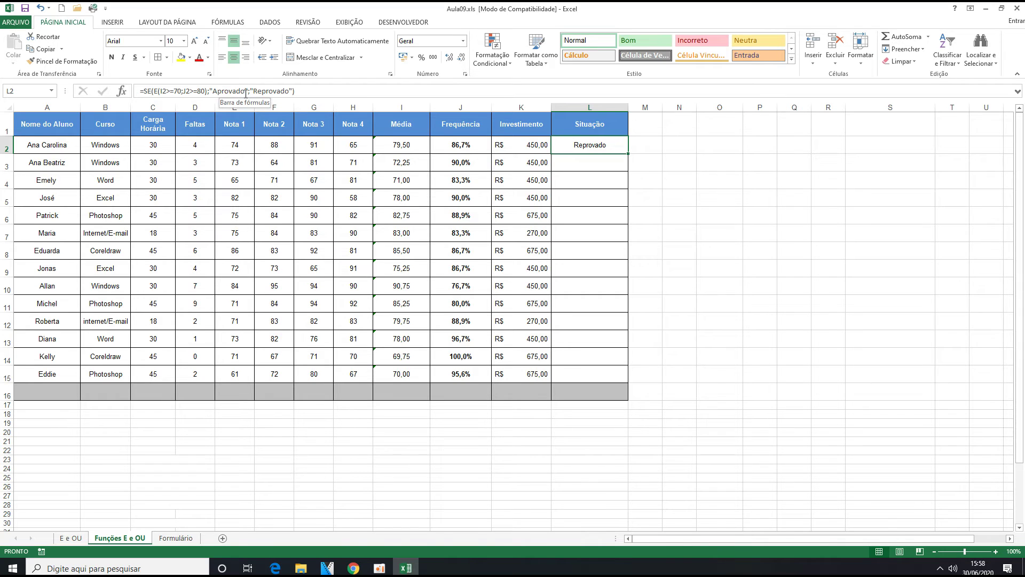
left_click(206, 90)
type(")")
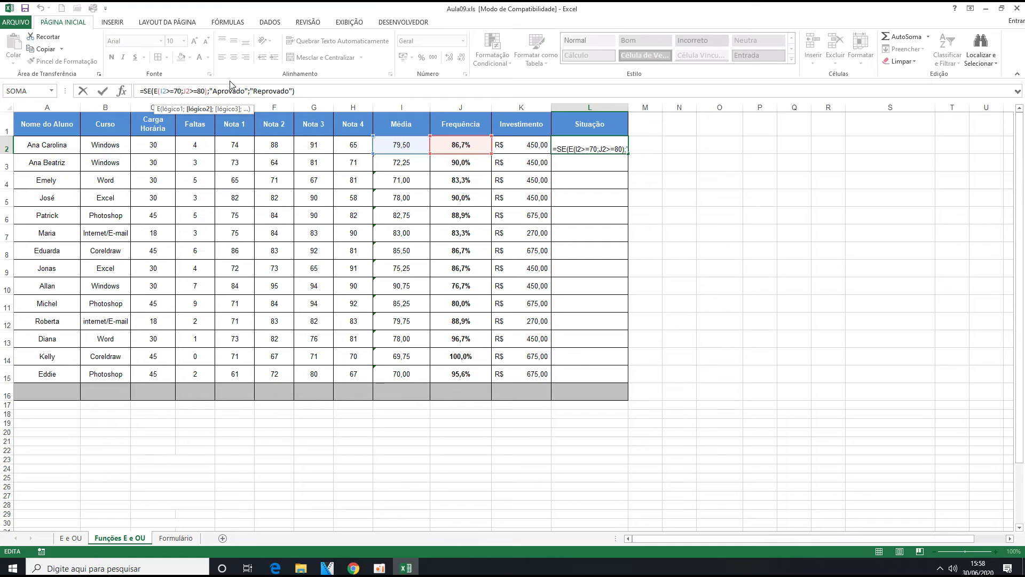
type("%")
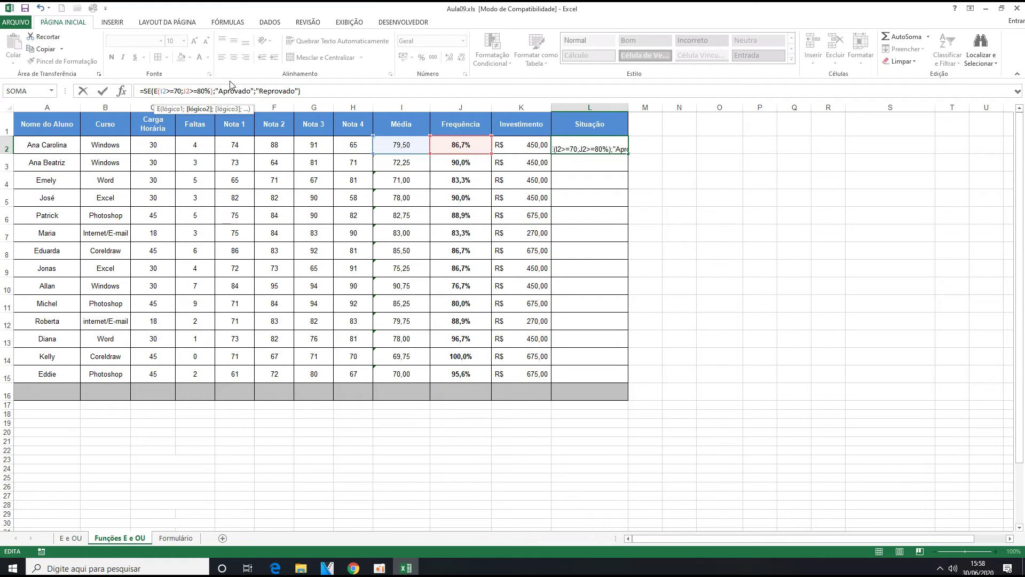
key("Return")
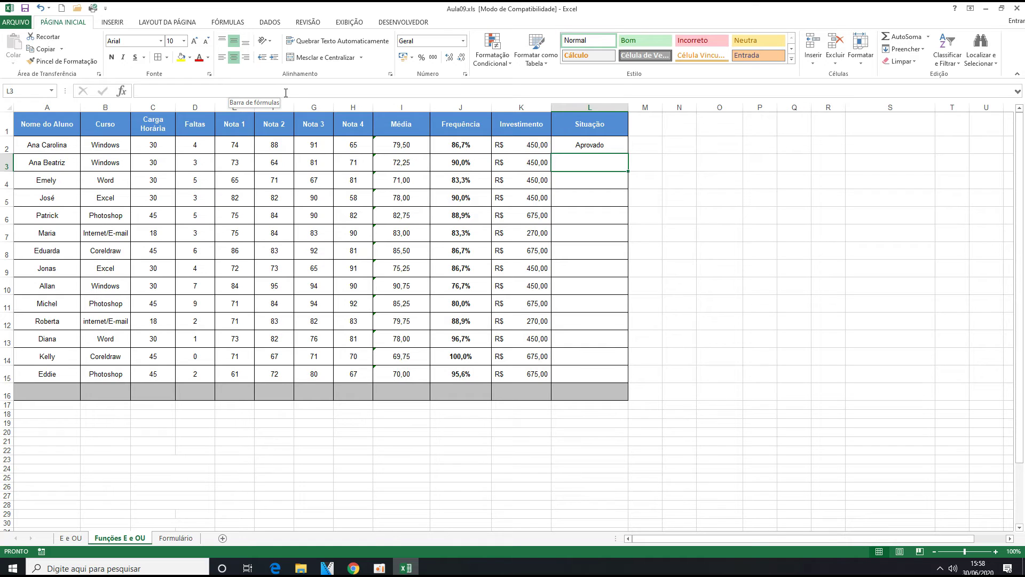
left_click(570, 146)
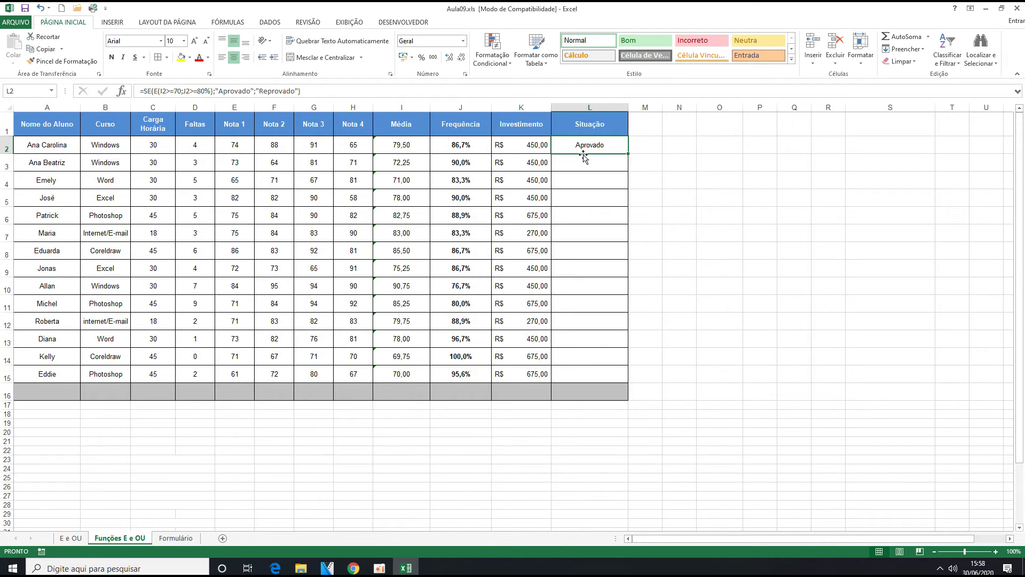
Start the Situação formula in L3 as =se(e(I3>=70;J3>=80%) to test that row's average and frequency.
left_click(583, 159)
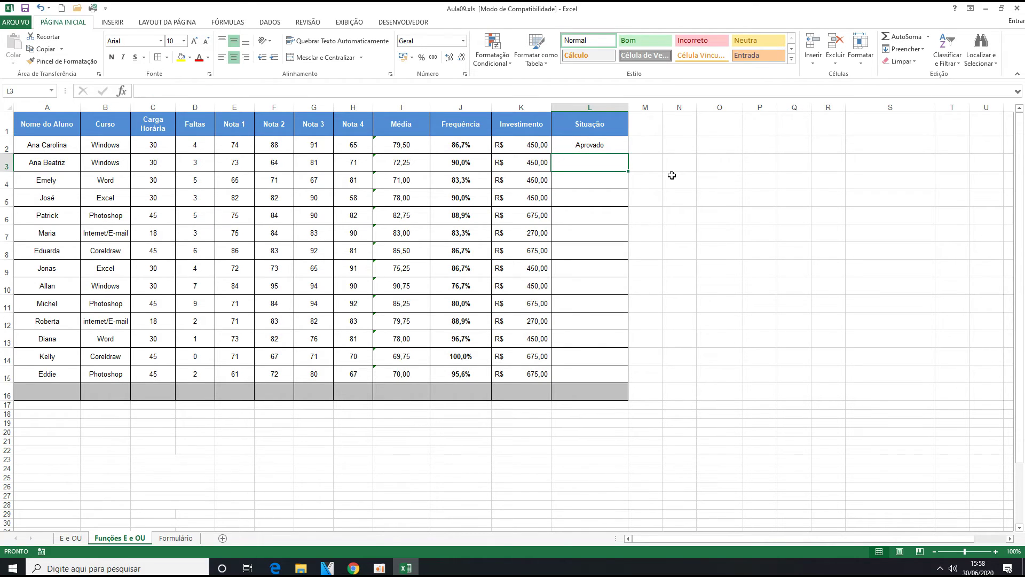
type("=se")
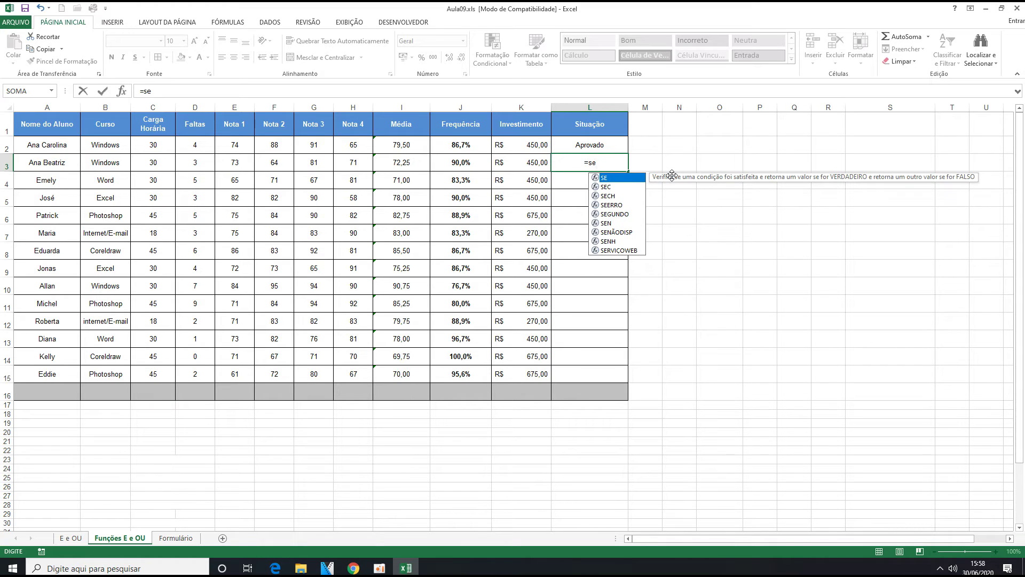
type("(")
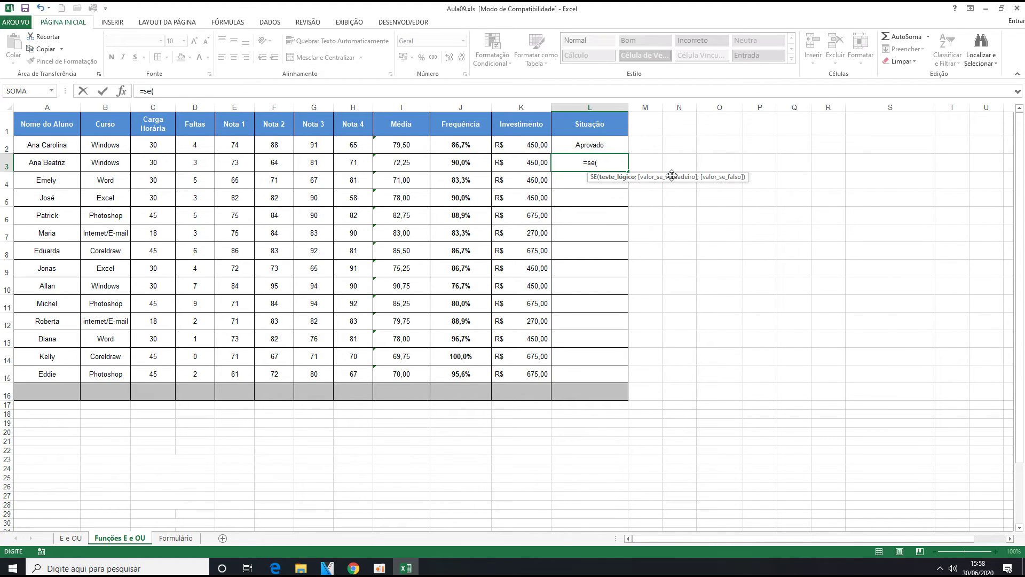
type("e(")
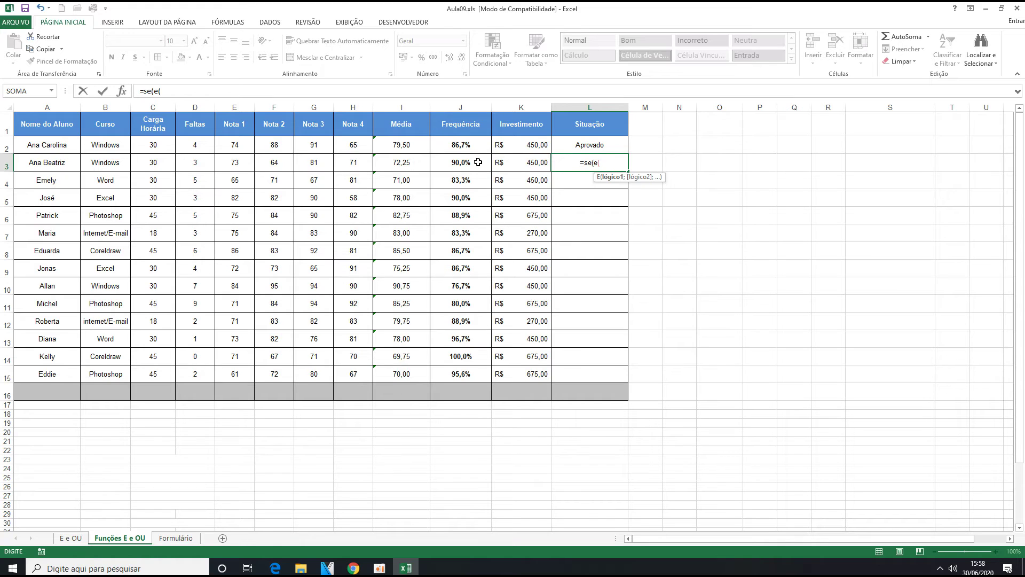
left_click(411, 162)
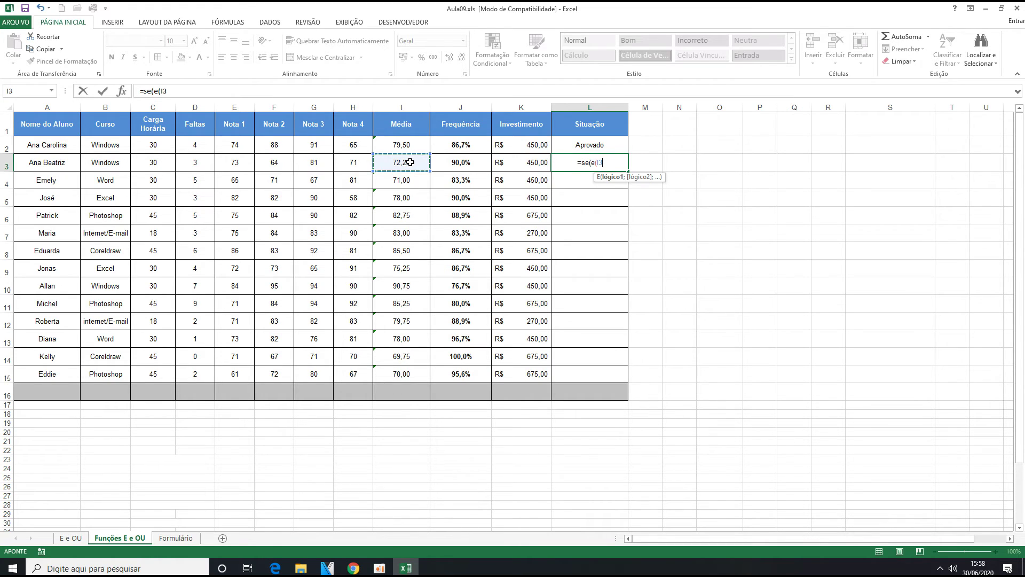
type(">=70")
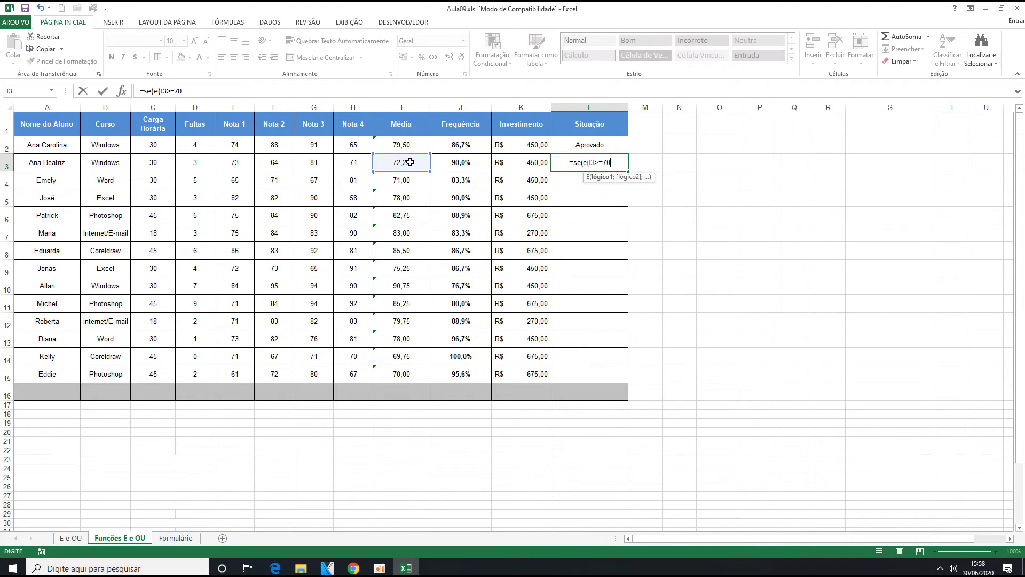
type(";")
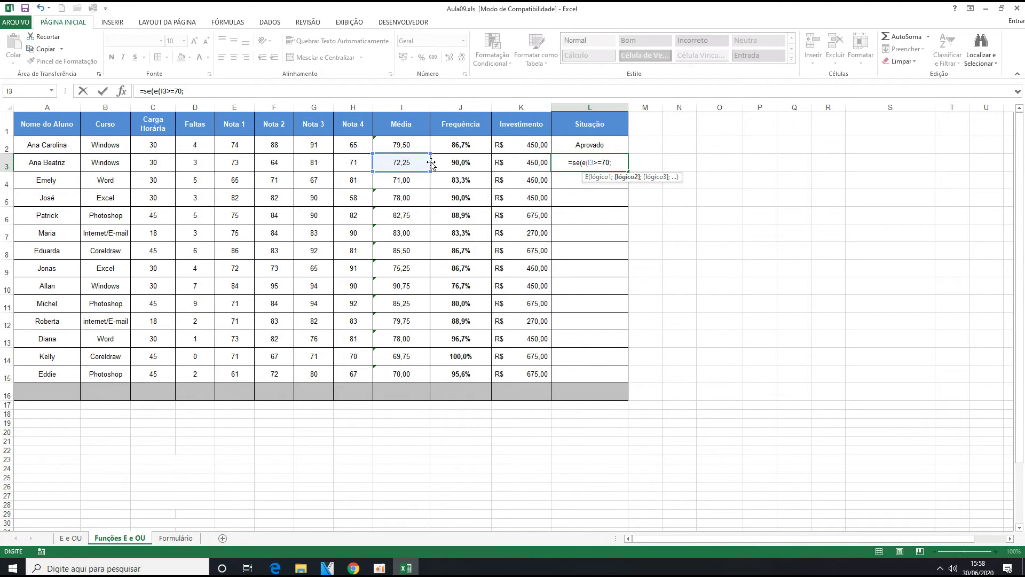
left_click(452, 165)
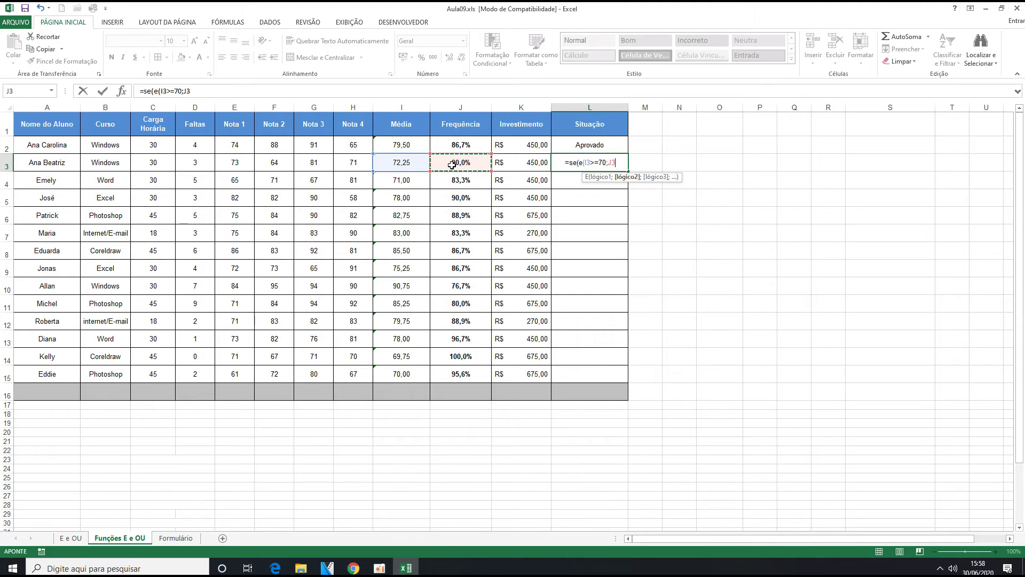
type(">=")
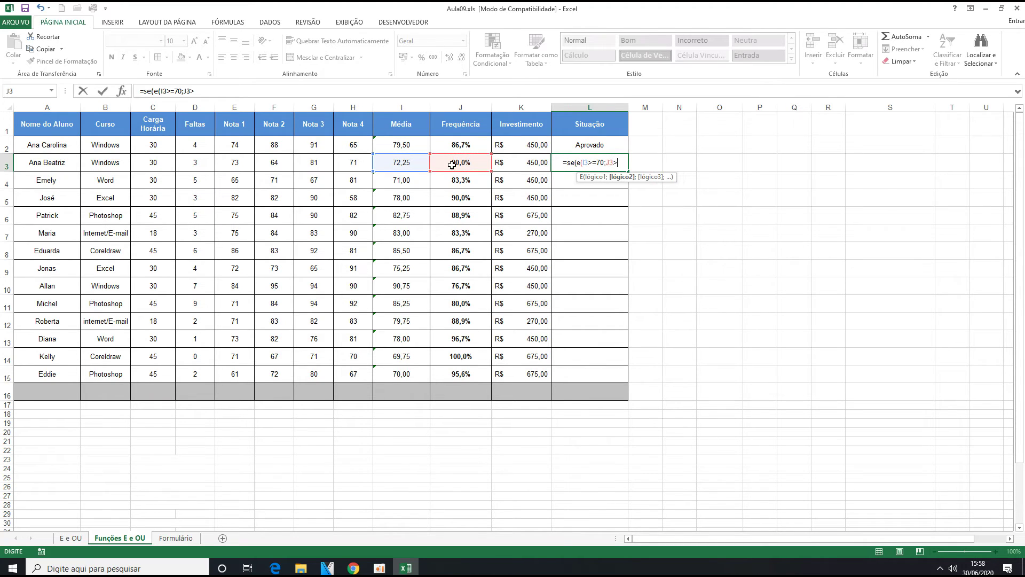
type("80")
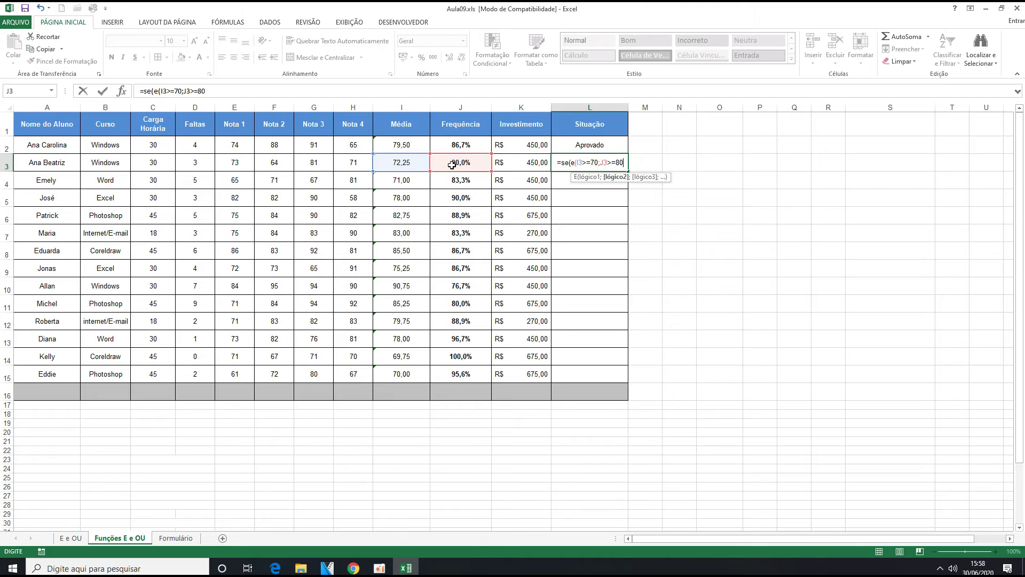
type("%")
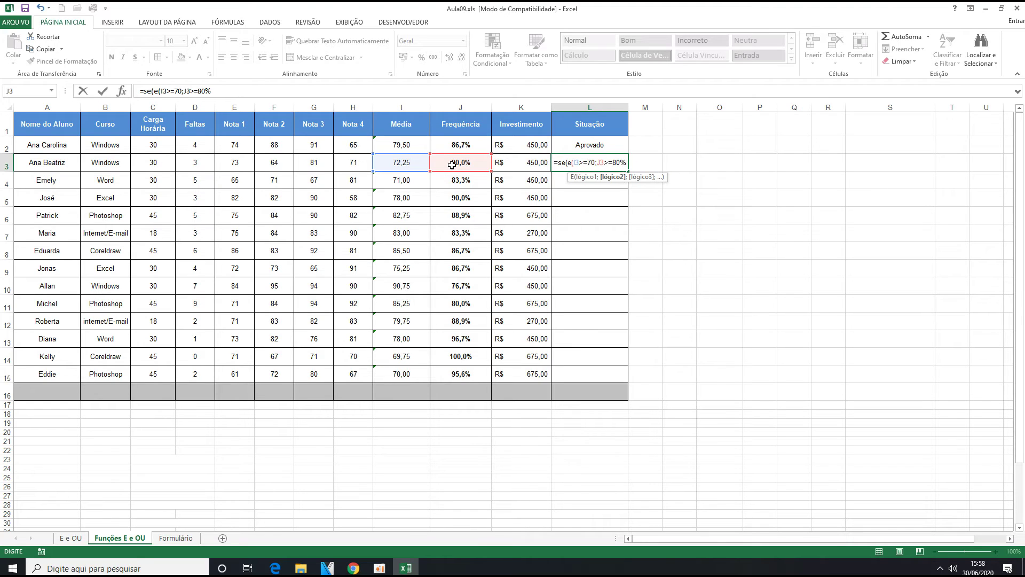
type(")")
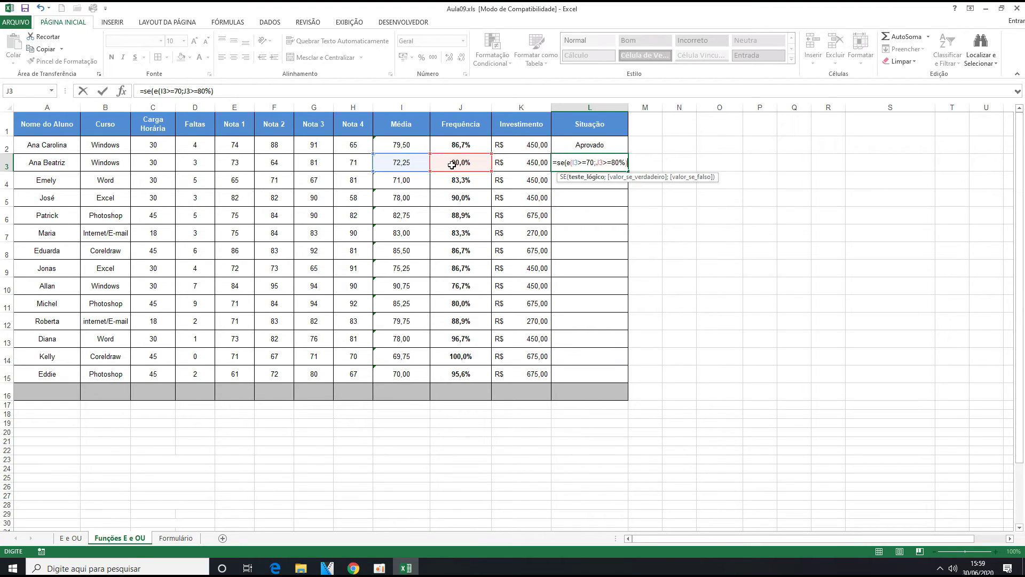
Finish the L3 formula with "Aprovado" if both conditions are met and "Reprovado" otherwise, and enter it.
type(";")
type("\"Apro")
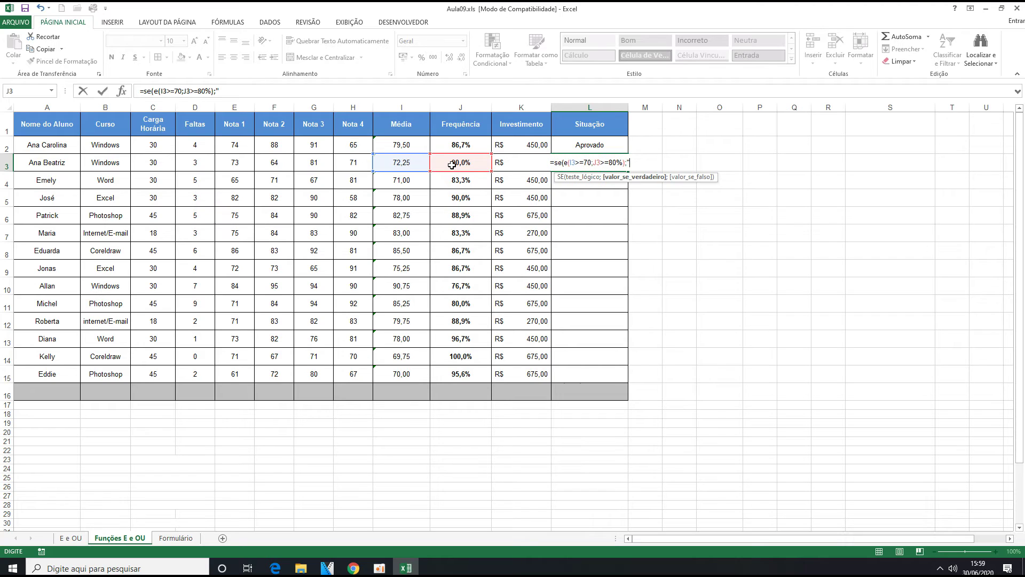
type("vado\"")
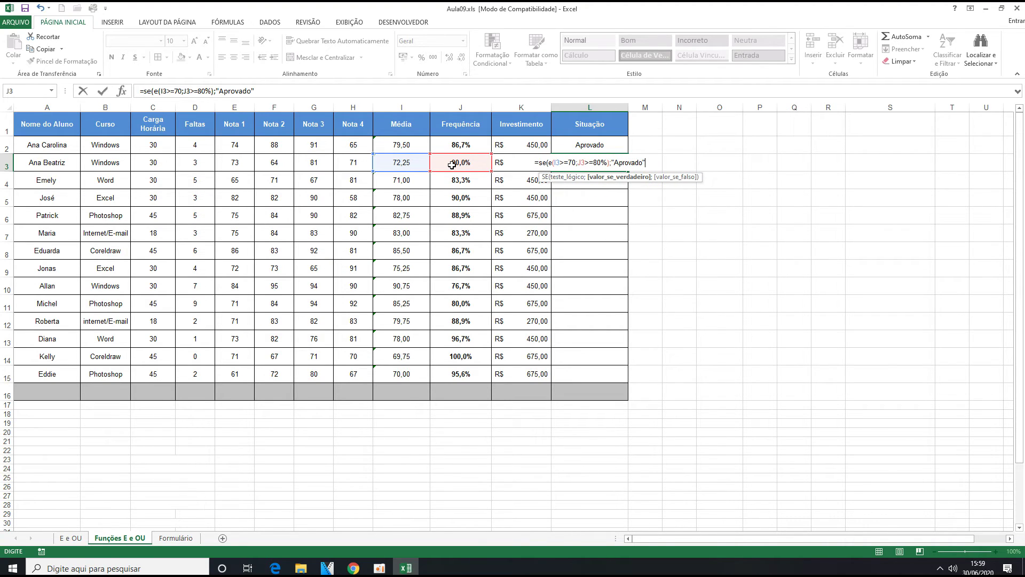
type(";")
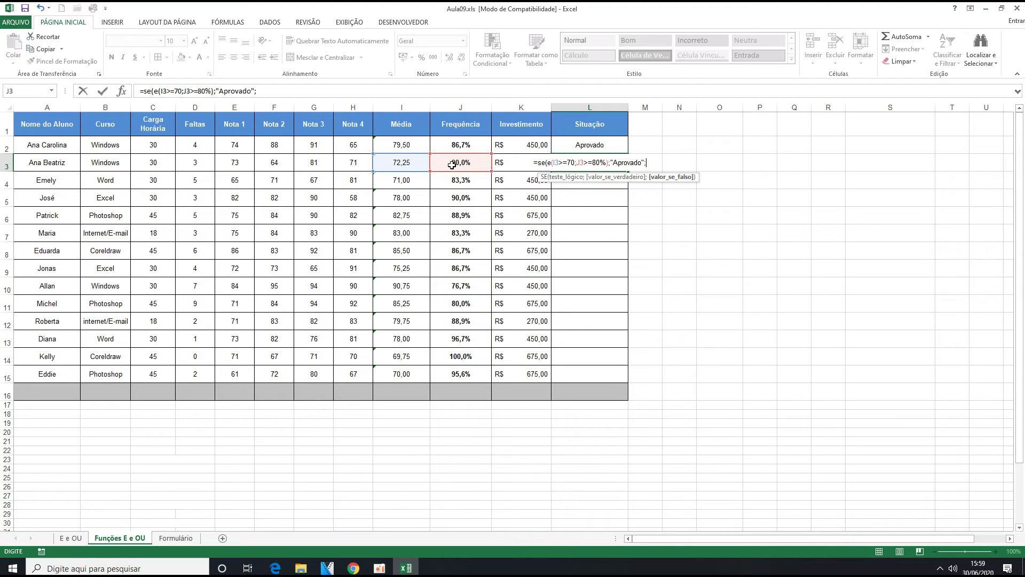
type("\"Reprovado\"")
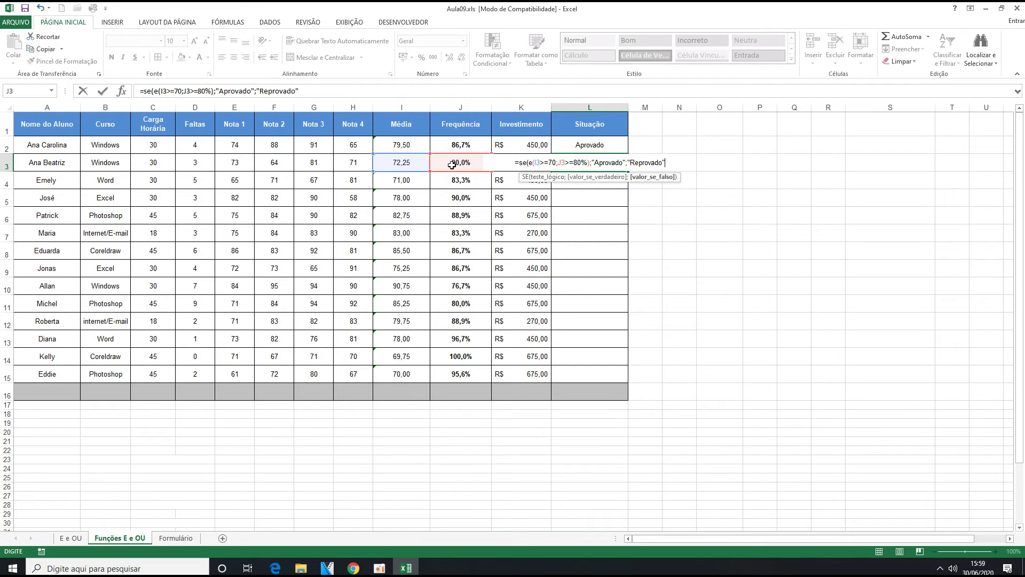
type(")")
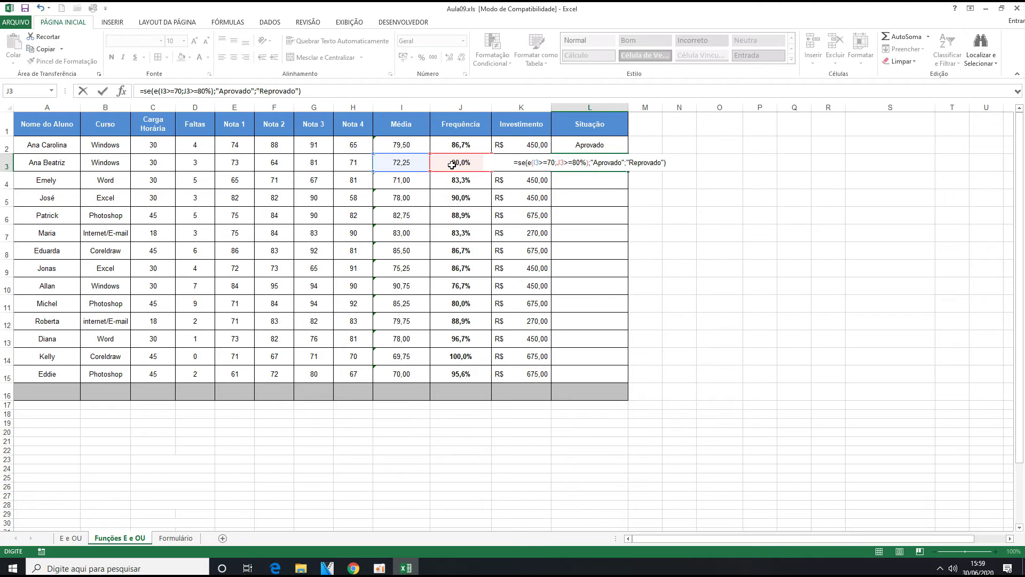
key("Return")
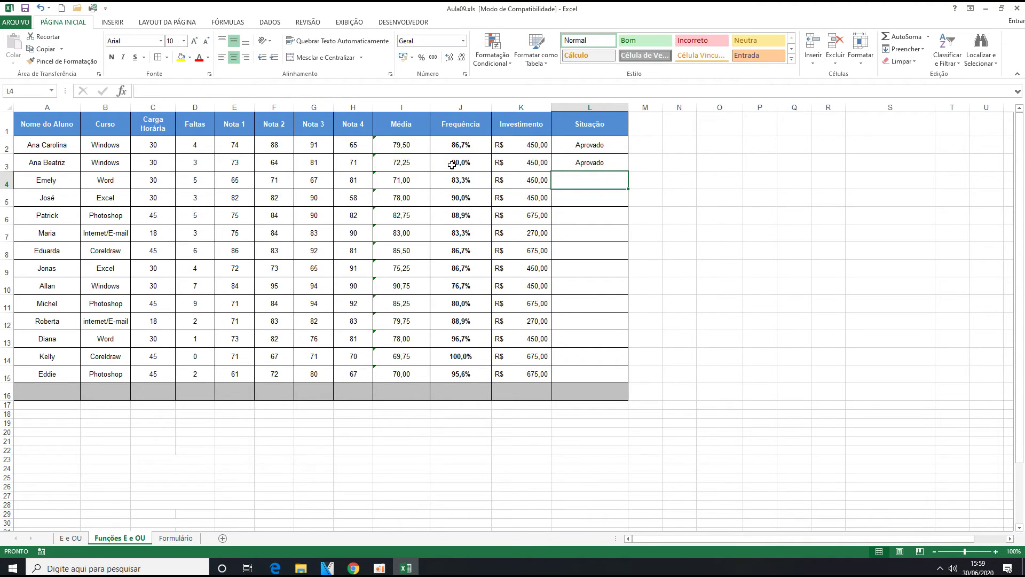
Fill the L3 Situação formula down to L15.
left_click(407, 167)
left_click(451, 165)
left_click(576, 161)
left_click_drag(629, 171, 620, 381)
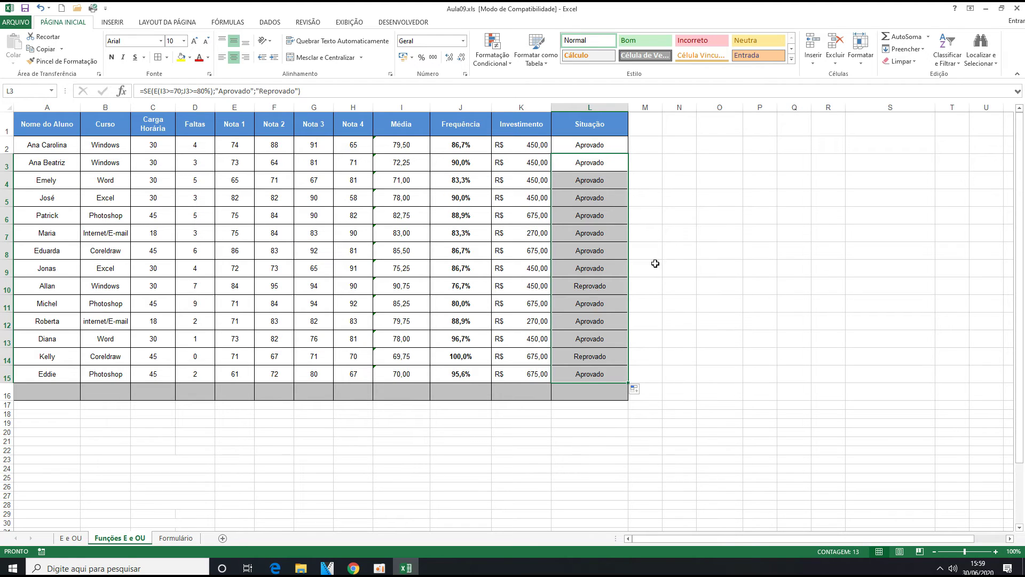
Examine the Situação, average and frequency in row 10 to check the formula's result.
left_click(602, 286)
left_click(407, 287)
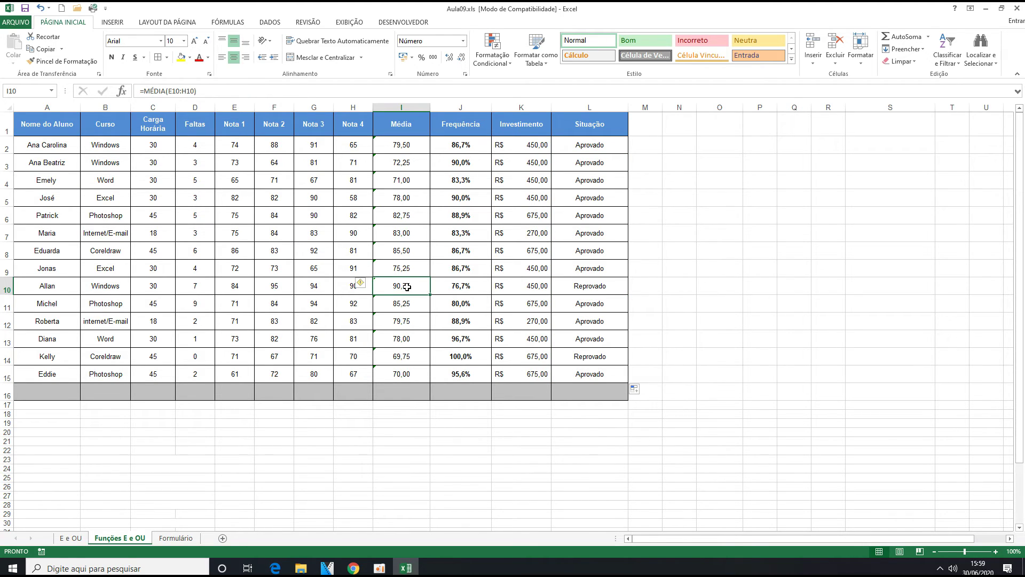
left_click(9, 288)
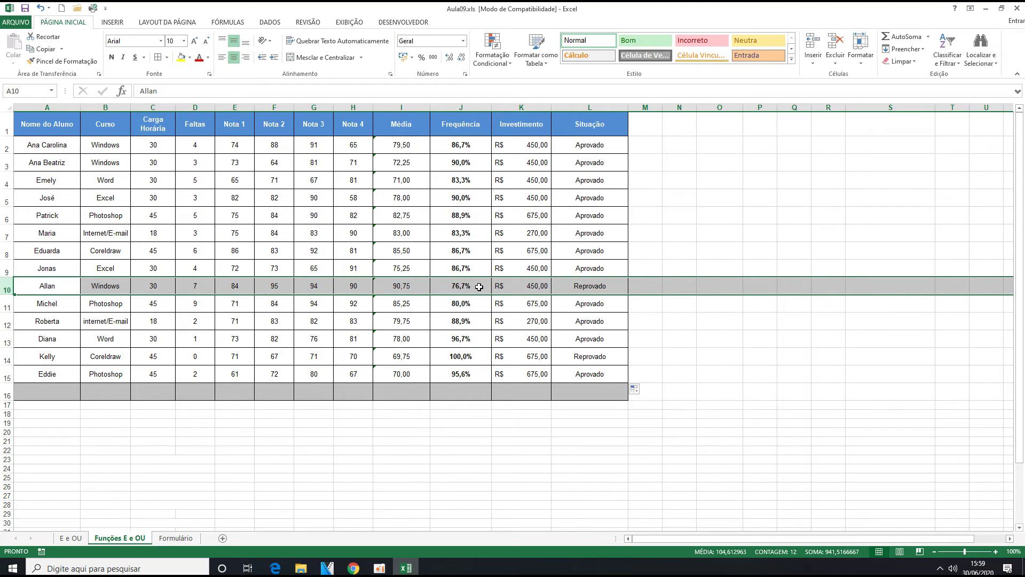
Examine the Situação, average and frequency in row 14 to check why that student's result was assigned.
left_click(593, 359)
left_click(408, 357)
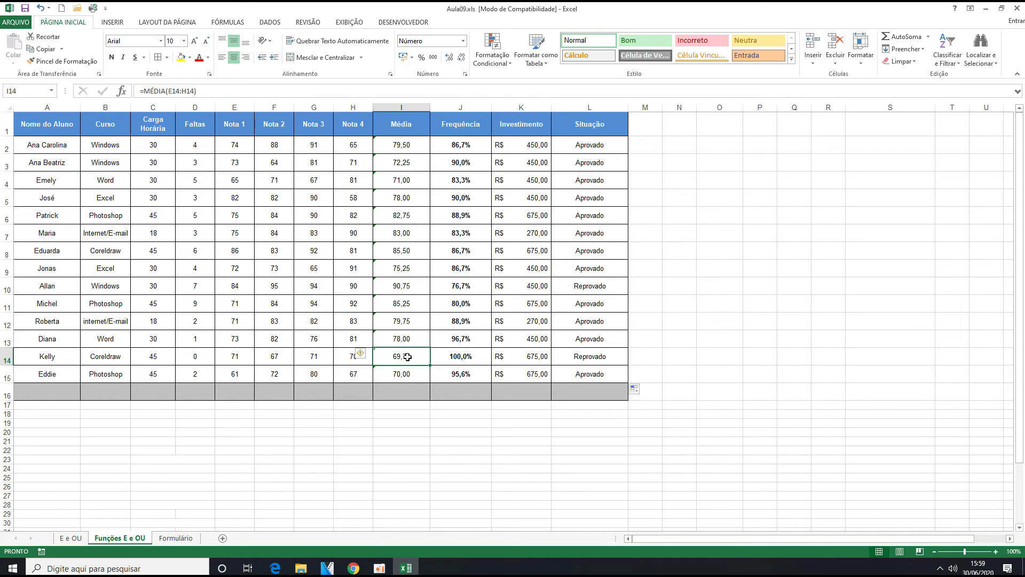
left_click(6, 359)
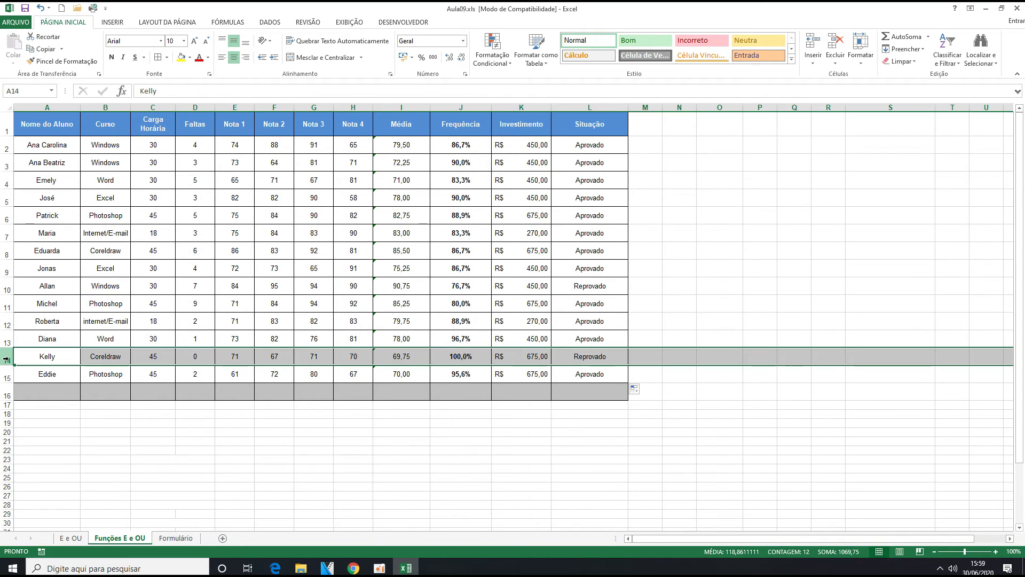
left_click(456, 358)
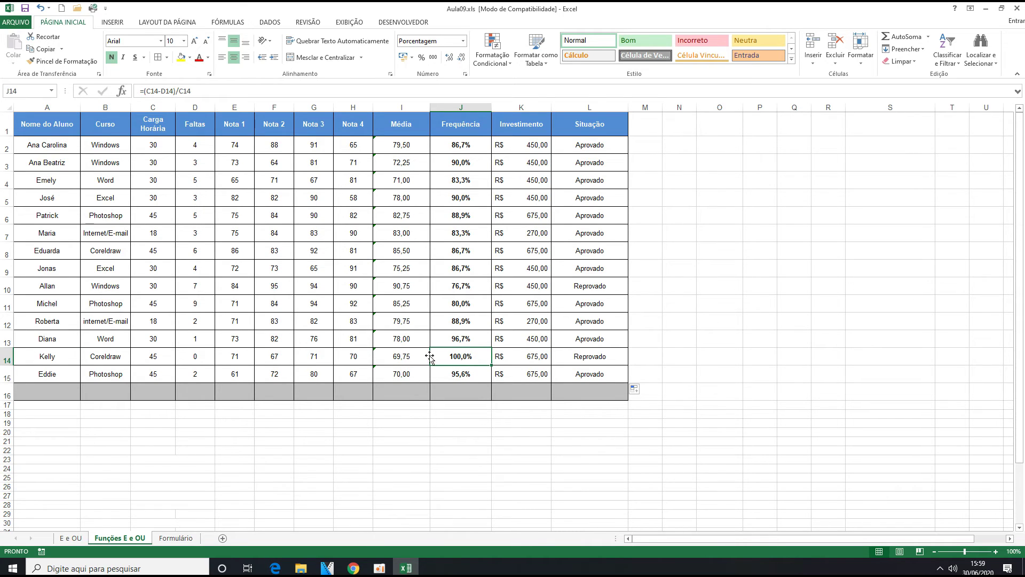
left_click(412, 355)
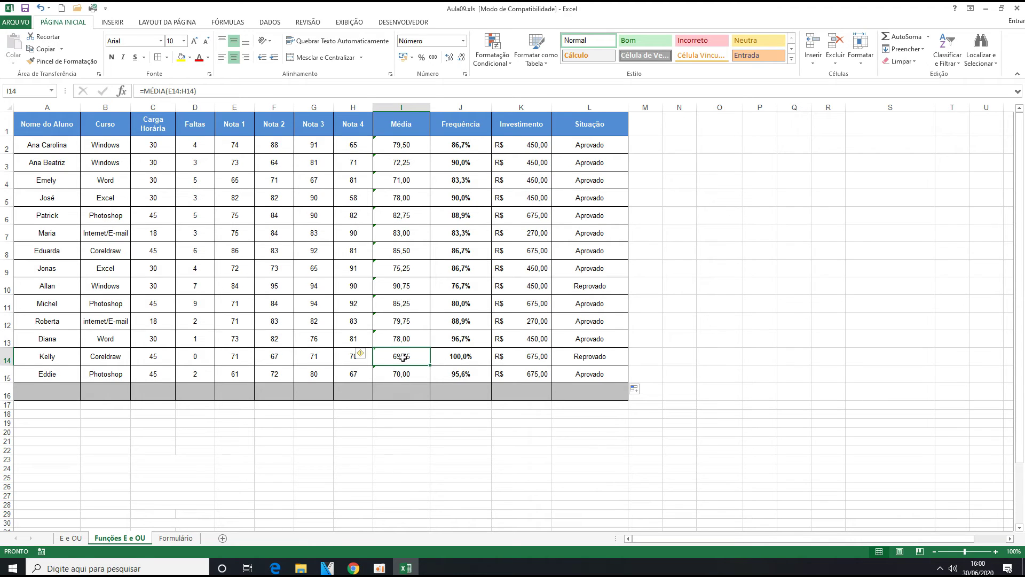
left_click(473, 353)
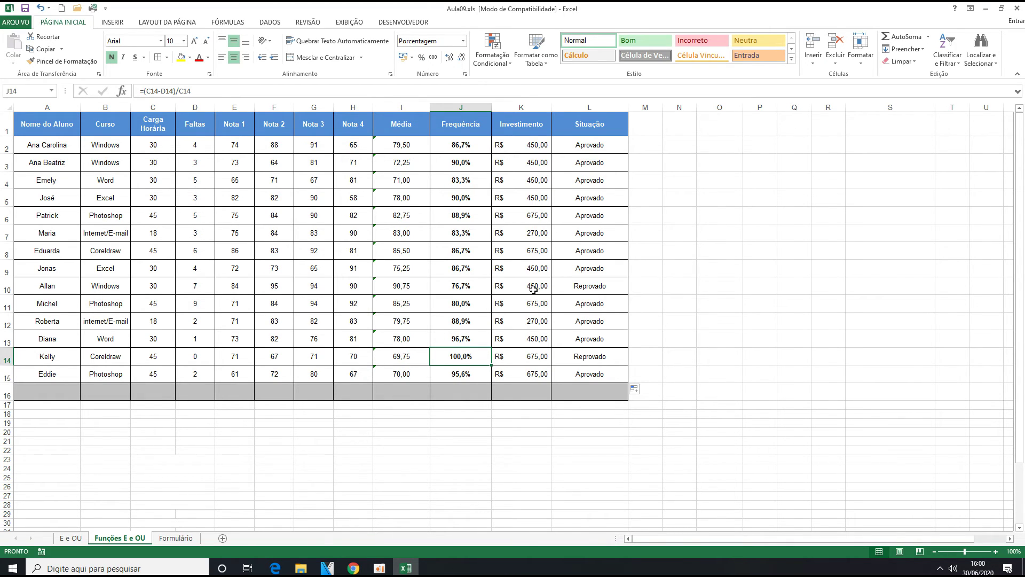
Review the nested SE and E formula in L2 and leave it as it is.
left_click(587, 146)
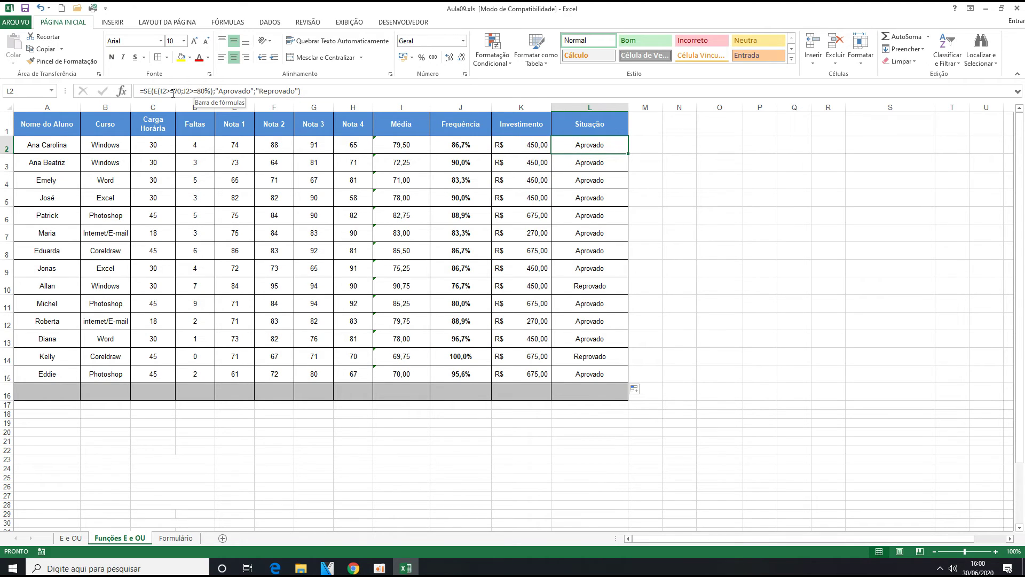
left_click_drag(143, 92, 308, 92)
left_click(309, 93)
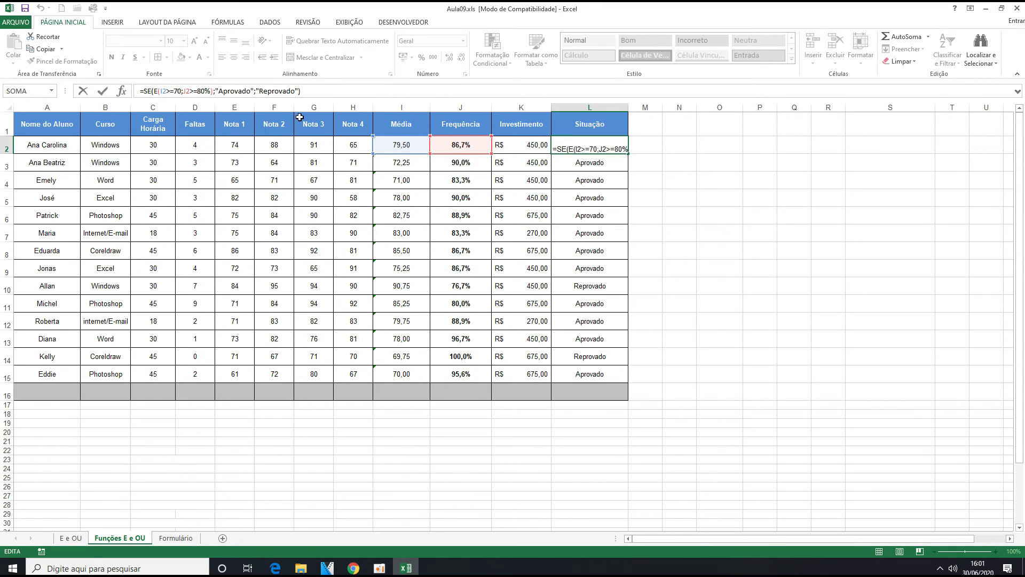
key("Return")
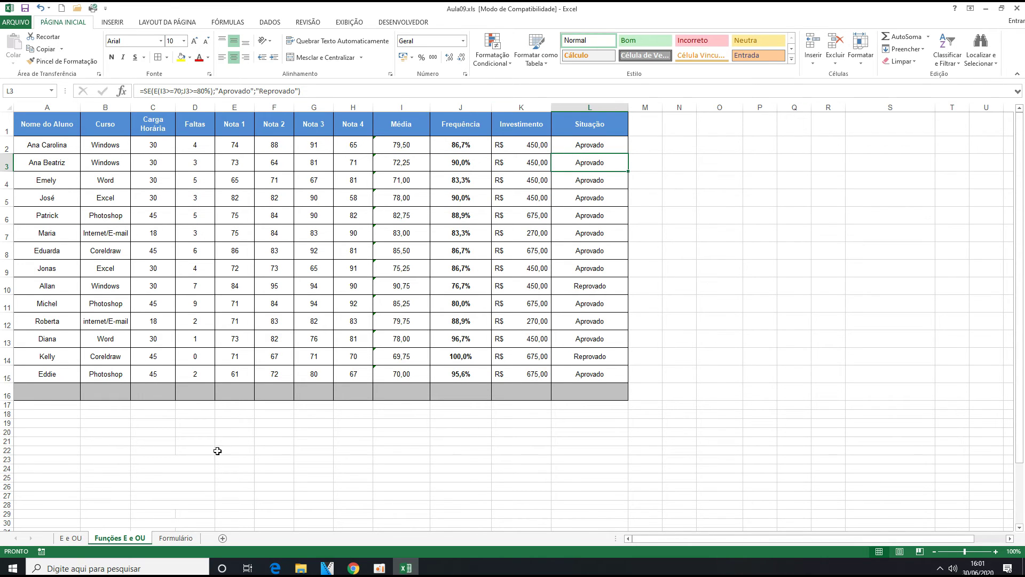
On the Formulário sheet, open the Quick Access Toolbar customization and list Todos os Comandos.
left_click(187, 542)
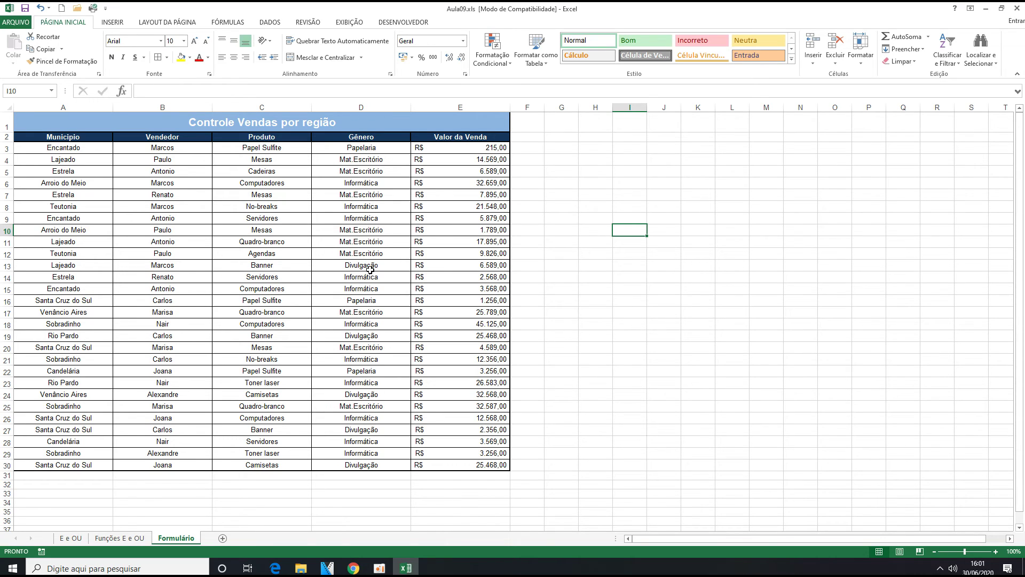
left_click(582, 322)
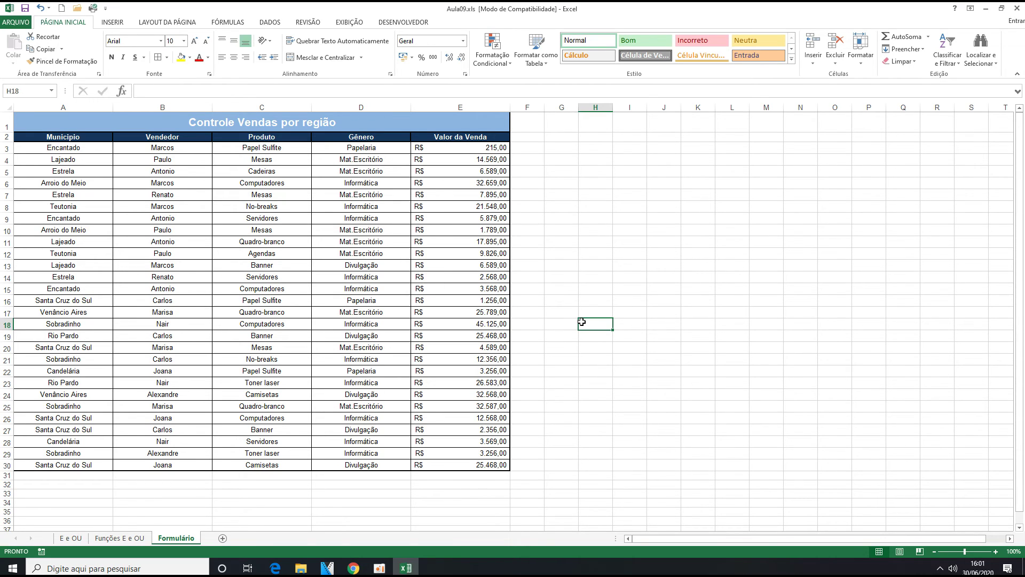
left_click(107, 10)
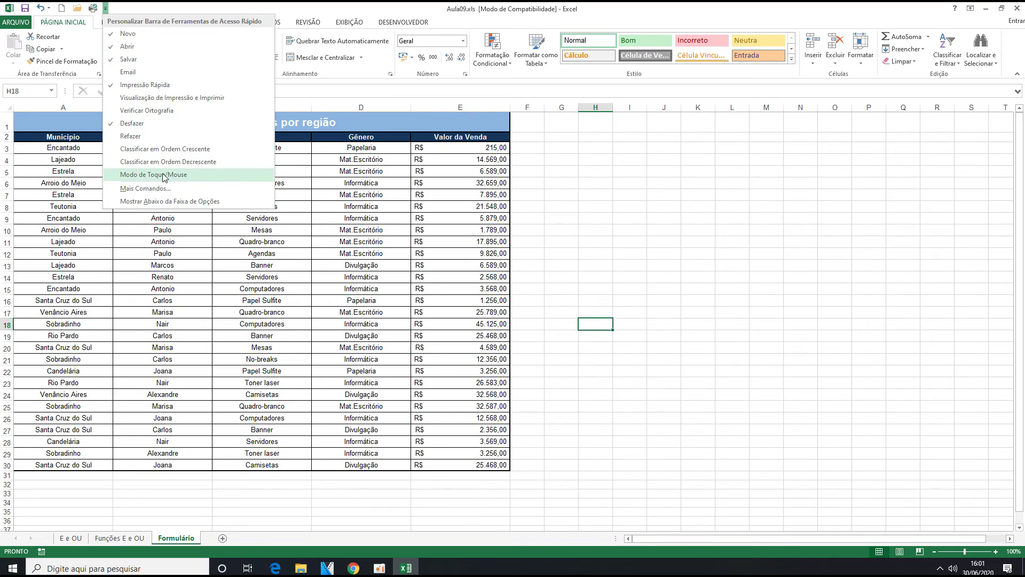
left_click(147, 188)
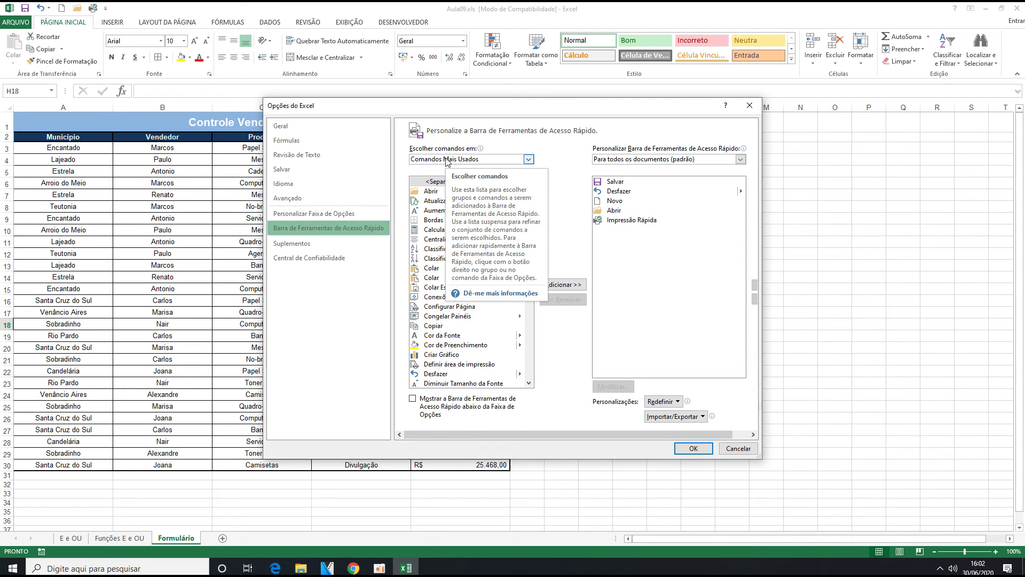
left_click(447, 160)
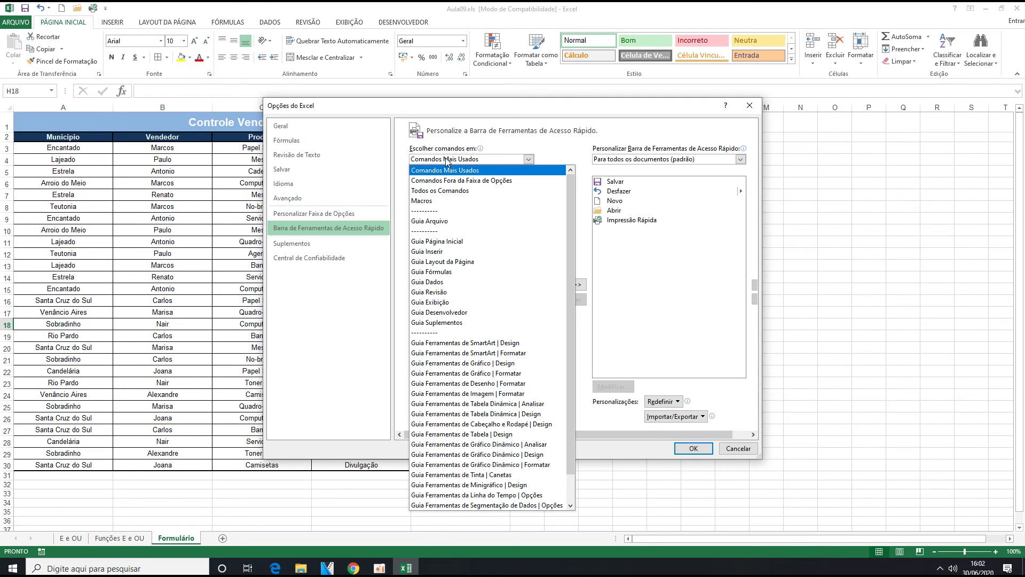
left_click(436, 191)
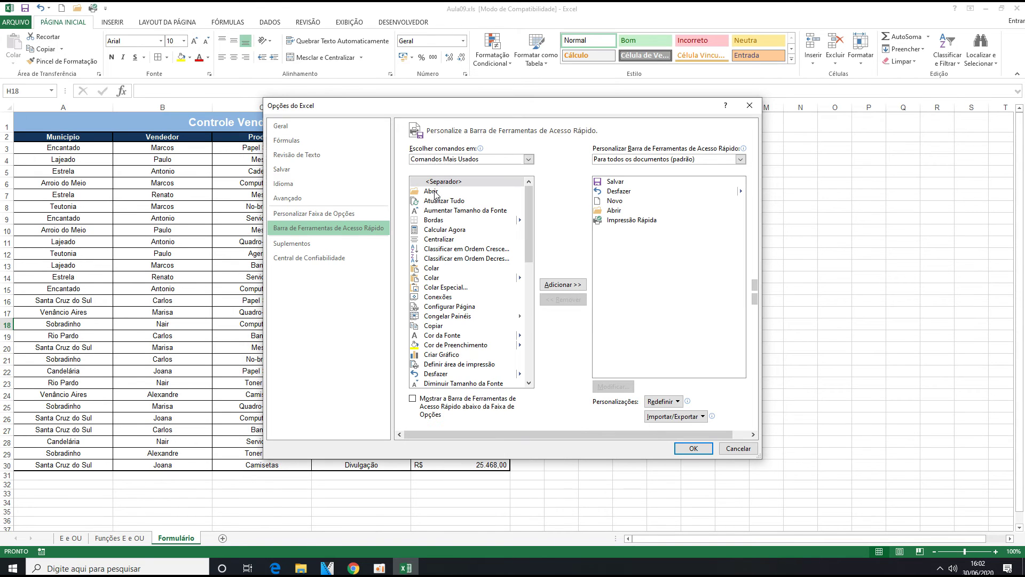
Add the Formulário... command to the Quick Access Toolbar and accept the options.
left_click_drag(530, 192, 523, 280)
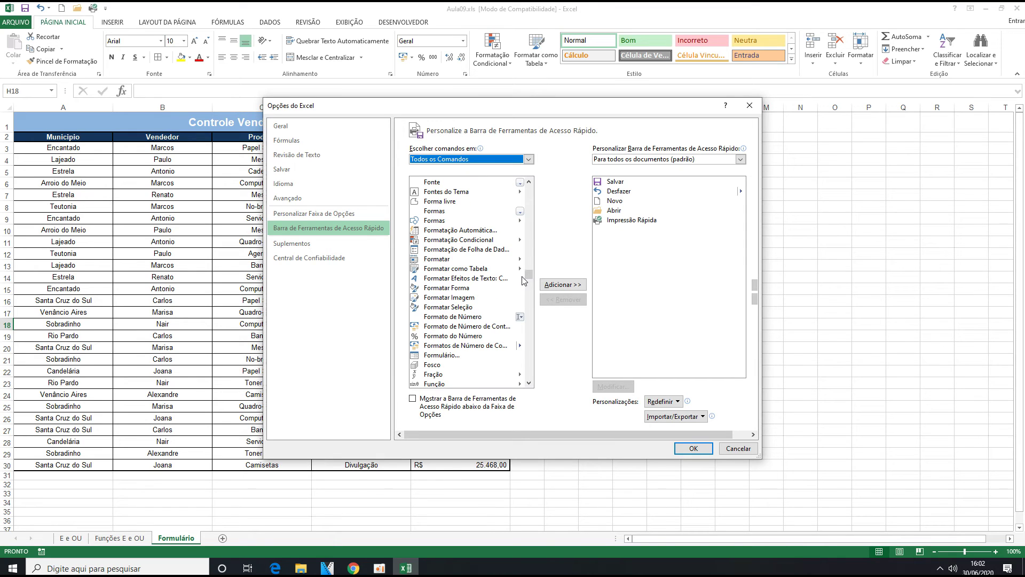
left_click(450, 355)
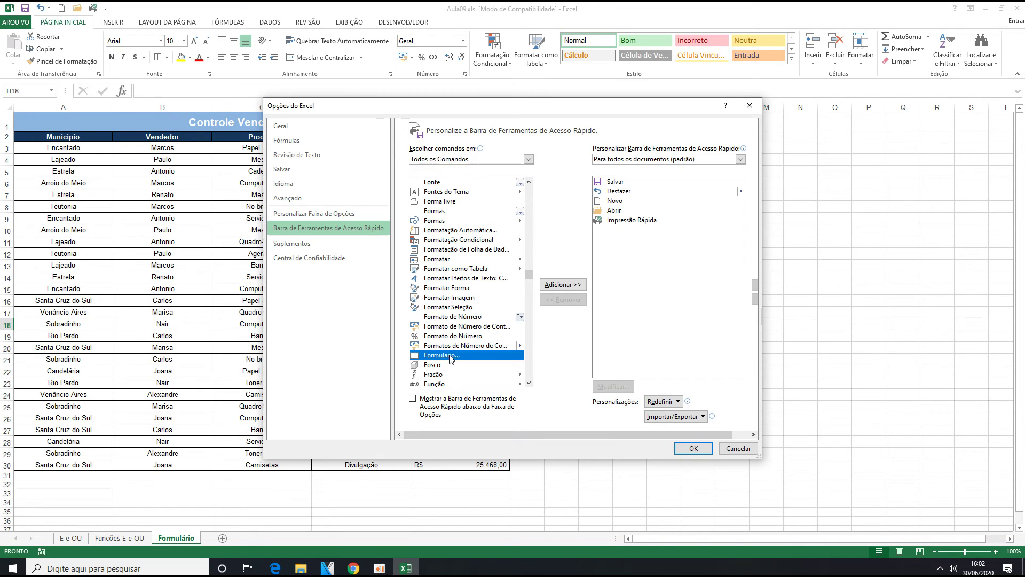
left_click(567, 288)
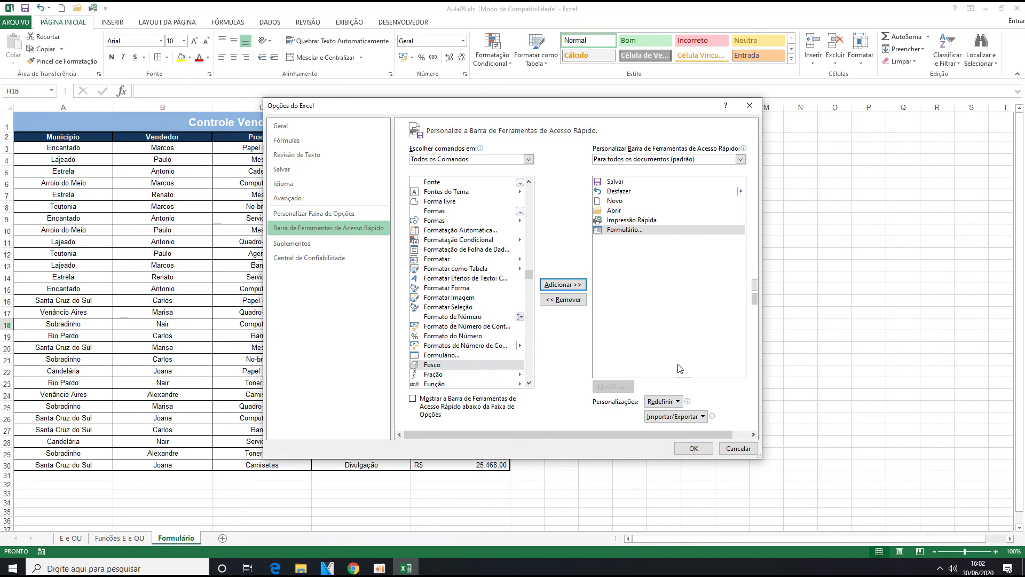
left_click(693, 449)
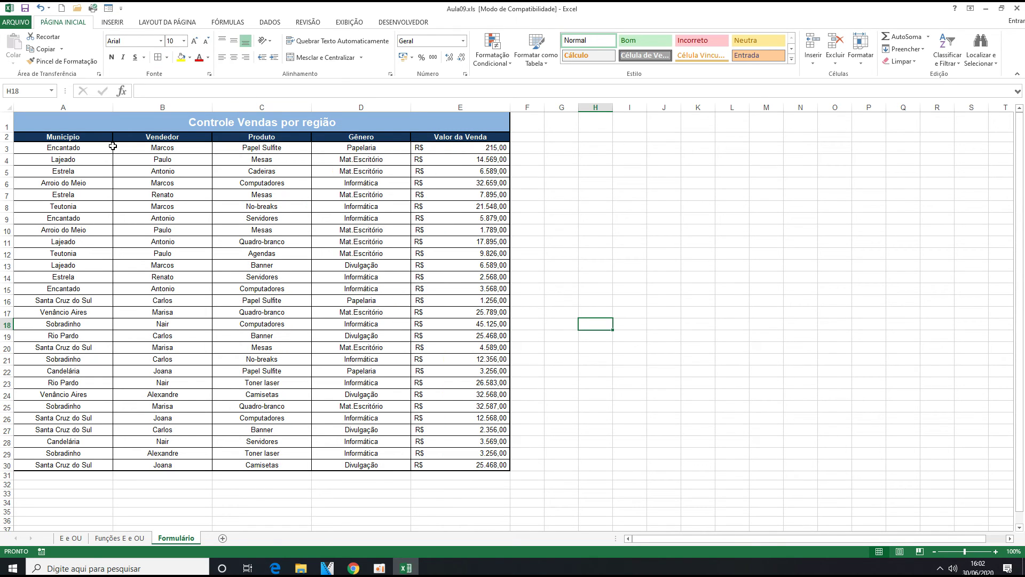
Open the data form for the sales table A2:E30 and place it beside the table near the header row.
left_click_drag(92, 137, 463, 463)
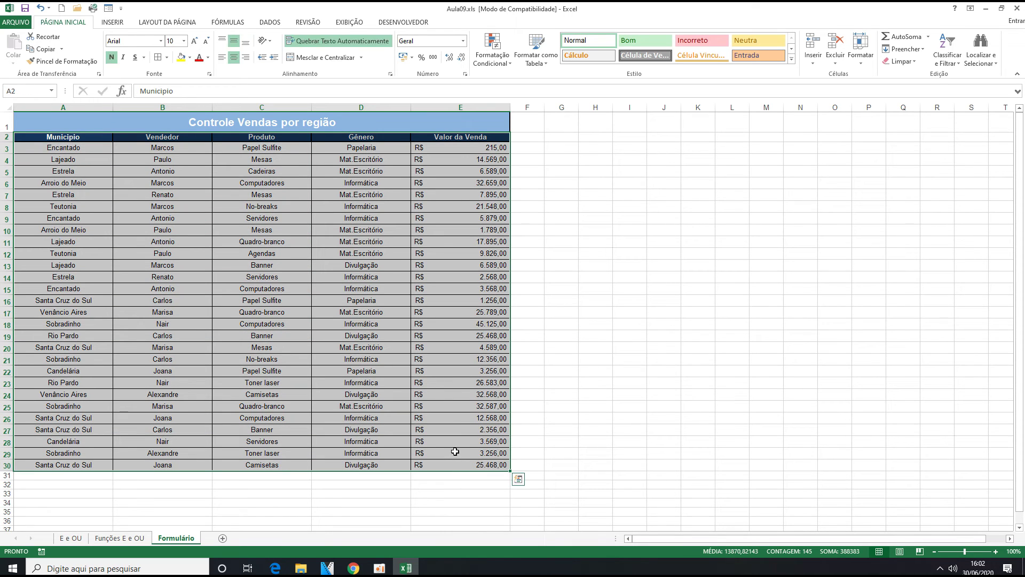
left_click(109, 9)
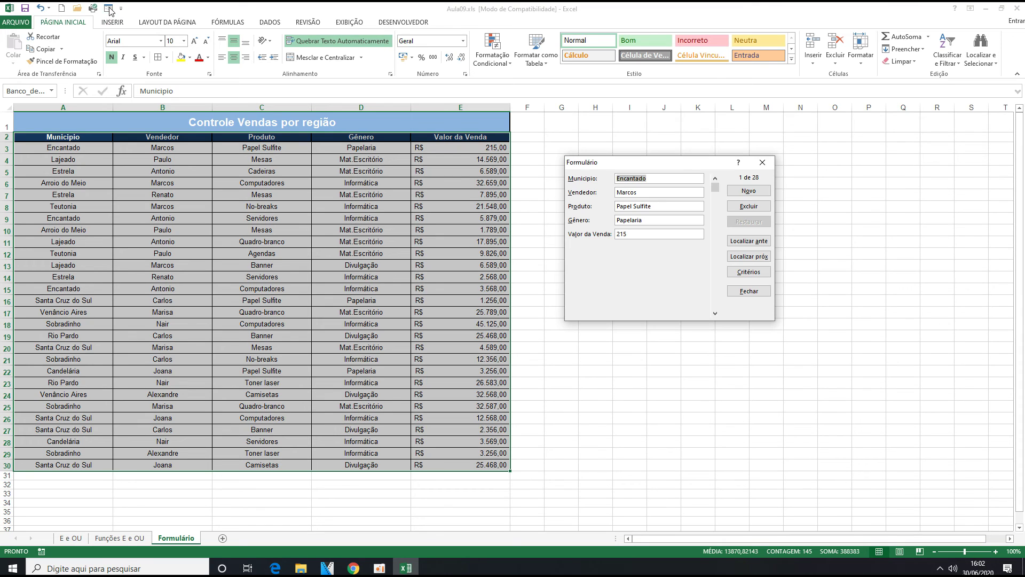
left_click_drag(630, 166, 598, 143)
left_click(622, 156)
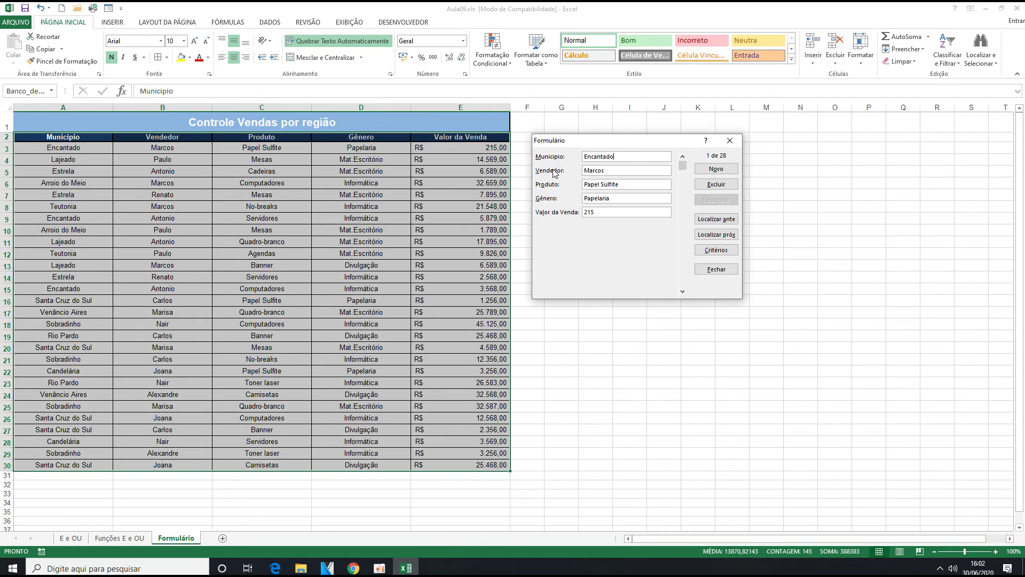
left_click_drag(622, 158, 584, 158)
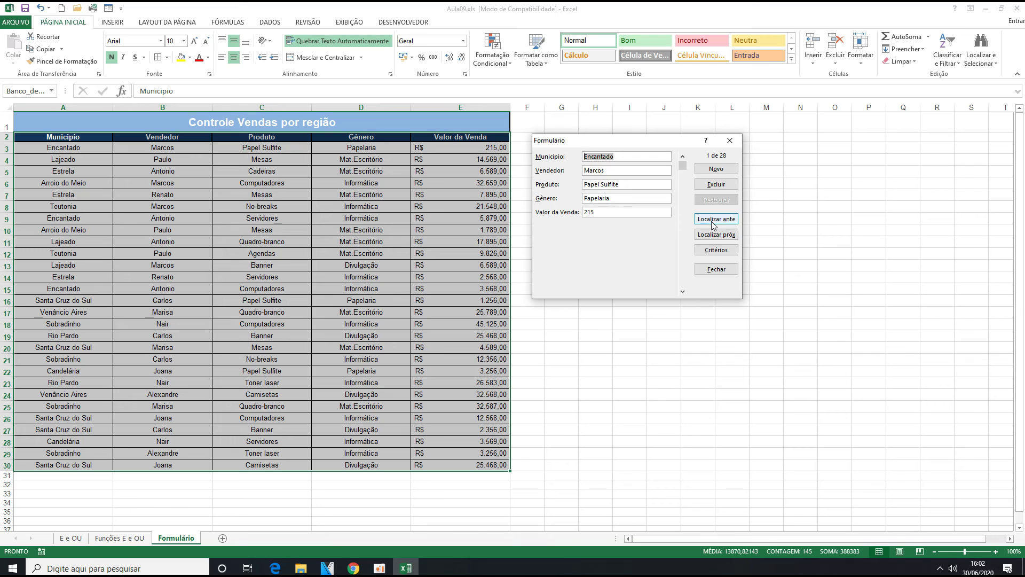
Browse forward through the sales records in the data form up to the eighth record.
left_click(709, 239)
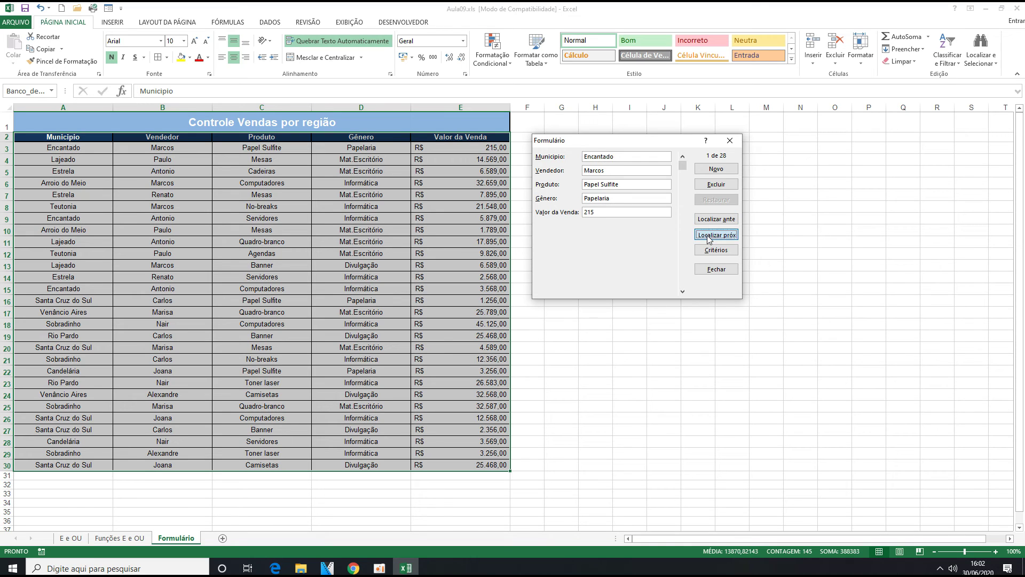
left_click(710, 239)
left_click(710, 238)
left_click(709, 238)
left_click(710, 239)
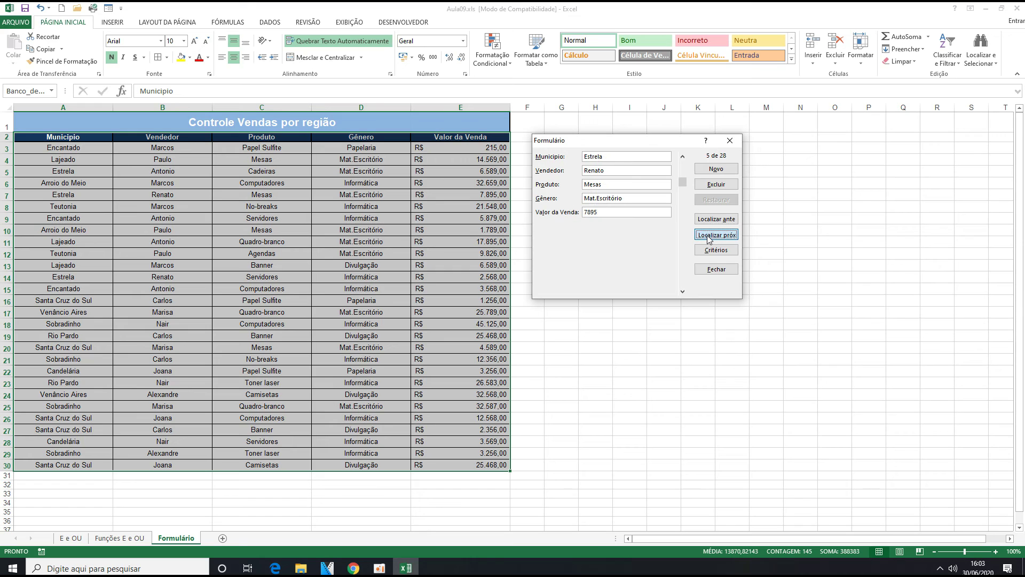
left_click(710, 239)
left_click(710, 239)
left_click(710, 239)
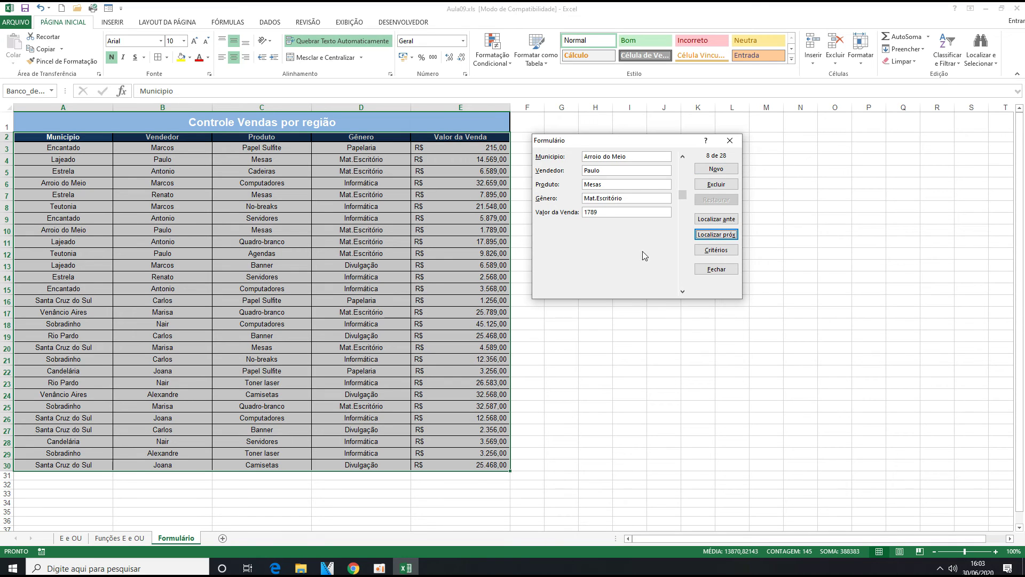
Start a new record in the data form with Municipio Lajeado and the seller's name as Vendedor.
left_click(727, 172)
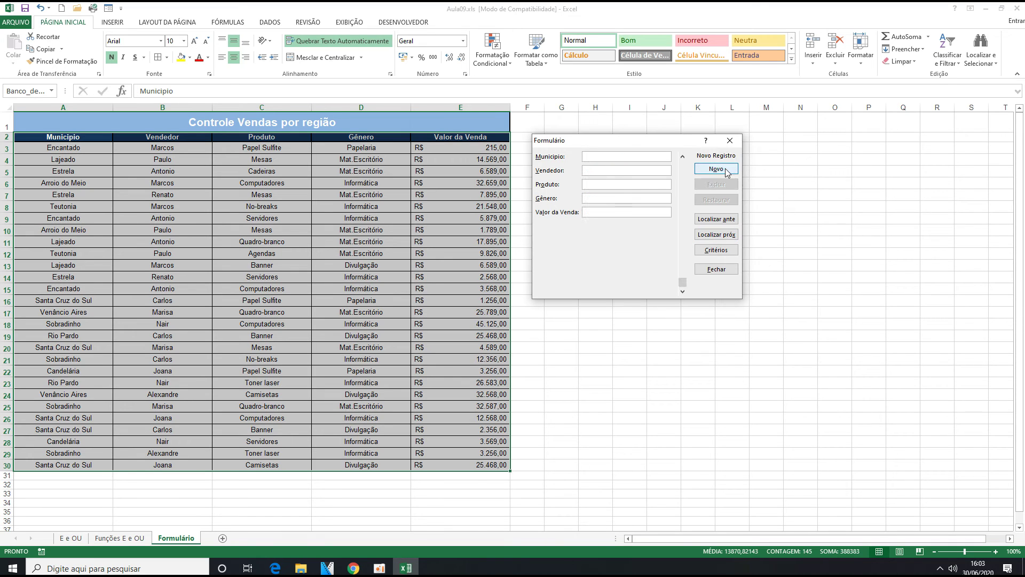
type("Lajeado")
left_click(618, 170)
type("Carlos")
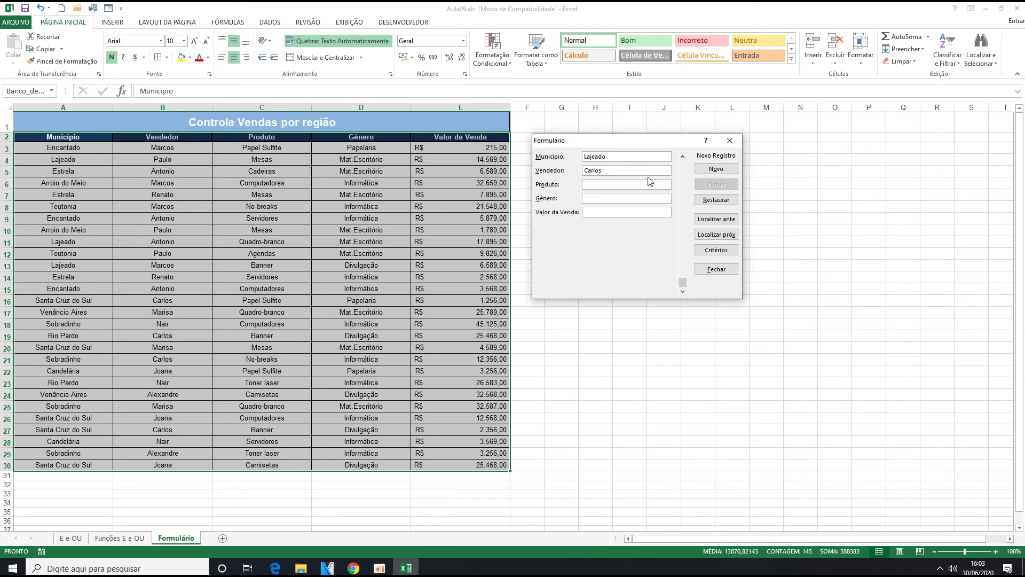
Set the new record's Produto to Geladeira and its Gênero to Linha Branca.
left_click(615, 184)
type("Gekladeira")
key("BackSpace")
key("BackSpace")
key("BackSpace")
key("BackSpace")
key("BackSpace")
key("BackSpace")
type("ladeira")
type("Linha B")
type("ranca")
Set the Valor da Venda to 14.350,80 and add the new record to the table.
left_click(641, 212)
type("14.350,80")
left_click(715, 170)
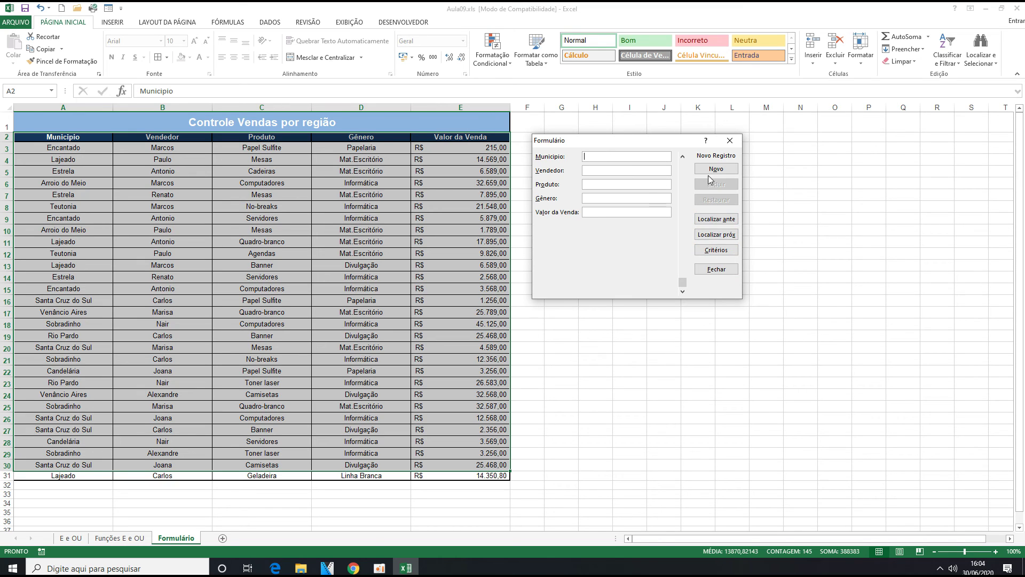
Find the record whose Gênero is Linha Branca using form criteria and delete it from the table.
left_click(715, 251)
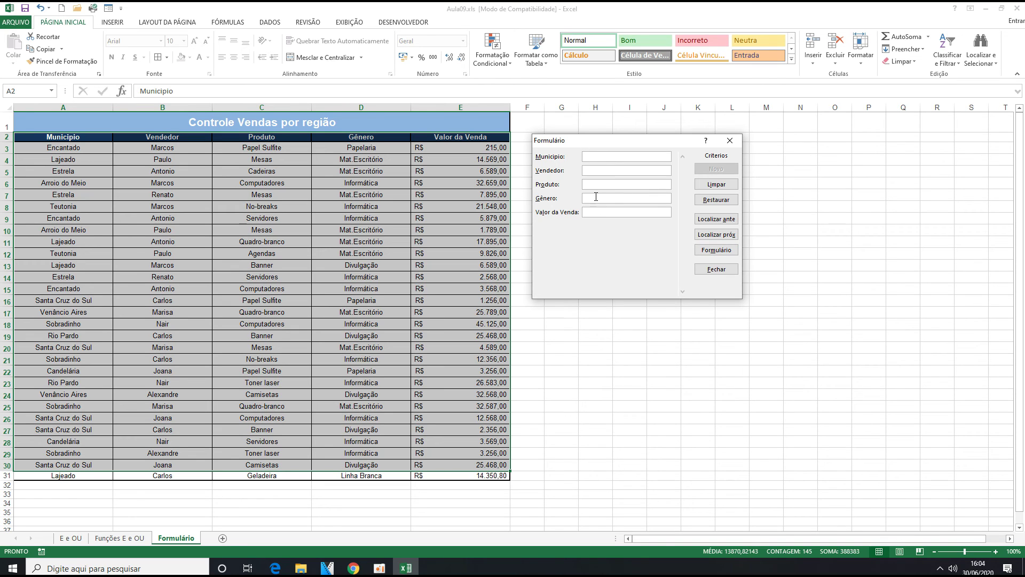
left_click(657, 197)
type("Linha Branca")
left_click(710, 238)
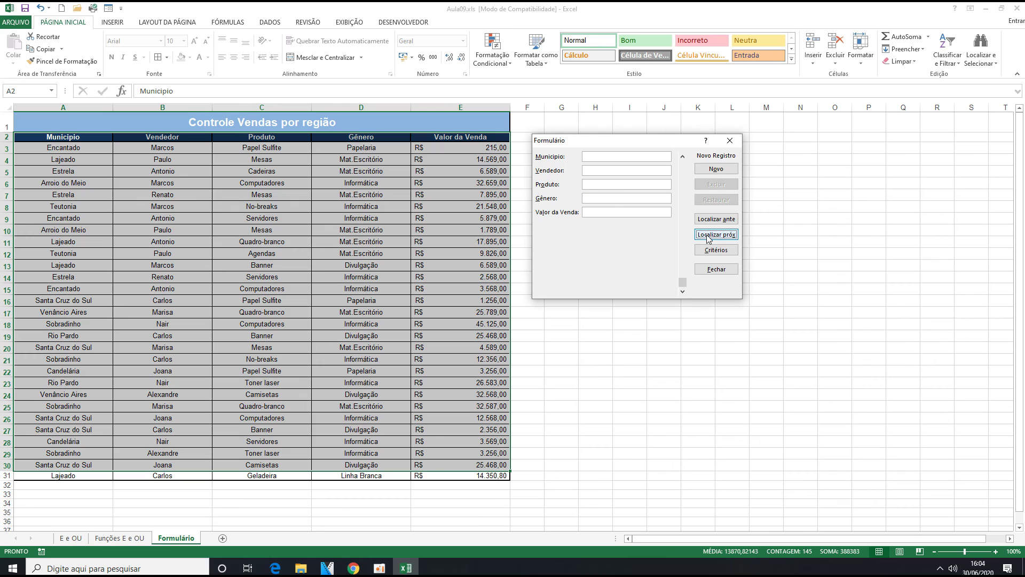
left_click(709, 219)
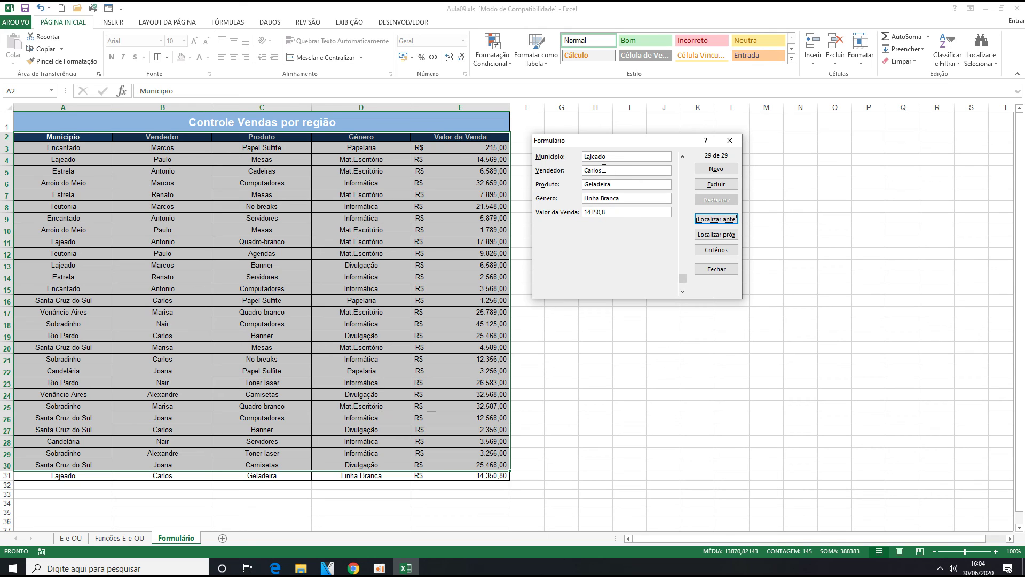
left_click(712, 187)
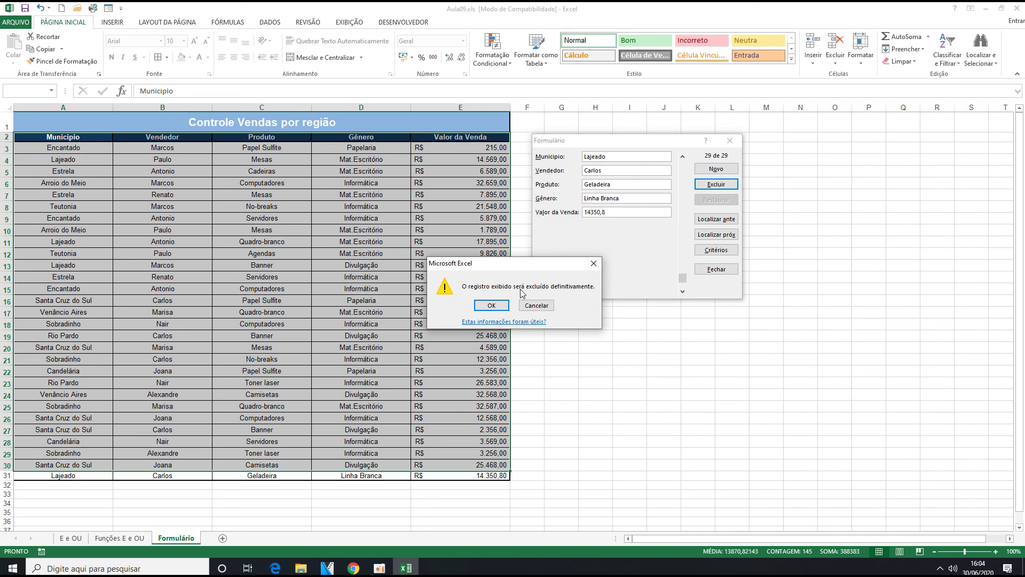
left_click(491, 305)
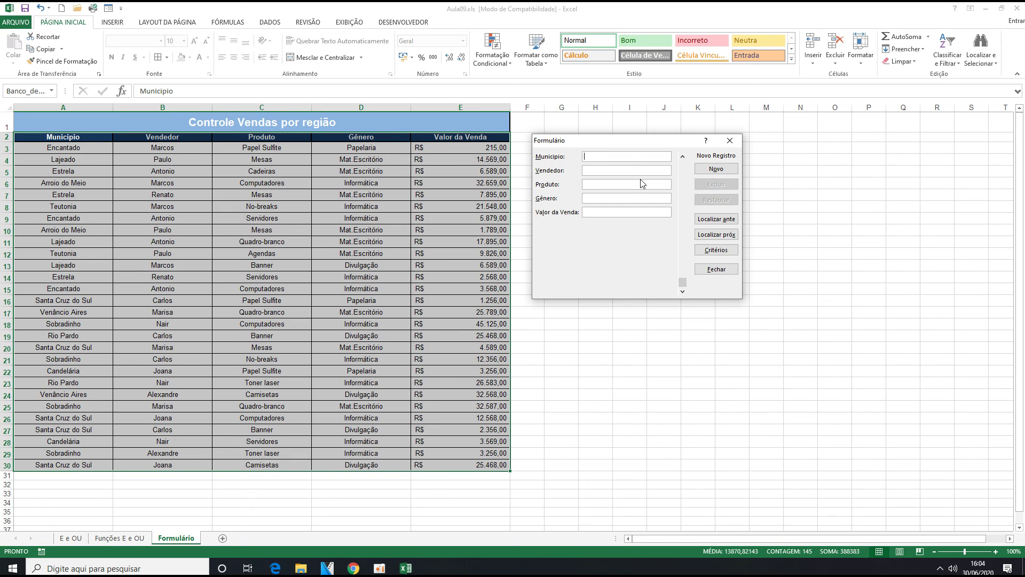
Replace the form's Gênero criterion with a Valor da Venda criterion of >20000 and search backwards for a match.
left_click(708, 252)
left_click_drag(632, 199, 563, 196)
key("Delete")
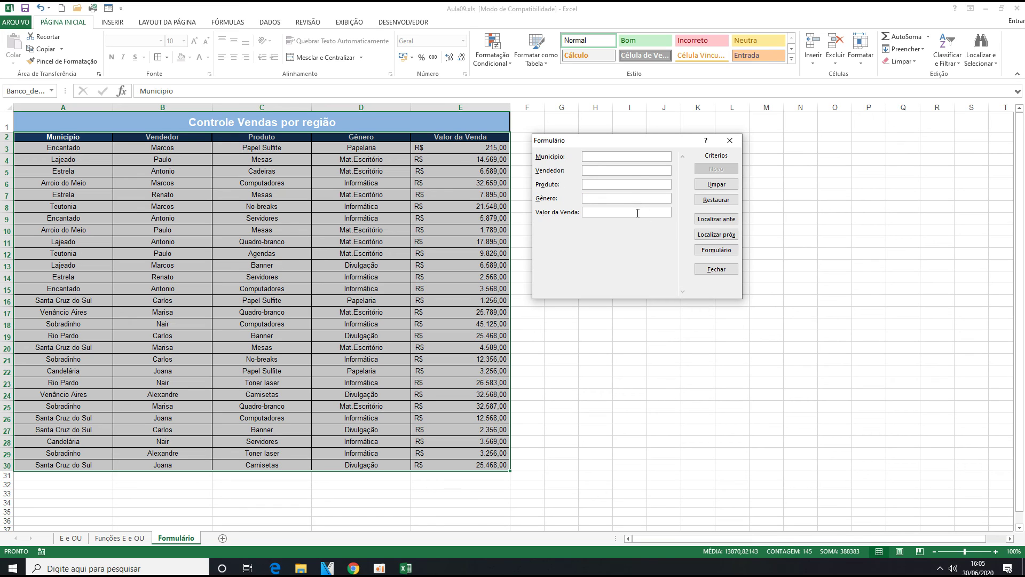
type(">20000")
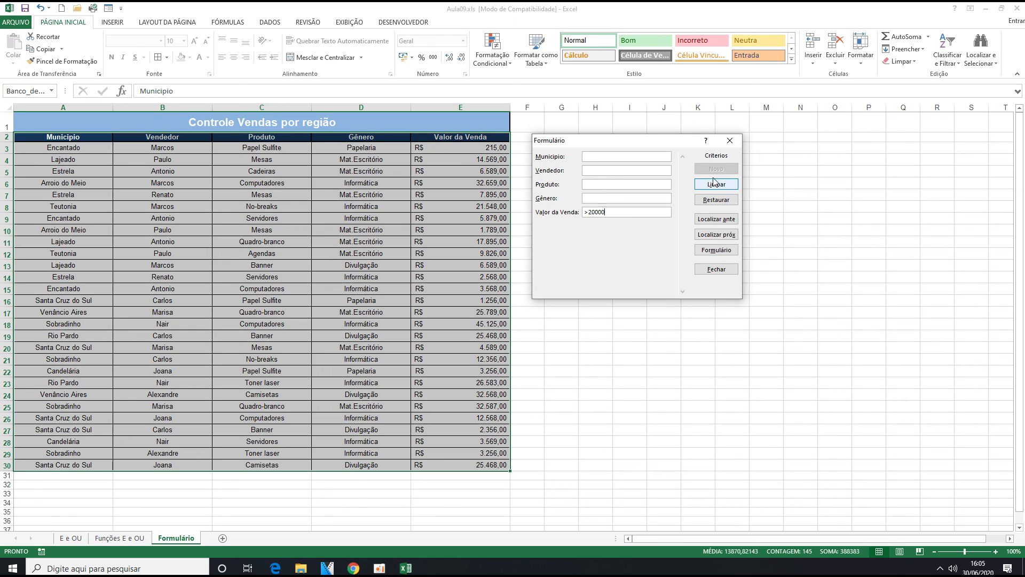
left_click(718, 237)
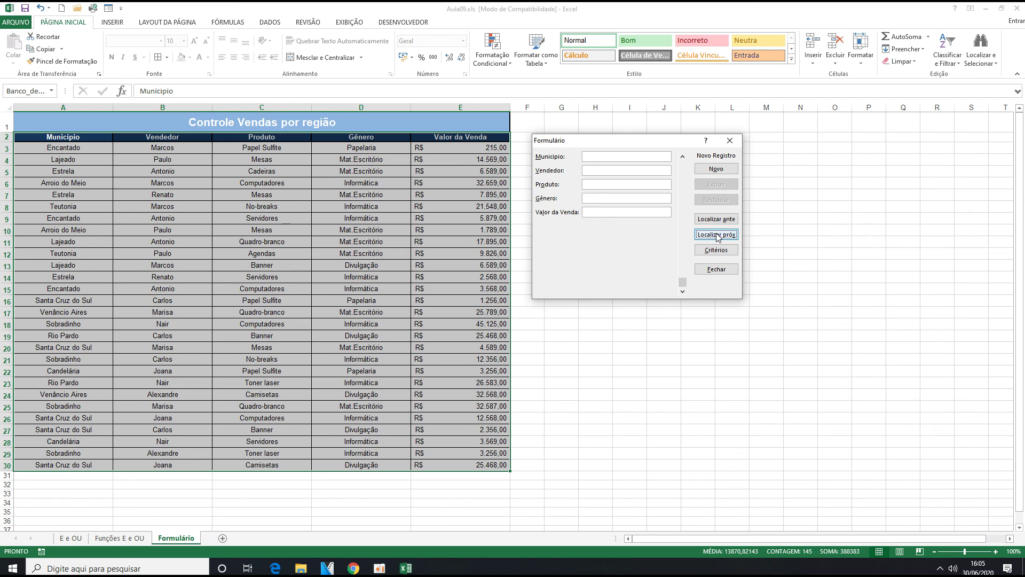
left_click(714, 223)
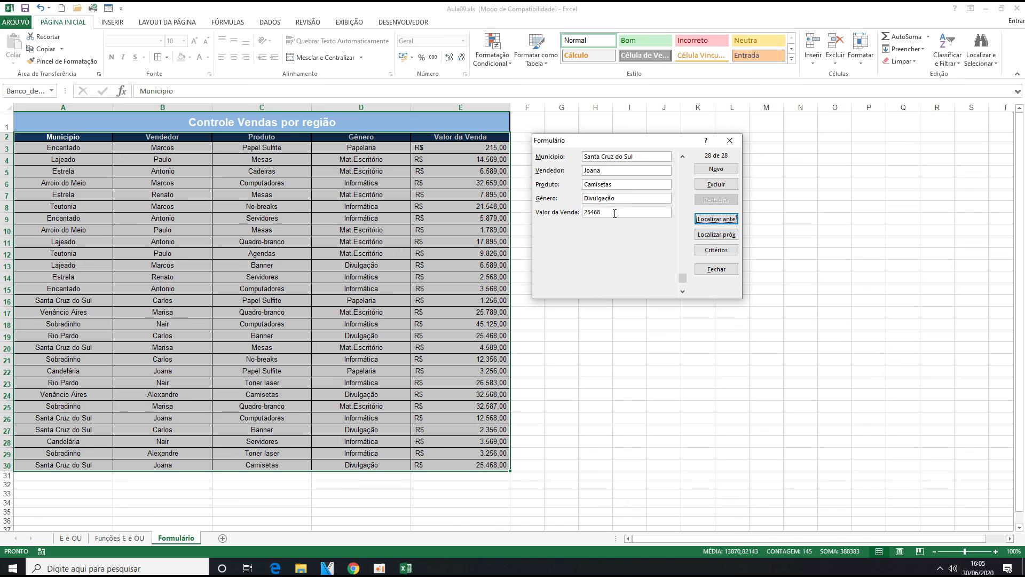
Step back through the remaining records that match the Valor da Venda criterion, and close the data form.
left_click(708, 224)
left_click(706, 221)
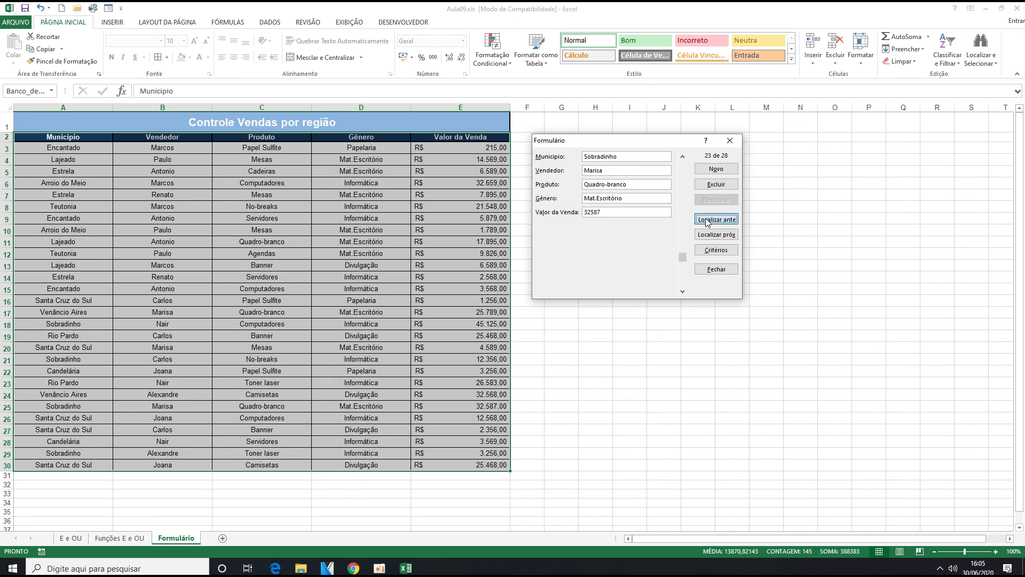
left_click(708, 223)
left_click(708, 223)
left_click(708, 222)
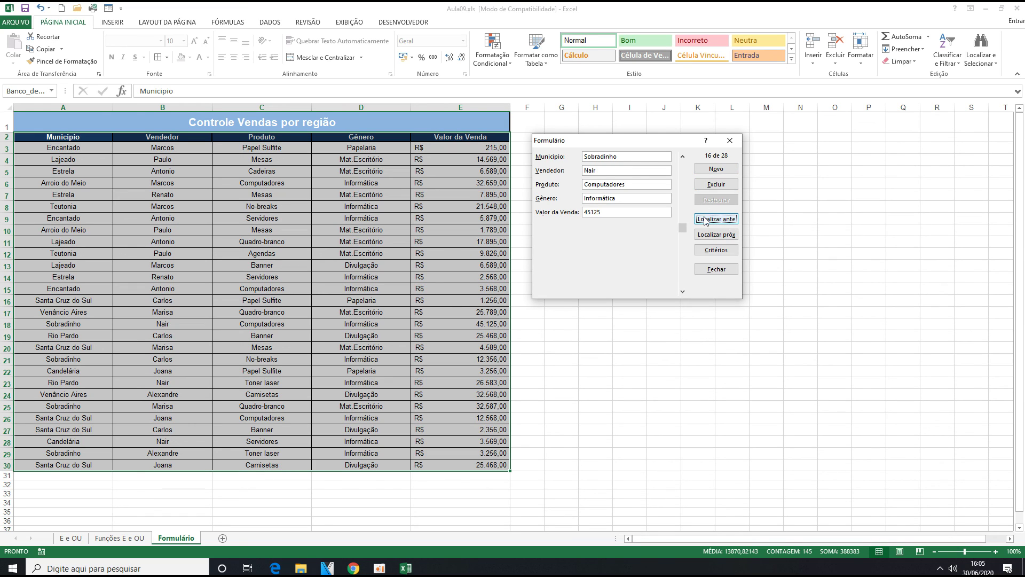
left_click(707, 220)
left_click(706, 221)
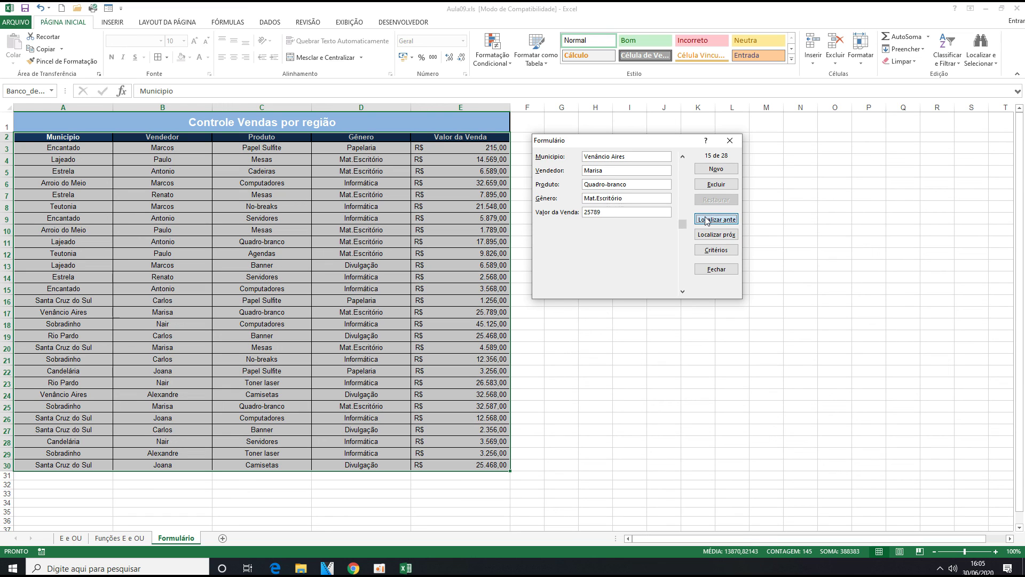
left_click(707, 219)
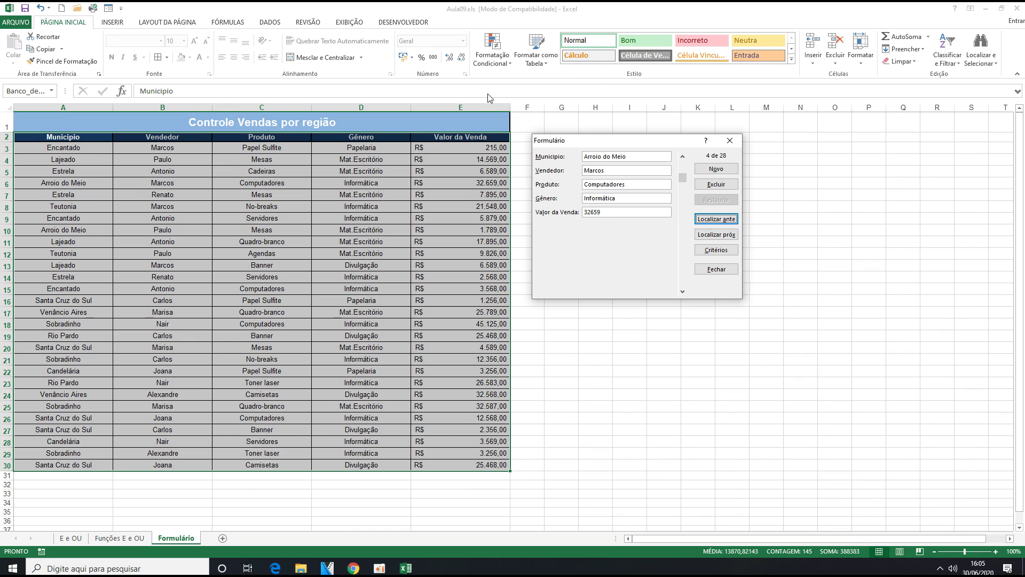
left_click_drag(588, 141, 614, 141)
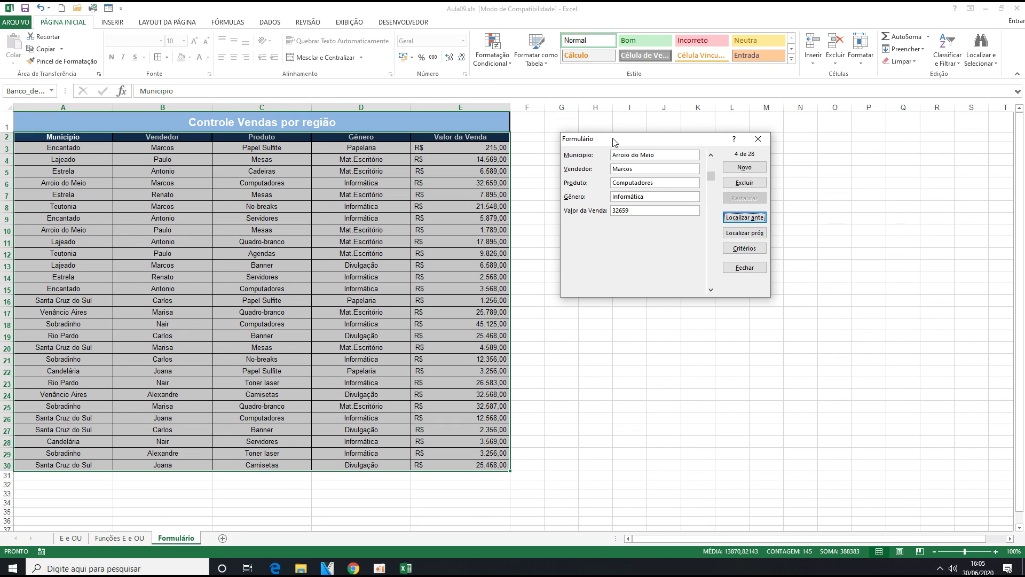
left_click(757, 140)
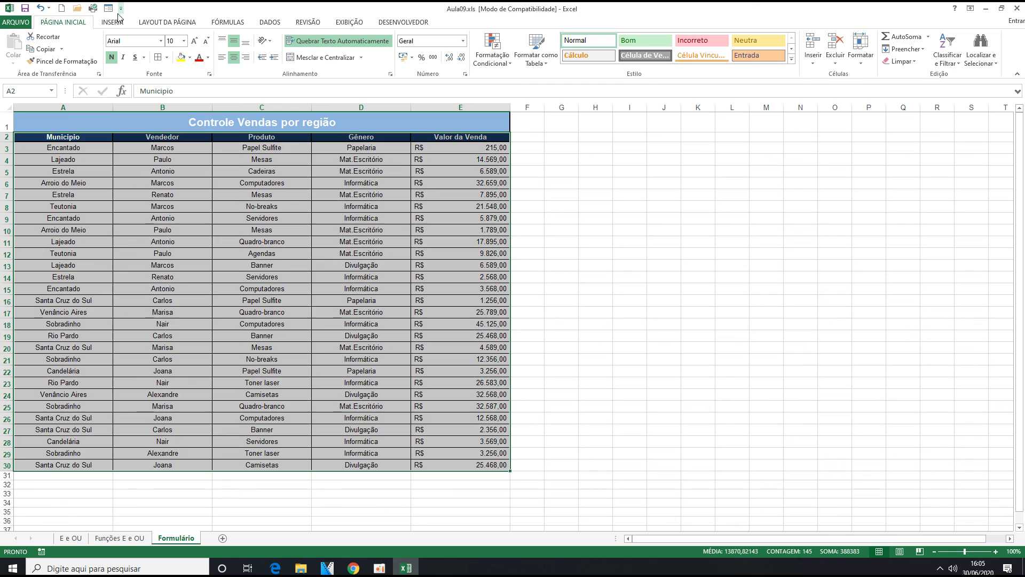
Select the sales table including its header row and open the data form for it.
left_click(148, 170)
left_click_drag(63, 140, 452, 472)
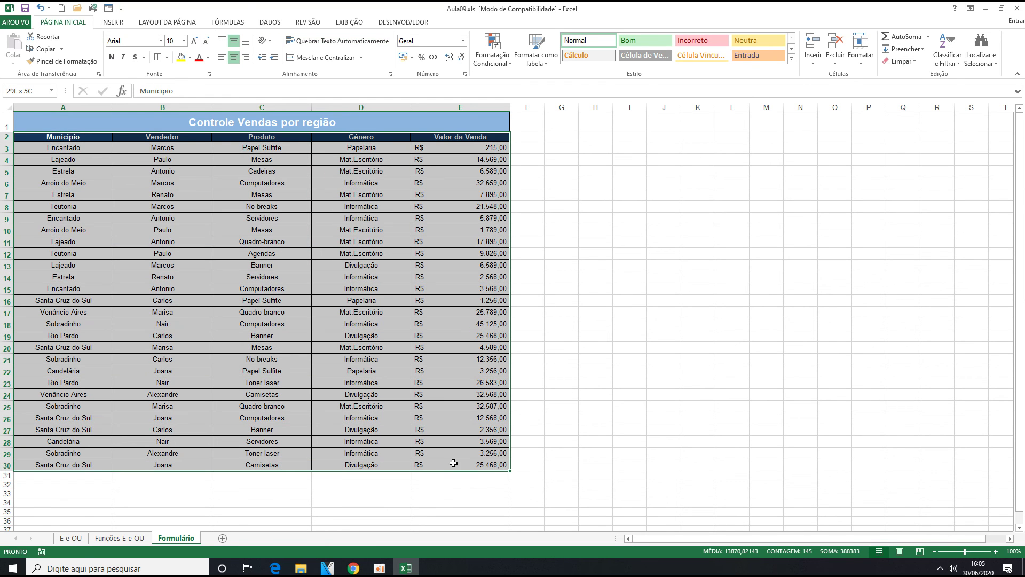
left_click(110, 9)
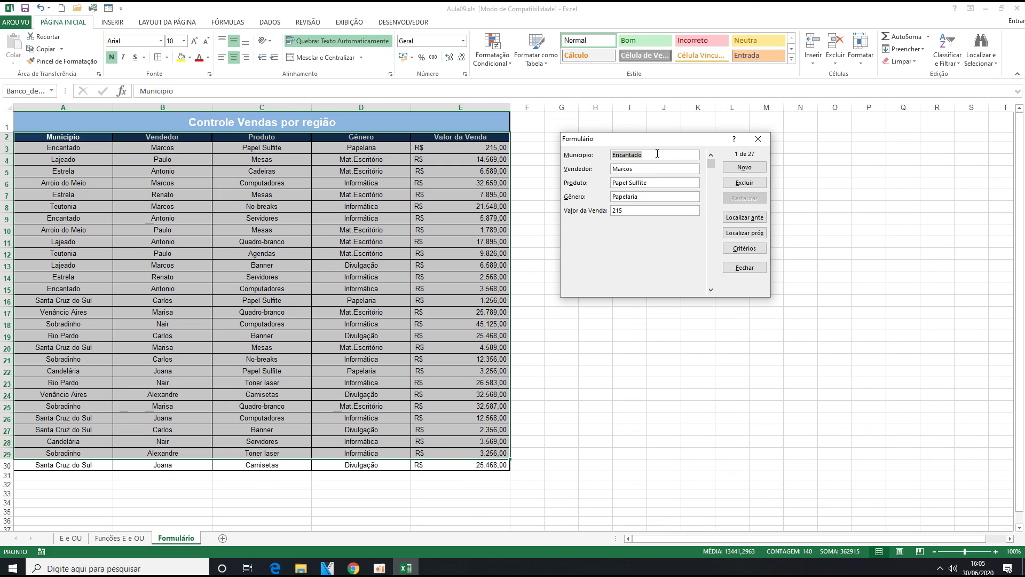
Step through the records whose Municipio is Encantado using form criteria, and close the data form.
left_click(740, 249)
type("Encantado")
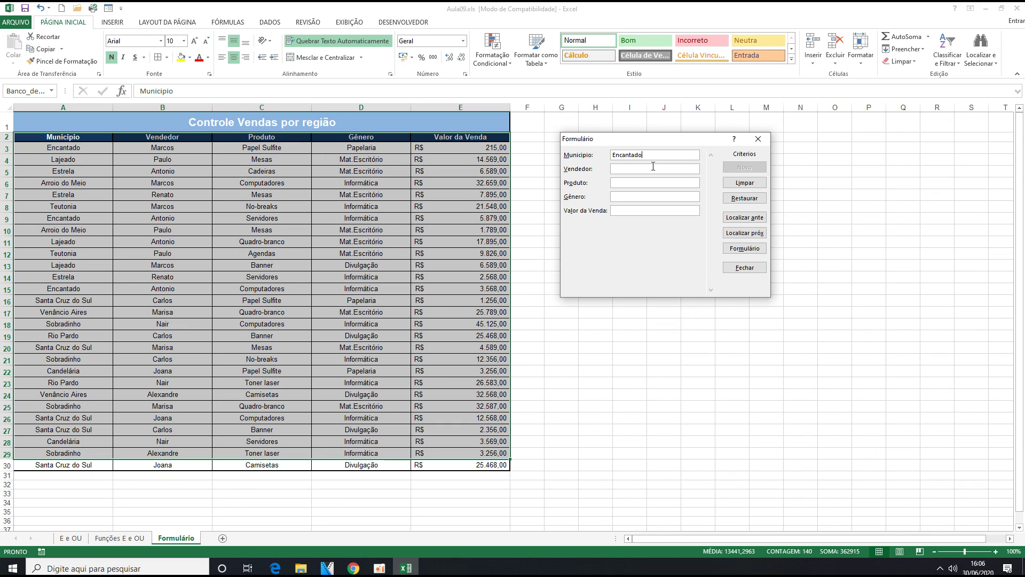
left_click(747, 218)
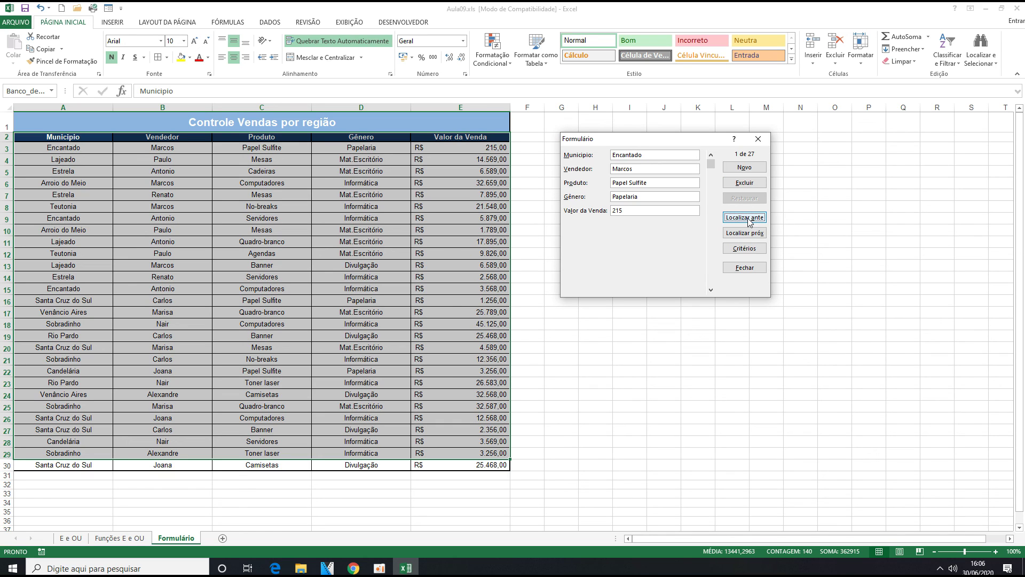
left_click(748, 234)
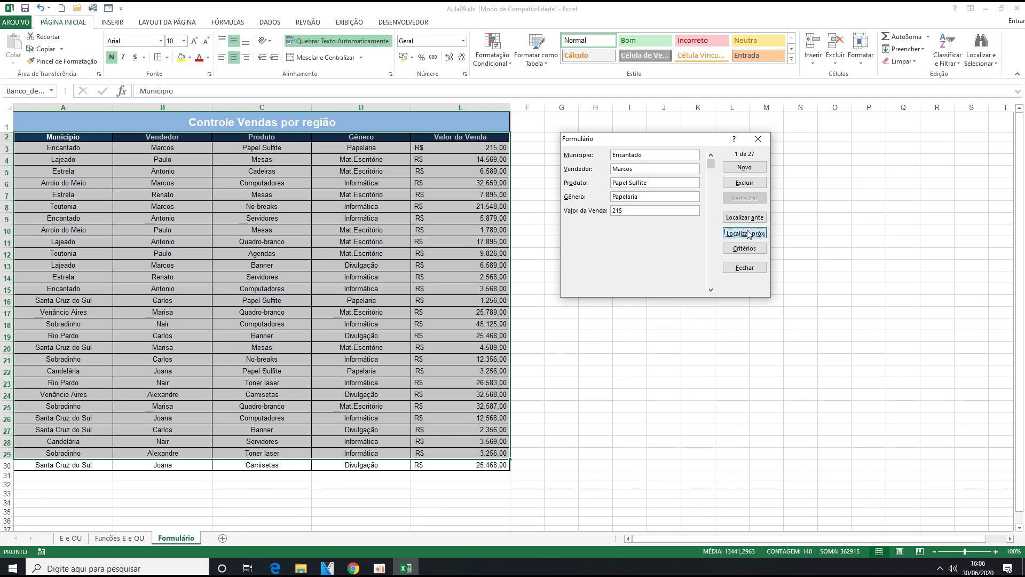
left_click(748, 234)
left_click(748, 234)
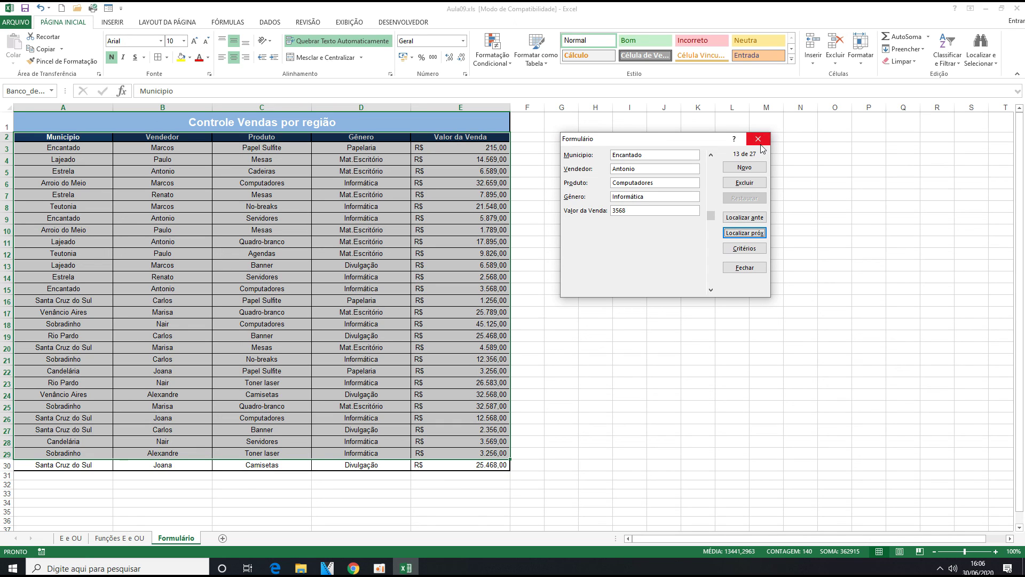
left_click(746, 271)
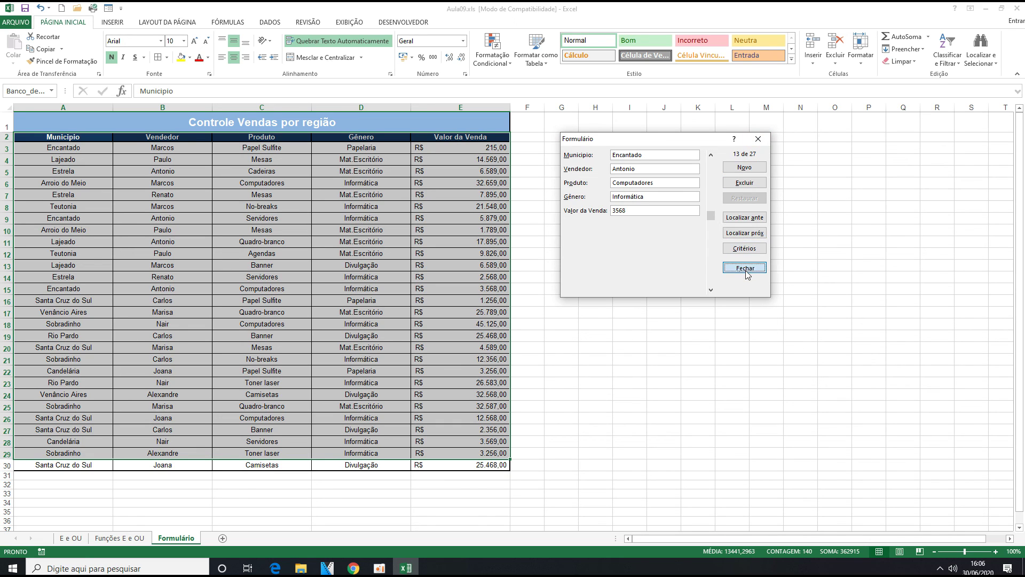